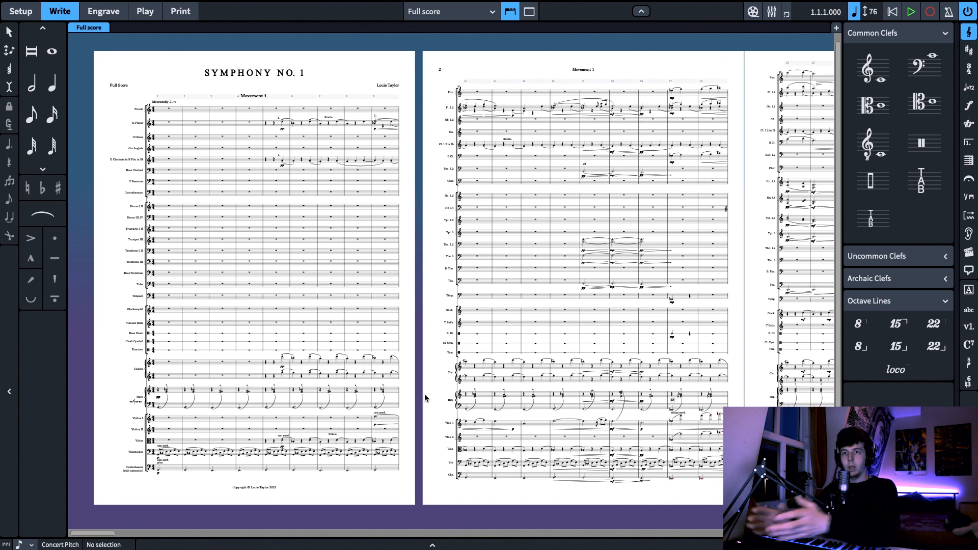
Examine the Violins I melody and surrounding string parts from the end of page 1 through to page 3
{"action": "key", "text": "z"}
{"action": "key", "text": "z"}
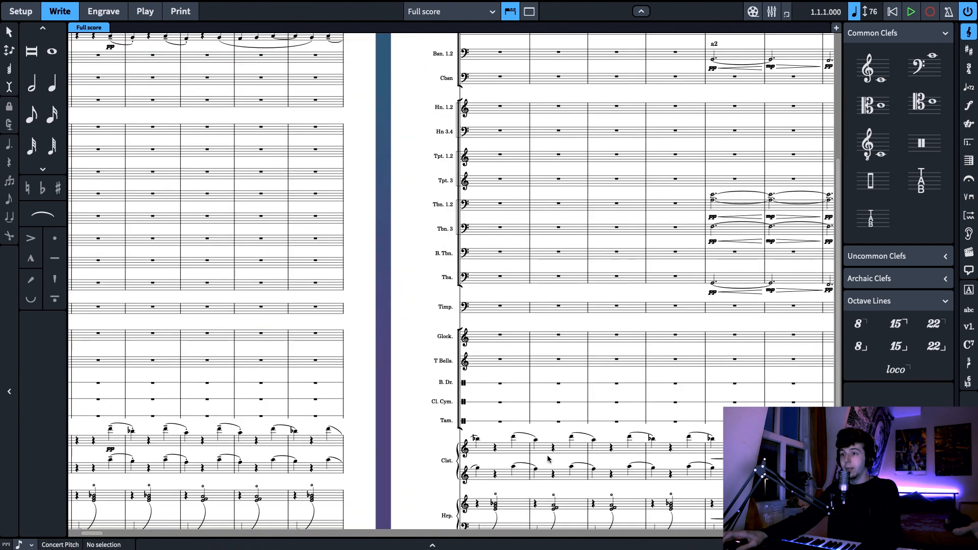
{"action": "scroll", "coordinate": [353, 421], "scroll_direction": "down", "scroll_amount": 5}
{"action": "left_click_drag", "start_coordinate": [369, 407], "coordinate": [347, 384]}
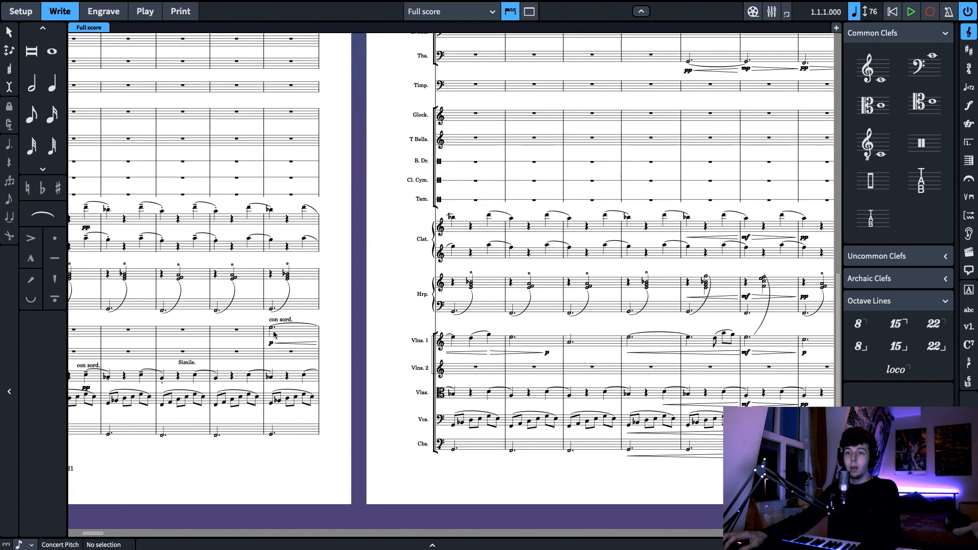
{"action": "scroll", "coordinate": [417, 349], "scroll_direction": "right", "scroll_amount": 3}
{"action": "scroll", "coordinate": [462, 336], "scroll_direction": "right", "scroll_amount": 1}
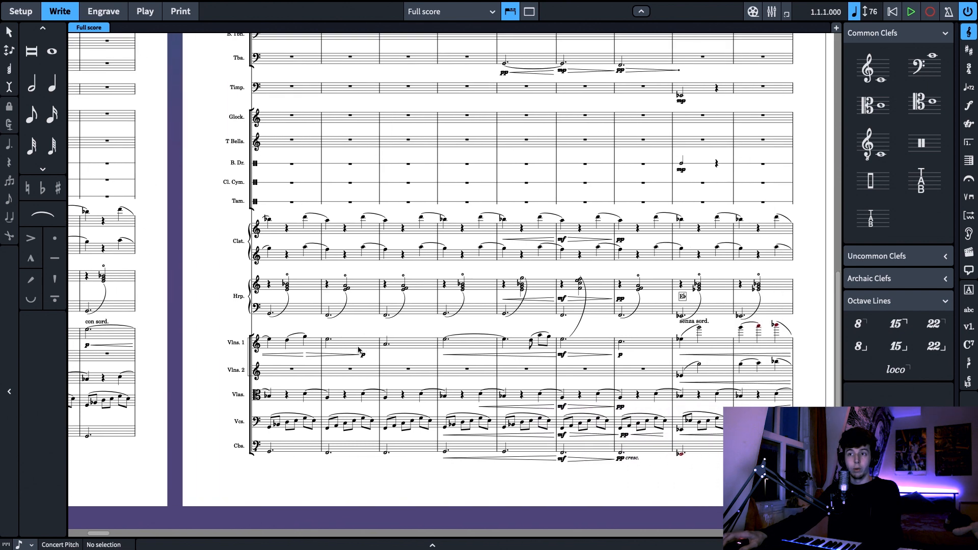
{"action": "scroll", "coordinate": [357, 323], "scroll_direction": "right", "scroll_amount": 4}
{"action": "scroll", "coordinate": [328, 321], "scroll_direction": "right", "scroll_amount": 1}
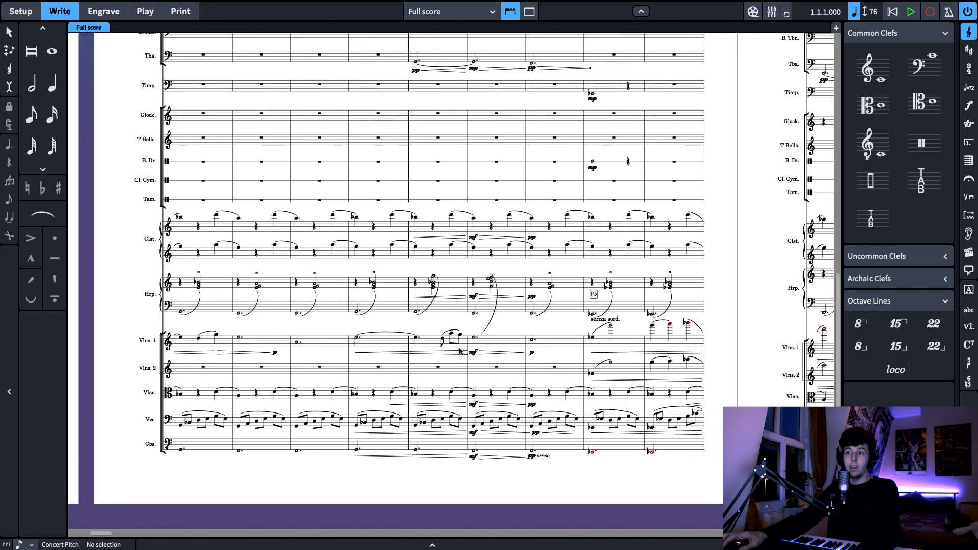
{"action": "scroll", "coordinate": [494, 335], "scroll_direction": "right", "scroll_amount": 1}
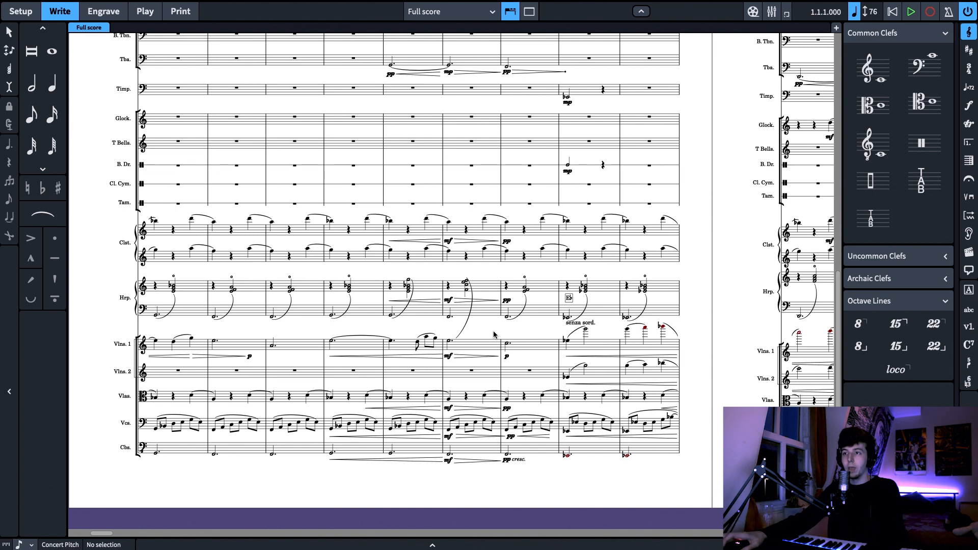
{"action": "scroll", "coordinate": [428, 344], "scroll_direction": "right", "scroll_amount": 1}
{"action": "scroll", "coordinate": [360, 354], "scroll_direction": "right", "scroll_amount": 1}
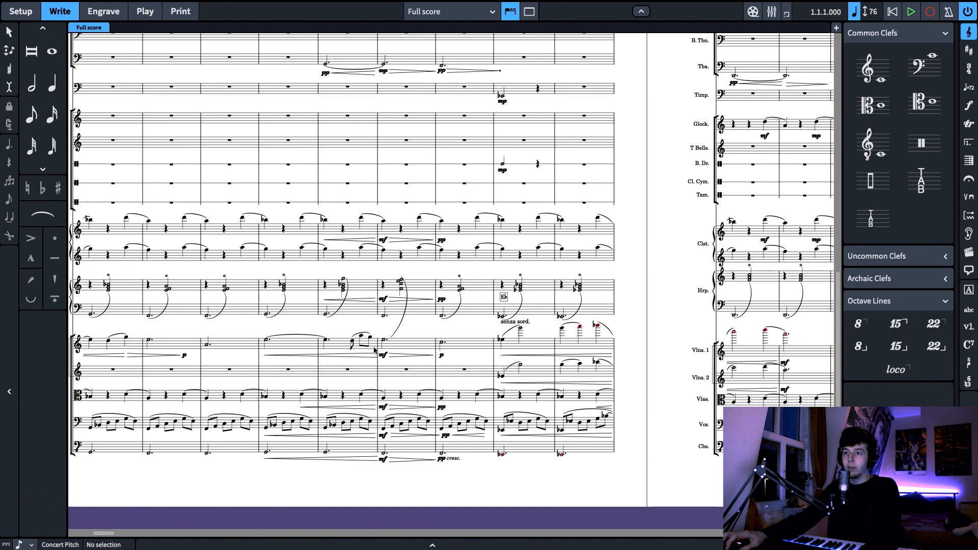
{"action": "scroll", "coordinate": [431, 339], "scroll_direction": "right", "scroll_amount": 3}
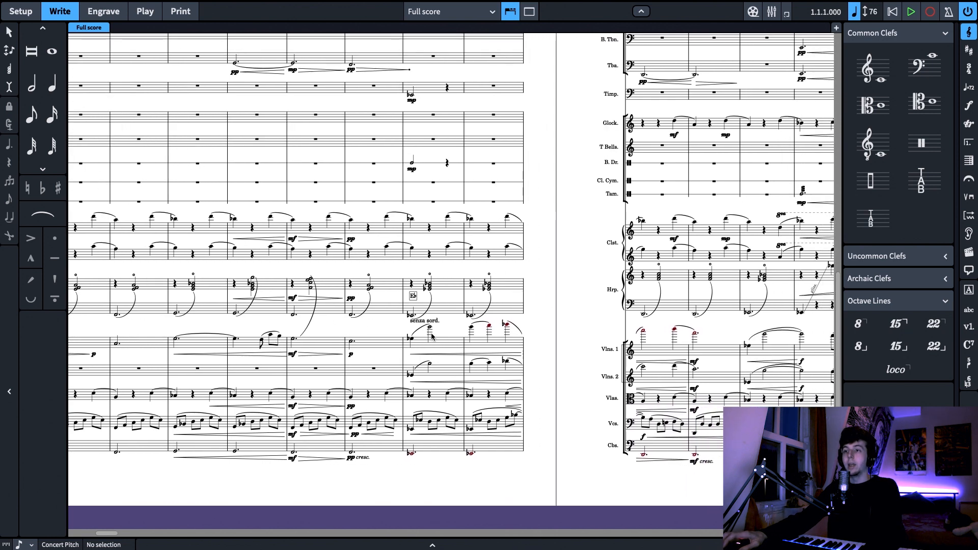
{"action": "left_click_drag", "start_coordinate": [567, 328], "coordinate": [384, 331]}
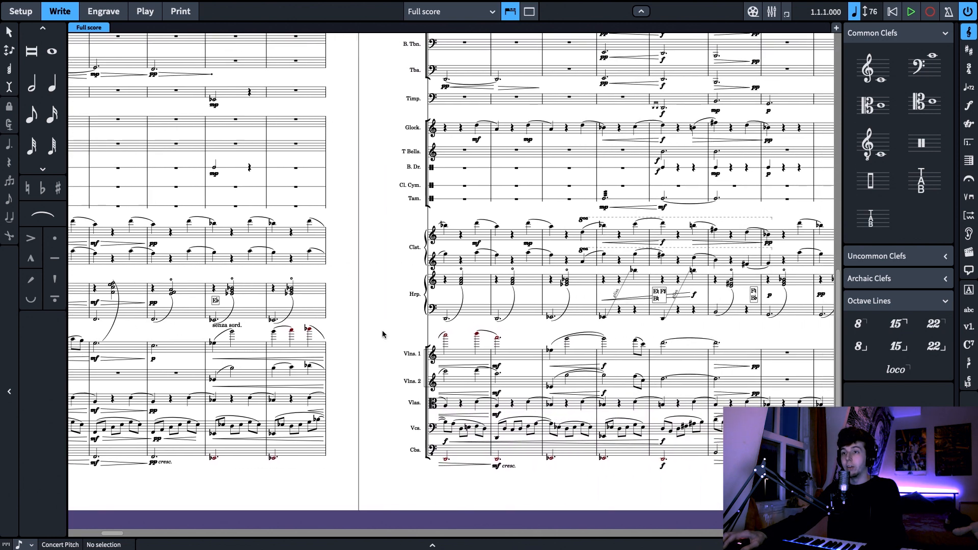
Examine the full orchestration on page 3, from the woodwinds down to the strings, and on into page 4
{"action": "key", "text": "x"}
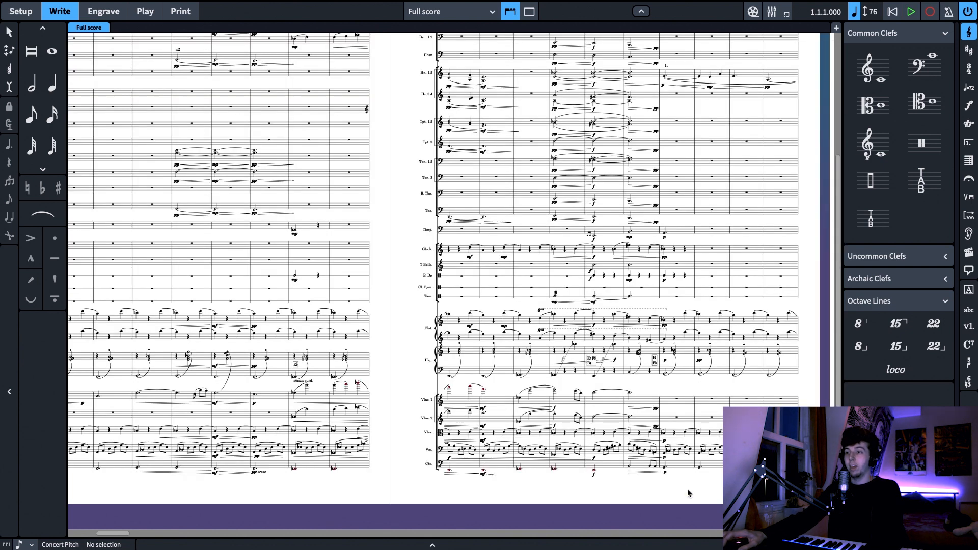
{"action": "left_click_drag", "start_coordinate": [687, 490], "coordinate": [640, 488]}
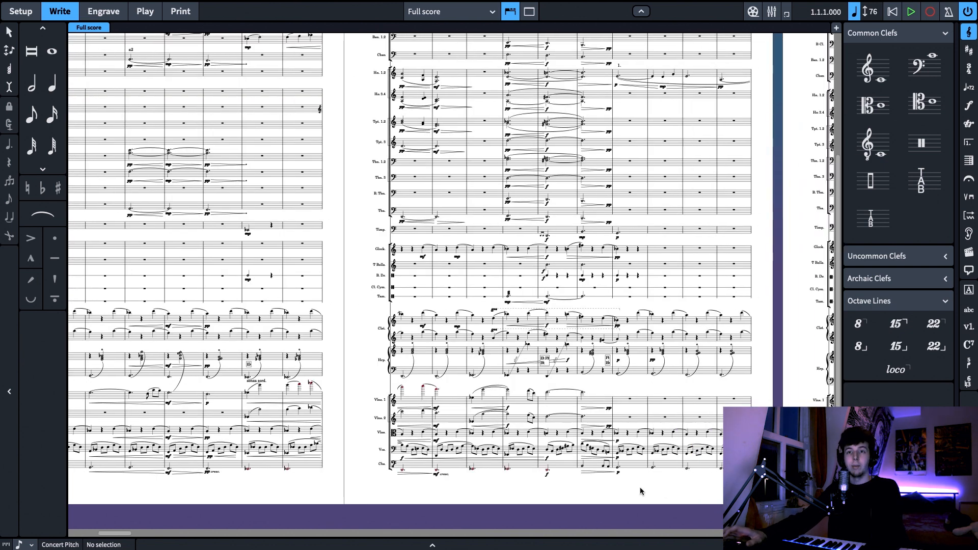
{"action": "scroll", "coordinate": [641, 485], "scroll_direction": "right", "scroll_amount": 2}
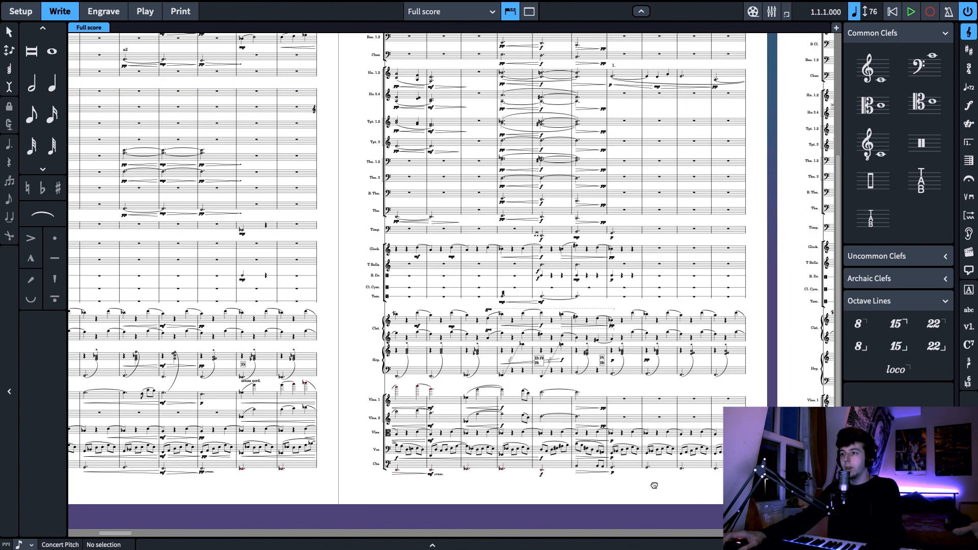
{"action": "scroll", "coordinate": [633, 470], "scroll_direction": "up", "scroll_amount": 2}
{"action": "scroll", "coordinate": [633, 470], "scroll_direction": "right", "scroll_amount": 2}
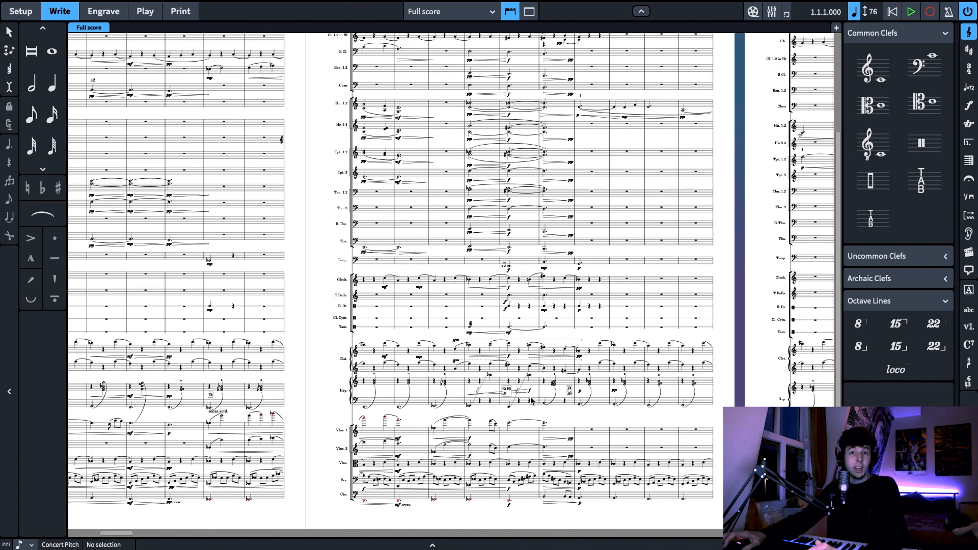
{"action": "scroll", "coordinate": [550, 399], "scroll_direction": "up", "scroll_amount": 6}
{"action": "scroll", "coordinate": [550, 399], "scroll_direction": "down", "scroll_amount": 4}
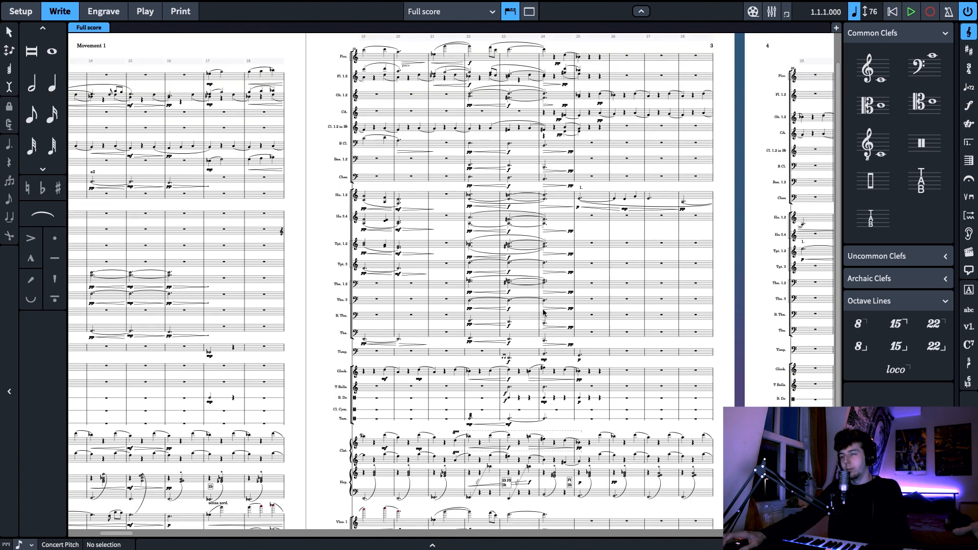
{"action": "scroll", "coordinate": [760, 380], "scroll_direction": "right", "scroll_amount": 2}
{"action": "scroll", "coordinate": [760, 380], "scroll_direction": "down", "scroll_amount": 2}
{"action": "scroll", "coordinate": [760, 380], "scroll_direction": "right", "scroll_amount": 3}
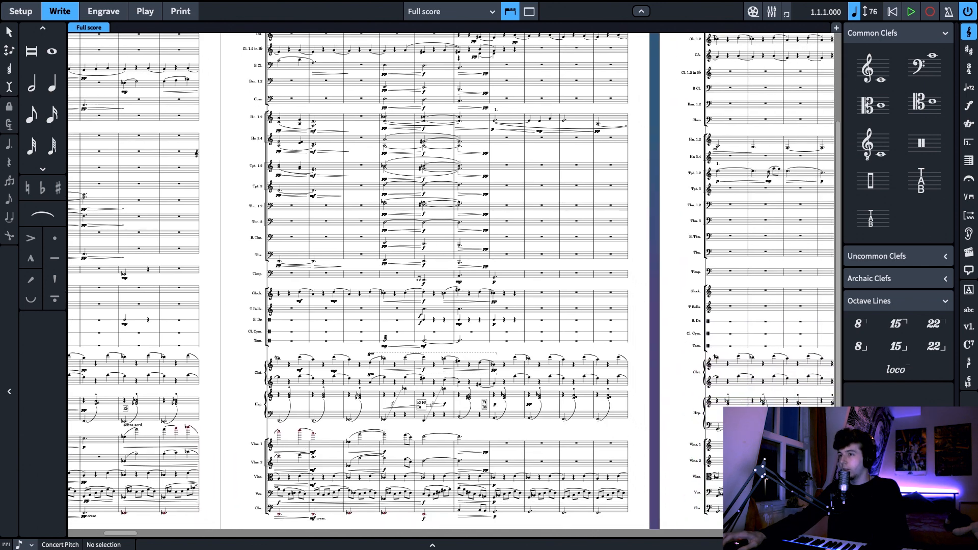
{"action": "key", "text": "x"}
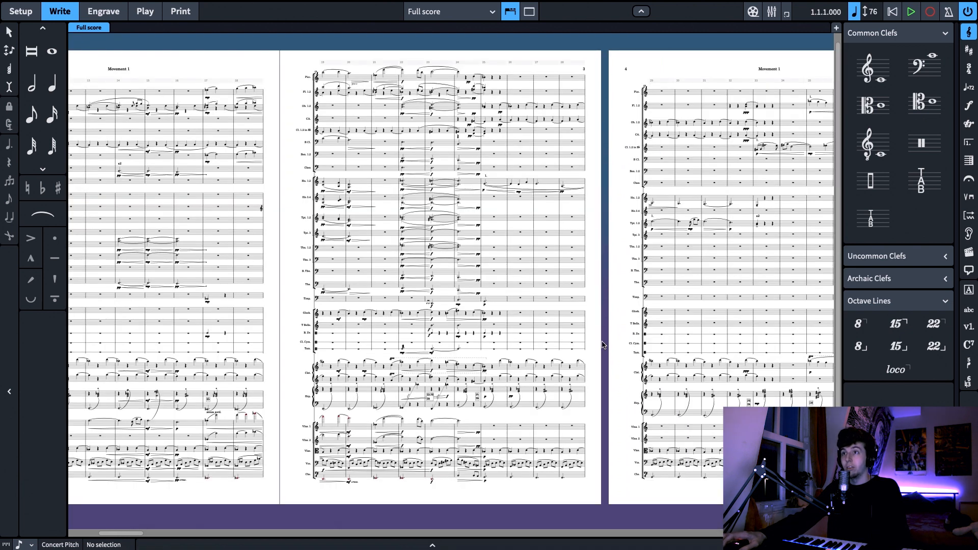
{"action": "scroll", "coordinate": [611, 331], "scroll_direction": "right", "scroll_amount": 1}
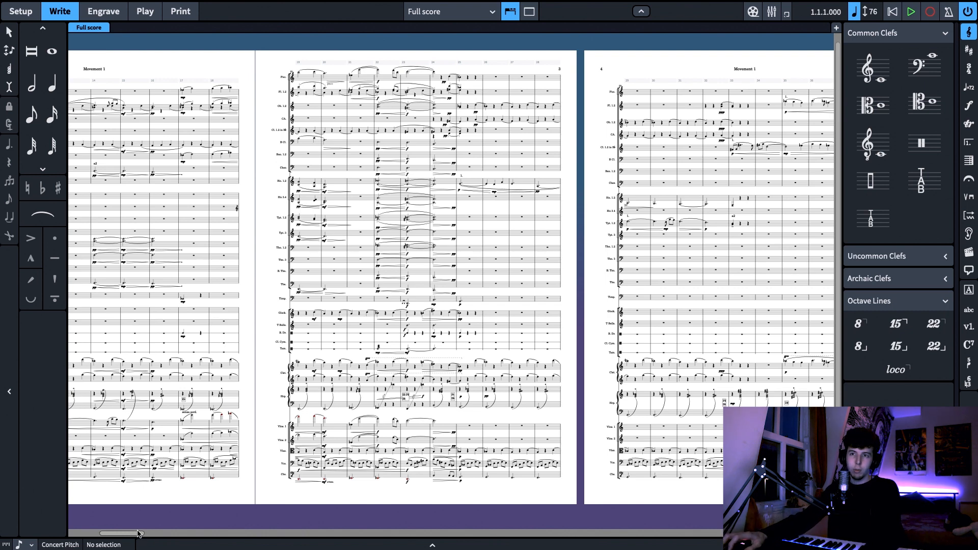
Return to the title page and look over the opening pages of Movement 1
{"action": "left_click_drag", "start_coordinate": [138, 533], "coordinate": [128, 533]}
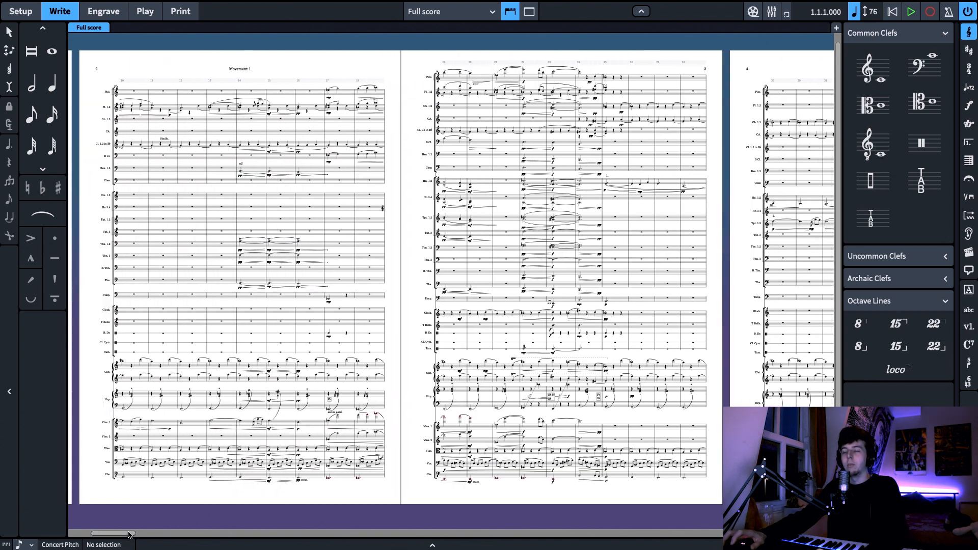
{"action": "mouse_move", "coordinate": [128, 534]}
{"action": "left_mouse_down"}
{"action": "mouse_move", "coordinate": [115, 534]}
{"action": "mouse_move", "coordinate": [163, 533]}
{"action": "mouse_move", "coordinate": [114, 533]}
{"action": "left_mouse_up"}
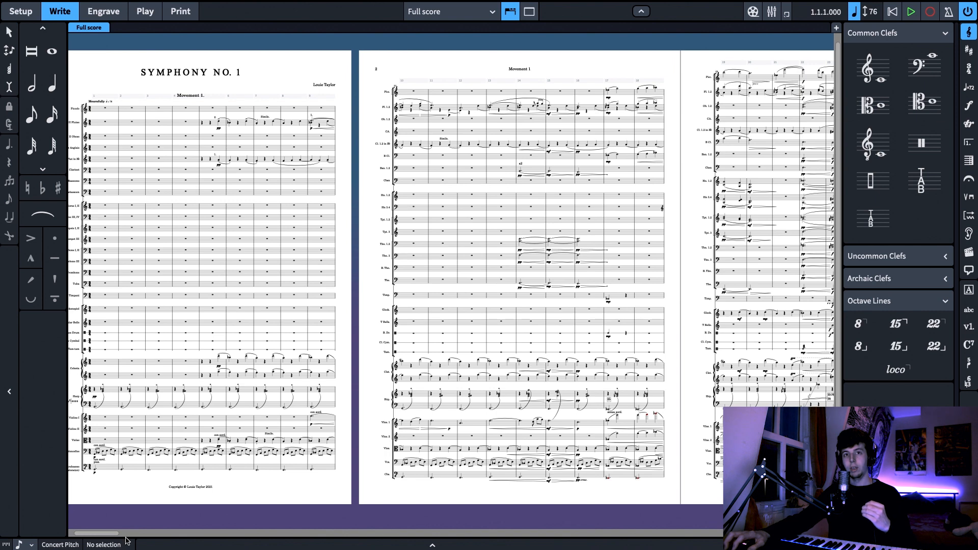
{"action": "left_click_drag", "start_coordinate": [116, 538], "coordinate": [123, 539]}
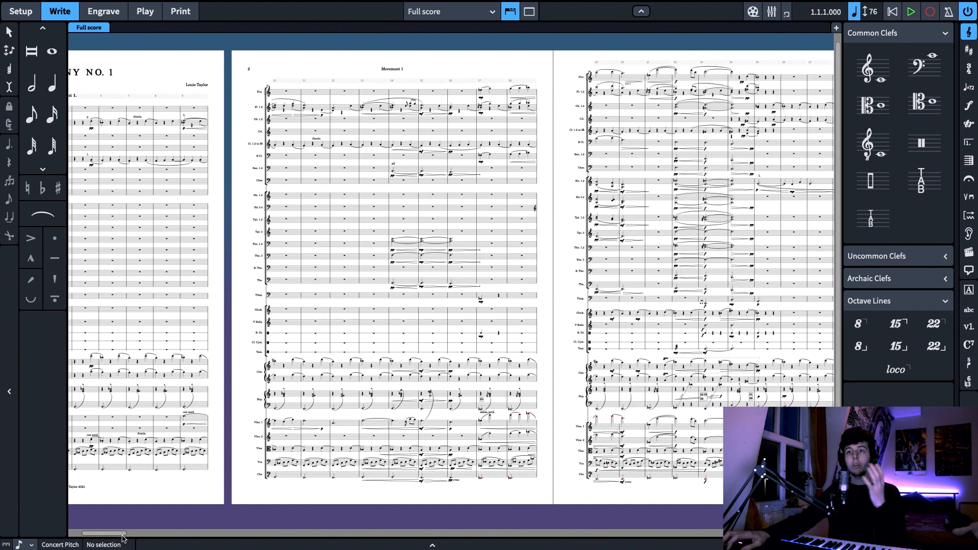
{"action": "left_click_drag", "start_coordinate": [123, 538], "coordinate": [125, 538]}
{"action": "left_click_drag", "start_coordinate": [400, 498], "coordinate": [374, 501]}
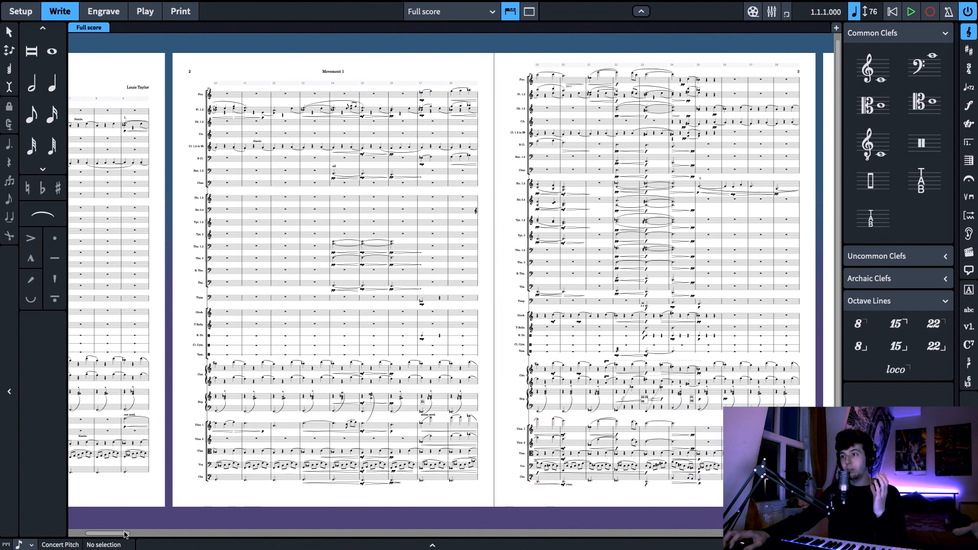
{"action": "left_click_drag", "start_coordinate": [124, 534], "coordinate": [116, 533]}
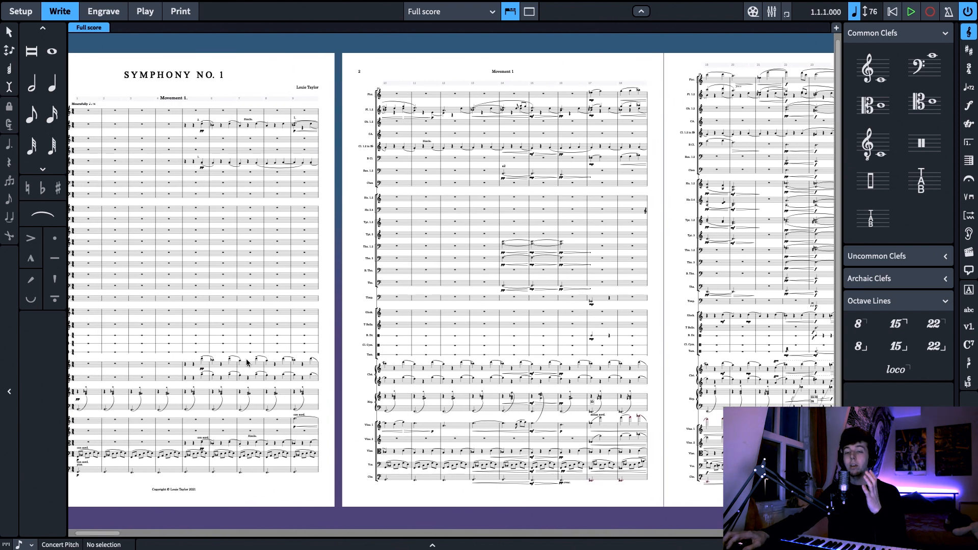
{"action": "left_click_drag", "start_coordinate": [331, 489], "coordinate": [371, 489]}
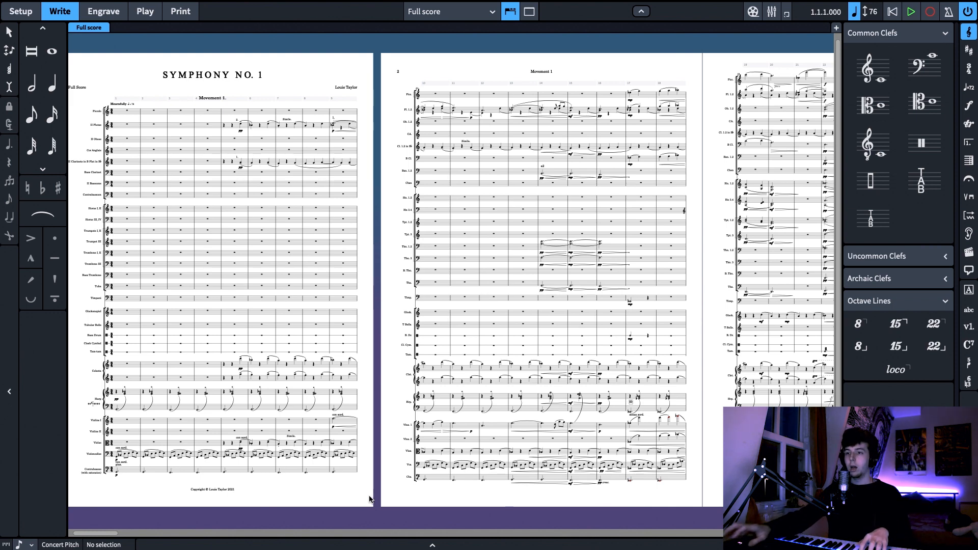
{"action": "mouse_move", "coordinate": [112, 534]}
{"action": "left_mouse_down"}
{"action": "mouse_move", "coordinate": [128, 537]}
{"action": "mouse_move", "coordinate": [106, 535]}
{"action": "left_mouse_up"}
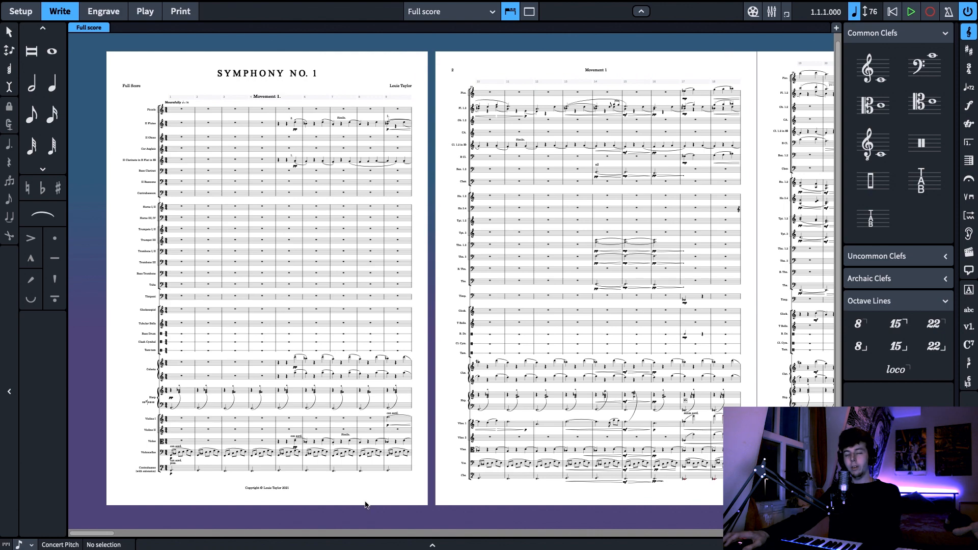
{"action": "scroll", "coordinate": [428, 491], "scroll_direction": "down", "scroll_amount": 1}
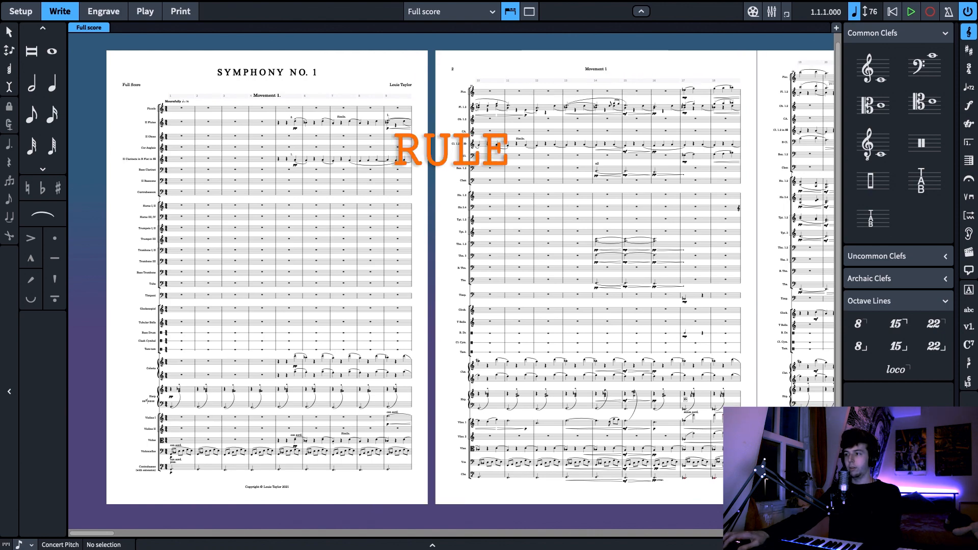
Examine the harp, celesta and string parts up close in the opening bars of page 1
{"action": "key", "text": "z"}
{"action": "left_click_drag", "start_coordinate": [445, 422], "coordinate": [553, 389]}
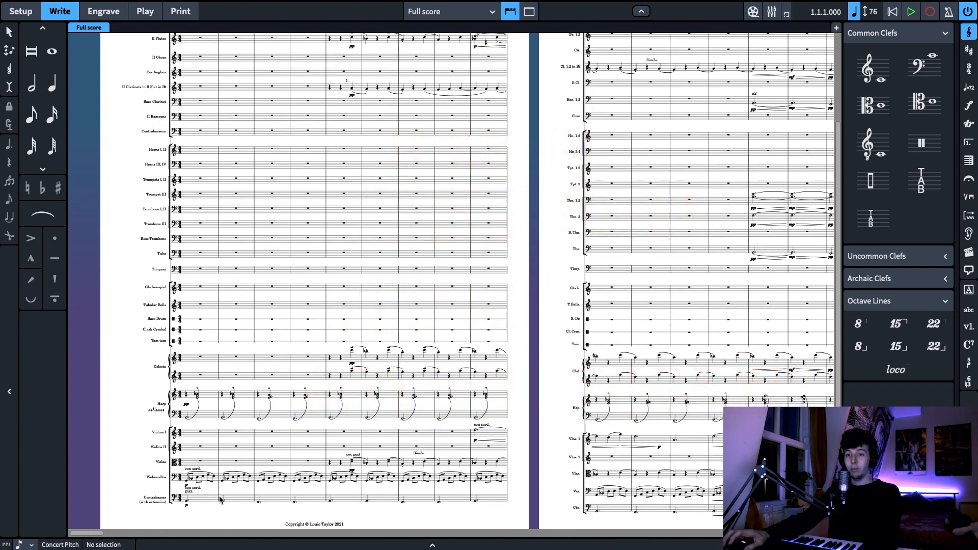
{"action": "left_click_drag", "start_coordinate": [202, 510], "coordinate": [208, 467]}
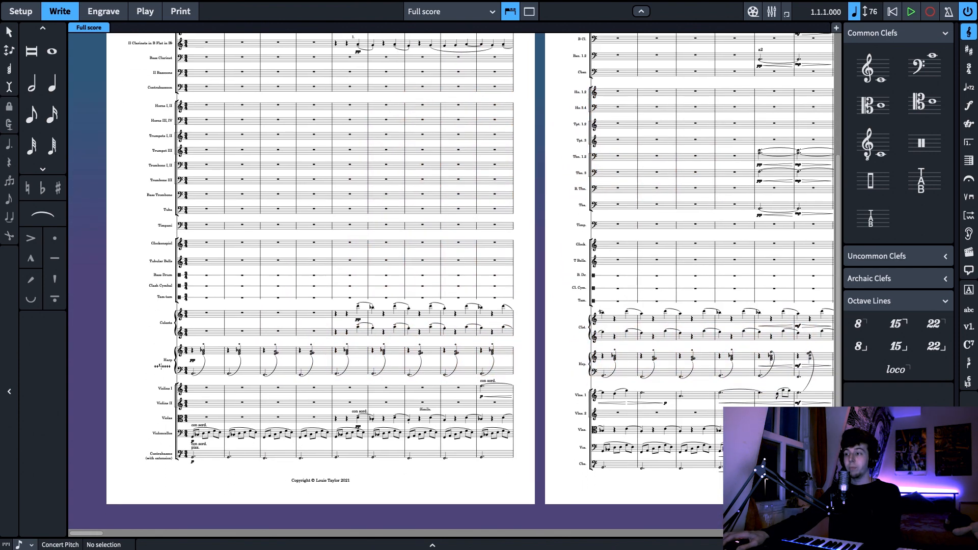
{"action": "key", "text": "z"}
{"action": "key", "text": "z"}
{"action": "left_click_drag", "start_coordinate": [395, 473], "coordinate": [396, 323]}
{"action": "left_click_drag", "start_coordinate": [301, 504], "coordinate": [650, 467]}
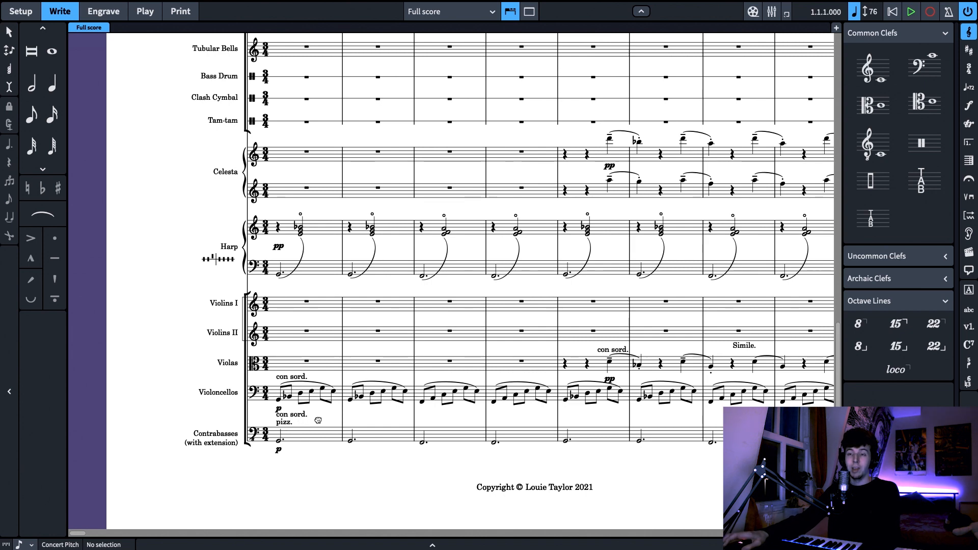
{"action": "scroll", "coordinate": [326, 422], "scroll_direction": "right", "scroll_amount": 2}
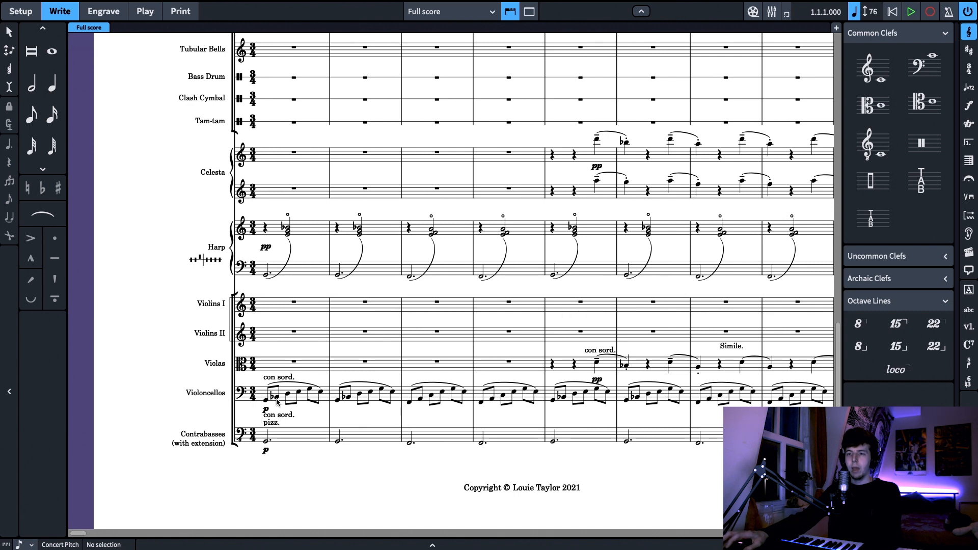
{"action": "left_click_drag", "start_coordinate": [373, 420], "coordinate": [364, 424]}
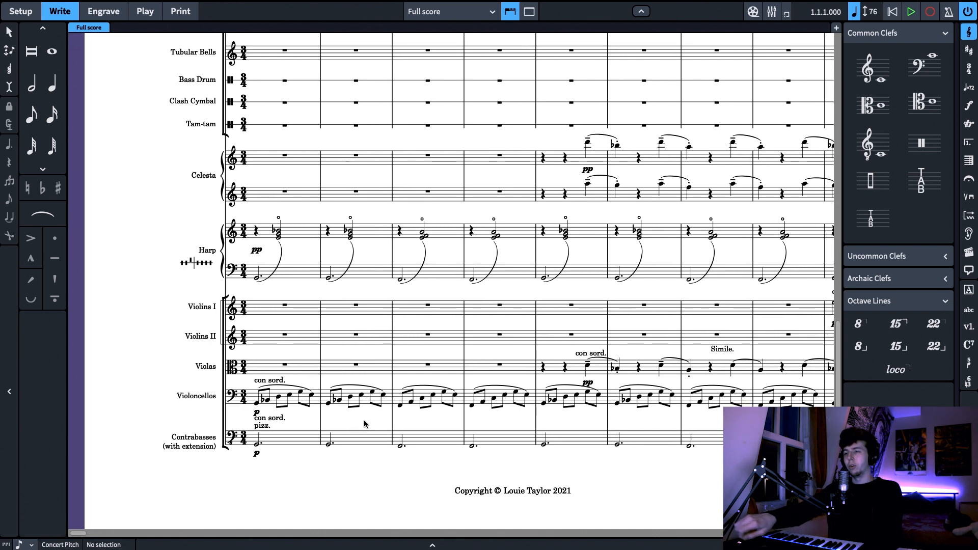
{"action": "left_click_drag", "start_coordinate": [364, 424], "coordinate": [294, 424]}
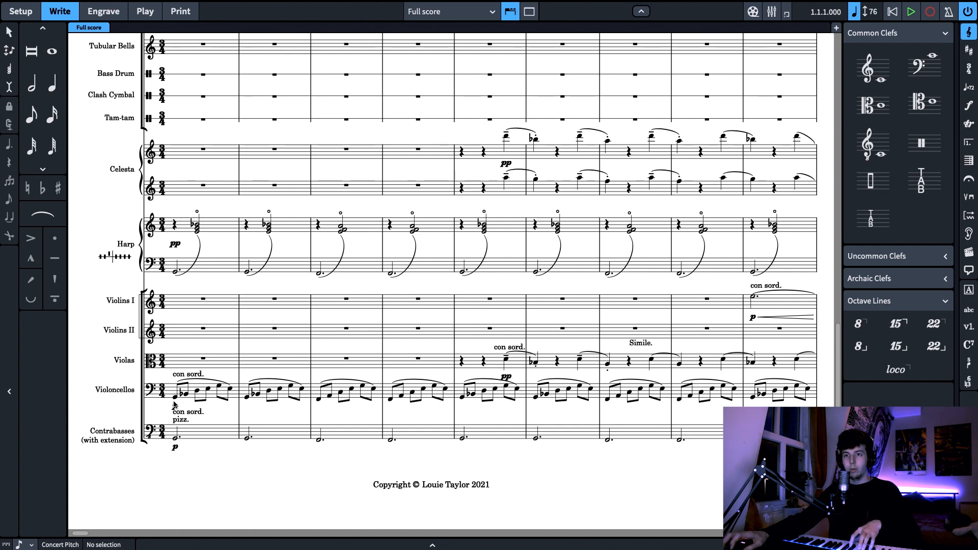
Inspect the cello figure in bar 1, the harp's first bass note and the harp chords in bars 1 to 3 by selecting them, and clear the selection
{"action": "left_click", "coordinate": [174, 404]}
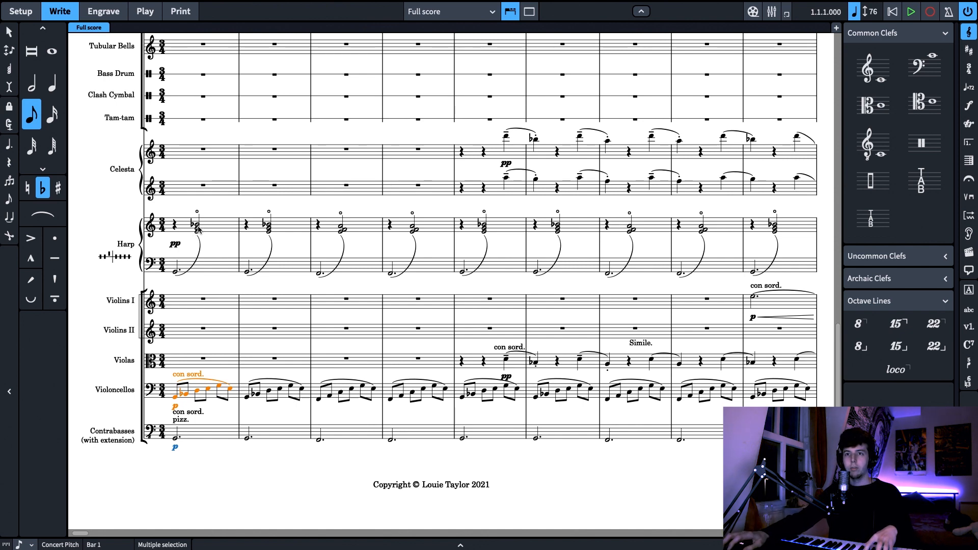
{"action": "left_click", "coordinate": [176, 273]}
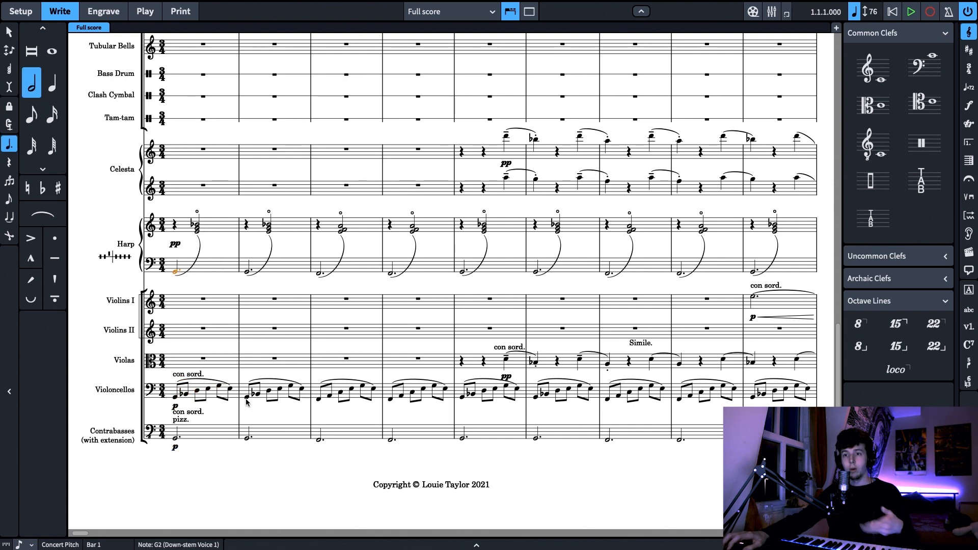
{"action": "scroll", "coordinate": [336, 453], "scroll_direction": "right", "scroll_amount": 1}
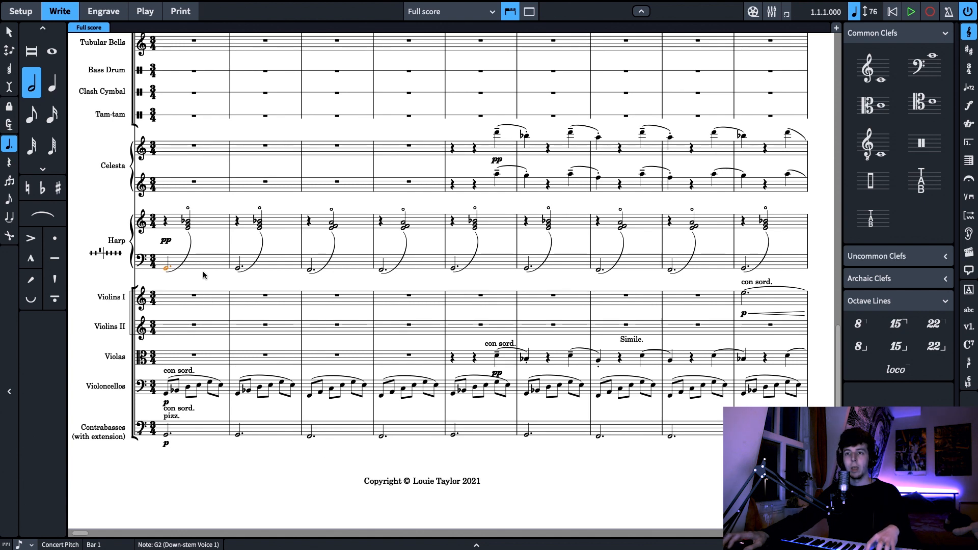
{"action": "left_click", "coordinate": [188, 224]}
{"action": "left_click", "coordinate": [262, 226]}
{"action": "left_click", "coordinate": [332, 224]}
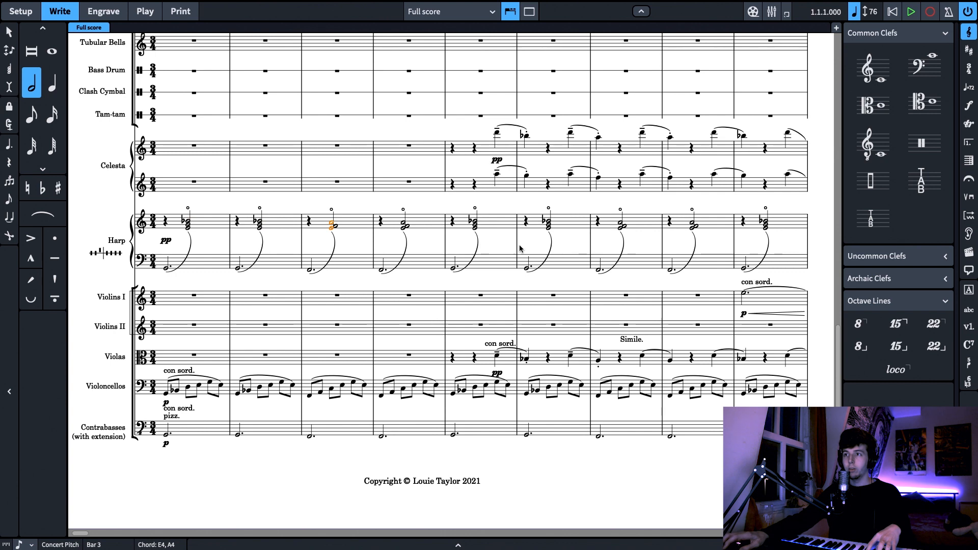
{"action": "left_click", "coordinate": [356, 245]}
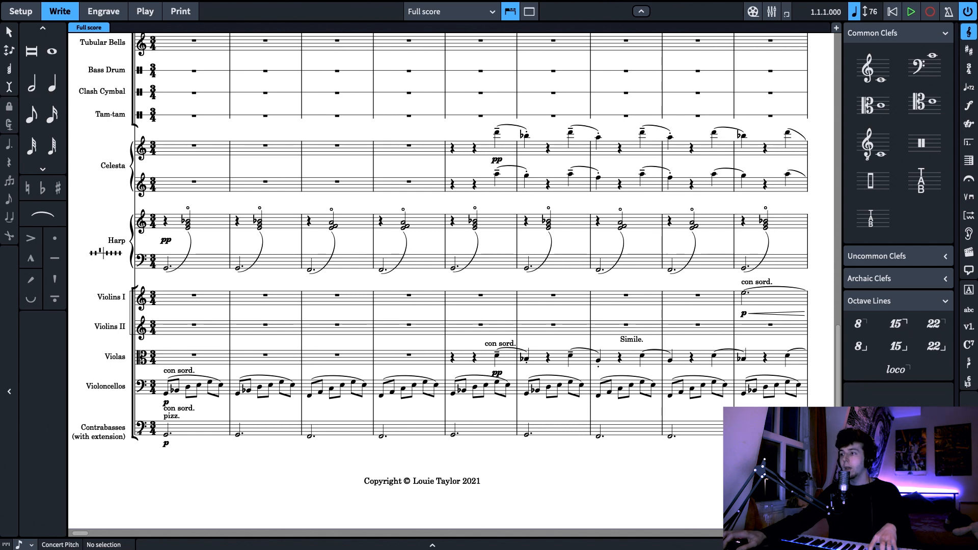
Look over the whole orchestration of page 1, from the woodwinds down to the harp and strings
{"action": "key", "text": "x"}
{"action": "left_click_drag", "start_coordinate": [551, 297], "coordinate": [493, 334]}
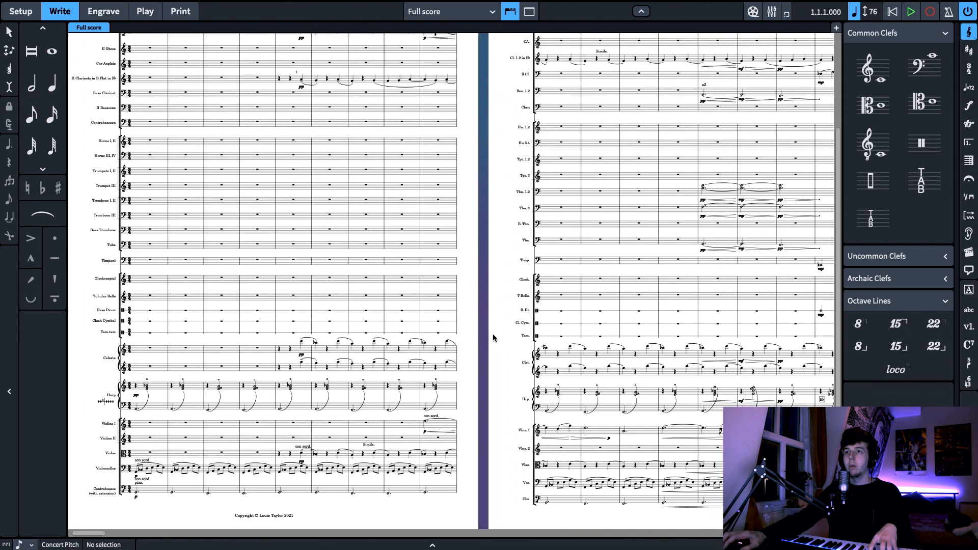
{"action": "scroll", "coordinate": [493, 335], "scroll_direction": "up", "scroll_amount": 1}
{"action": "scroll", "coordinate": [493, 337], "scroll_direction": "down", "scroll_amount": 1}
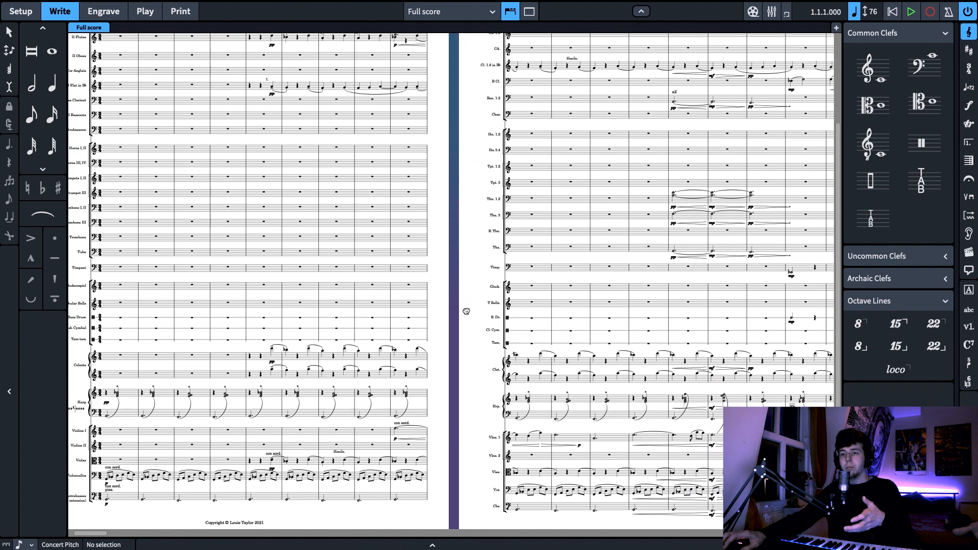
{"action": "scroll", "coordinate": [415, 256], "scroll_direction": "up", "scroll_amount": 1}
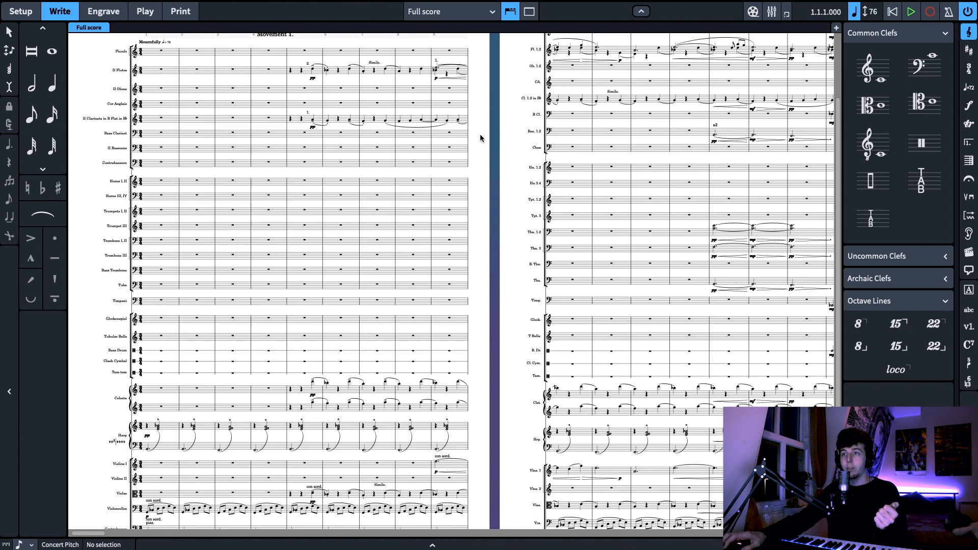
{"action": "scroll", "coordinate": [480, 136], "scroll_direction": "down", "scroll_amount": 1}
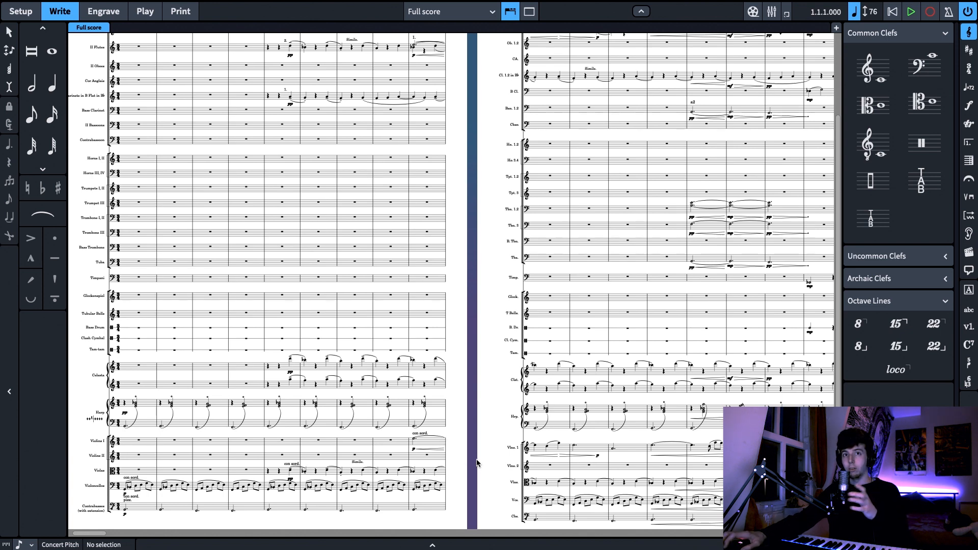
{"action": "scroll", "coordinate": [471, 461], "scroll_direction": "down", "scroll_amount": 1}
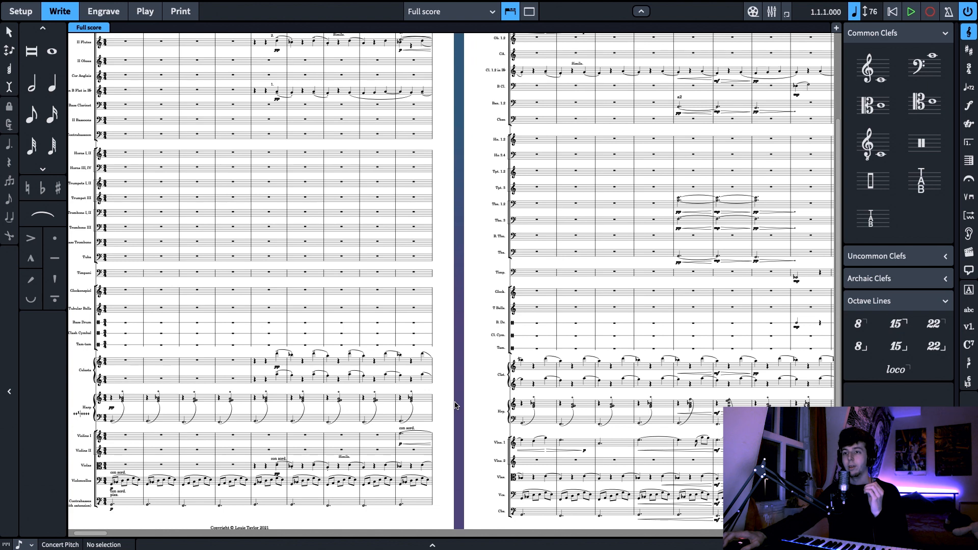
{"action": "scroll", "coordinate": [455, 406], "scroll_direction": "up", "scroll_amount": 2}
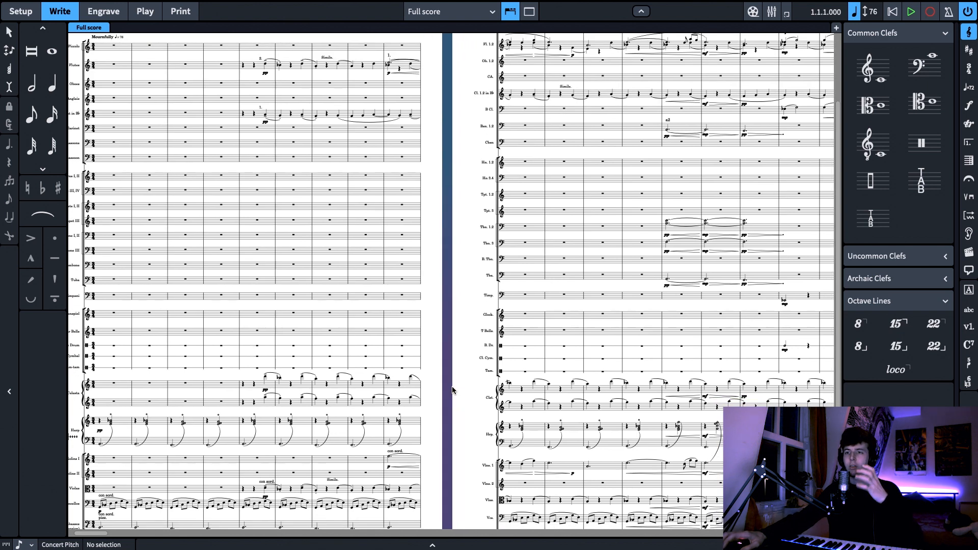
{"action": "scroll", "coordinate": [452, 391], "scroll_direction": "down", "scroll_amount": 2}
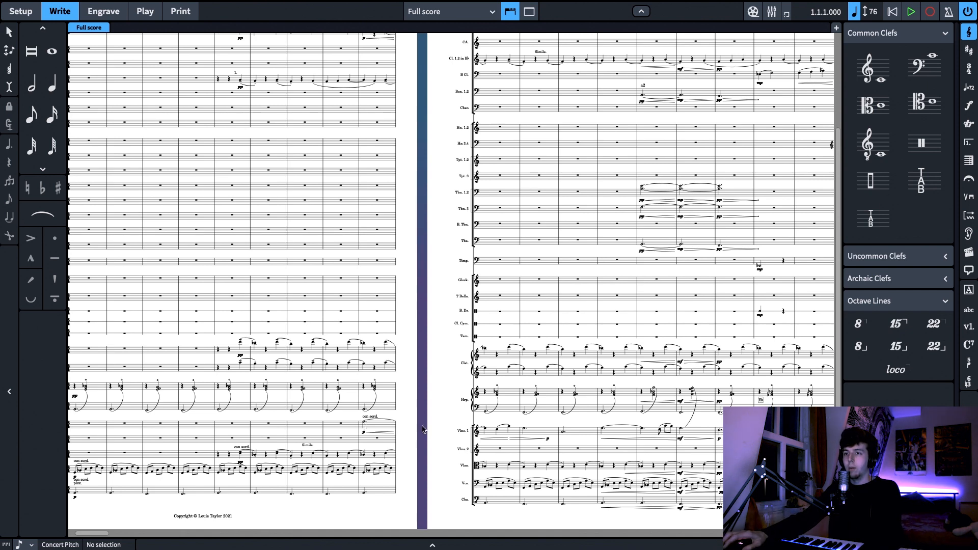
Examine page 2 of the score, bars 10 to 18, from the strings up to the flutes
{"action": "scroll", "coordinate": [431, 428], "scroll_direction": "right", "scroll_amount": 5}
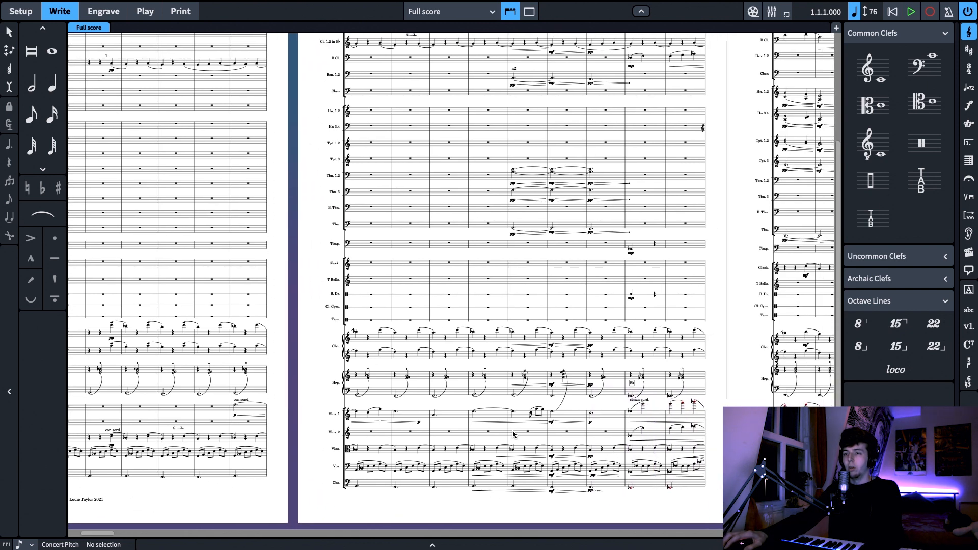
{"action": "scroll", "coordinate": [526, 428], "scroll_direction": "right", "scroll_amount": 6}
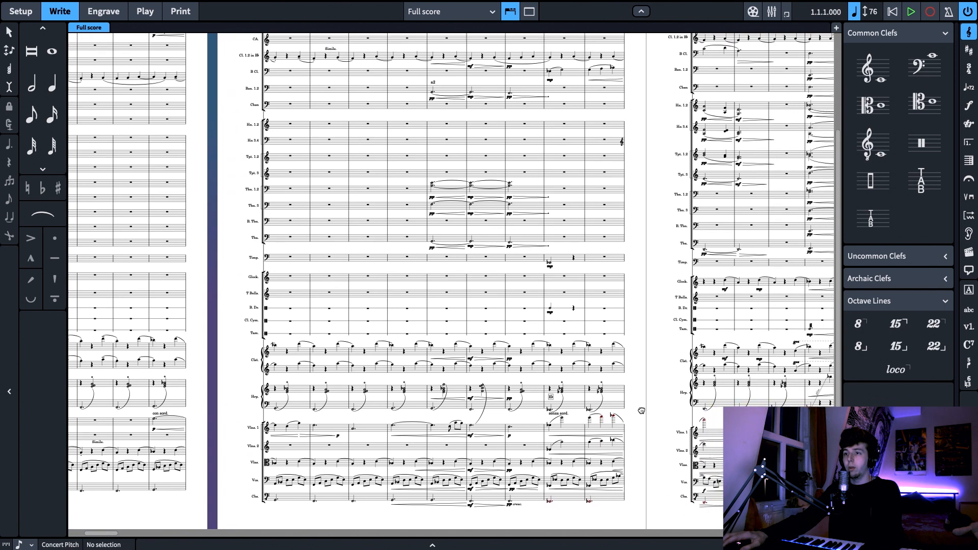
{"action": "scroll", "coordinate": [580, 415], "scroll_direction": "up", "scroll_amount": 2}
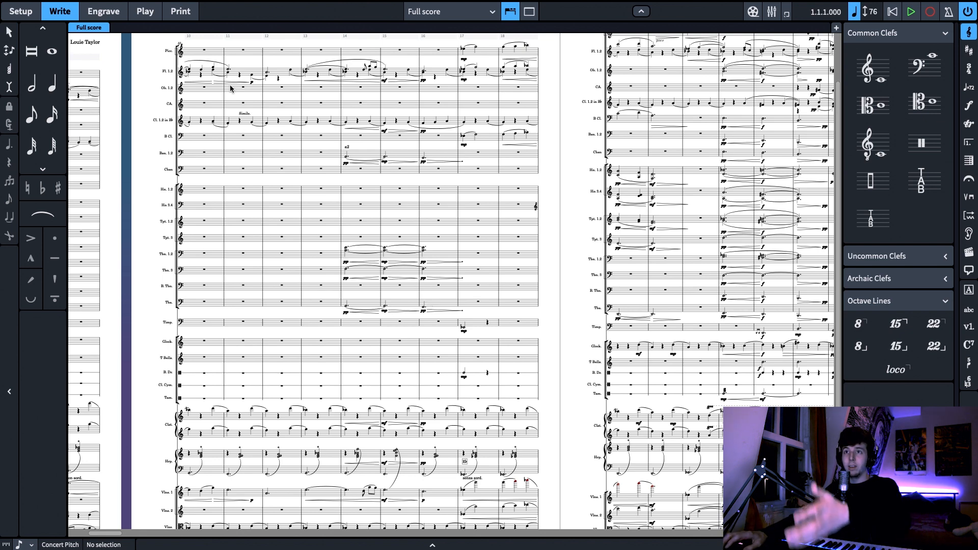
{"action": "left_click_drag", "start_coordinate": [280, 94], "coordinate": [357, 70]}
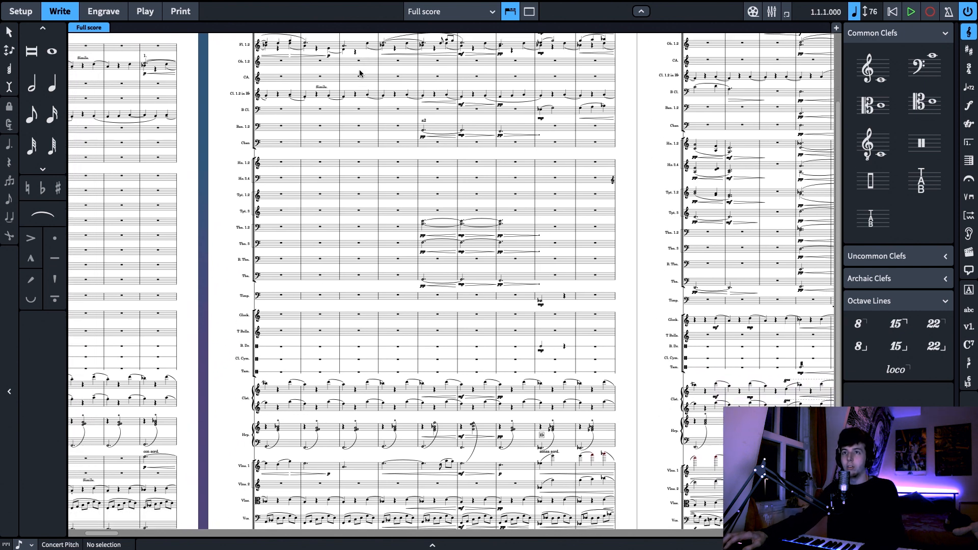
Examine the full orchestral build-up on page 3, bars 19 to 28, across woodwinds, brass, percussion, harp and strings
{"action": "scroll", "coordinate": [472, 109], "scroll_direction": "right", "scroll_amount": 5}
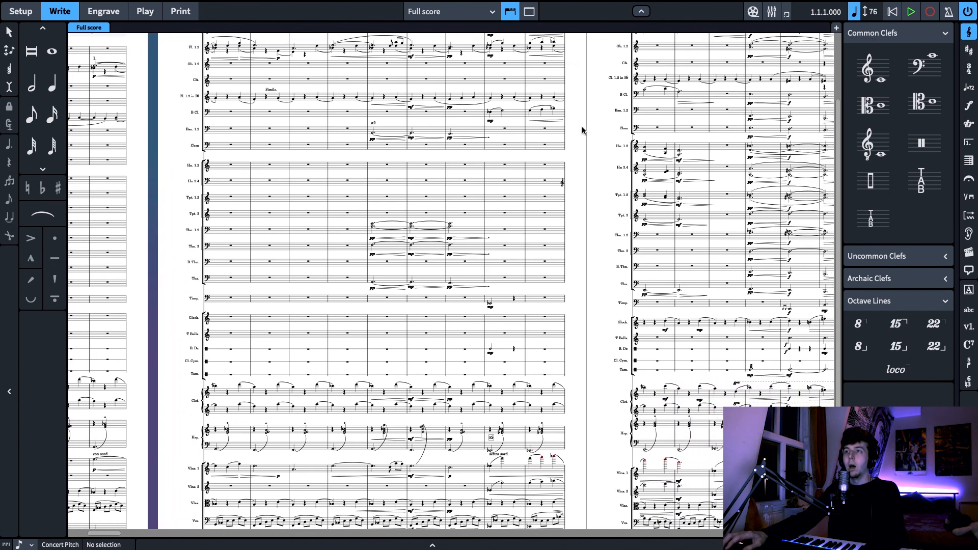
{"action": "left_click_drag", "start_coordinate": [582, 130], "coordinate": [397, 179]}
{"action": "scroll", "coordinate": [387, 184], "scroll_direction": "down", "scroll_amount": 2}
{"action": "scroll", "coordinate": [387, 185], "scroll_direction": "right", "scroll_amount": 2}
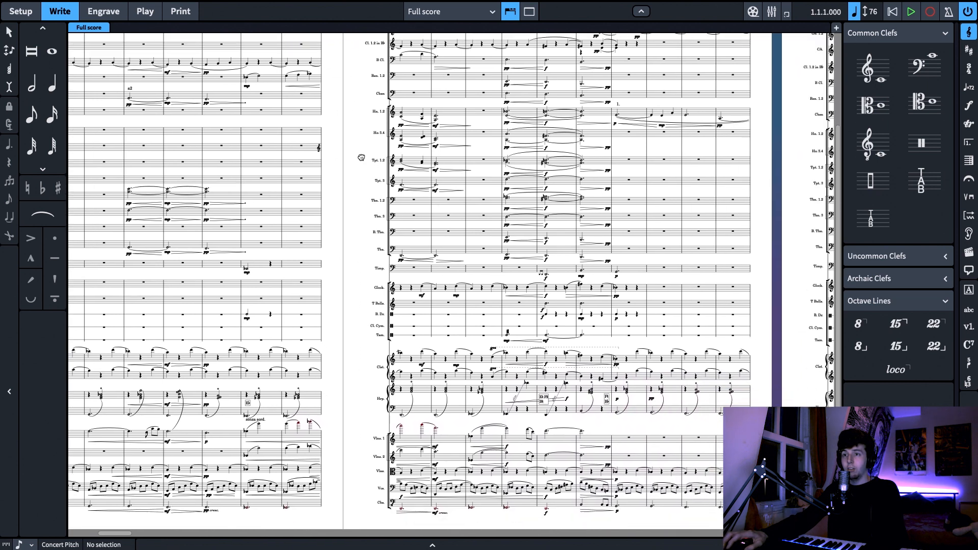
{"action": "scroll", "coordinate": [483, 197], "scroll_direction": "right", "scroll_amount": 6}
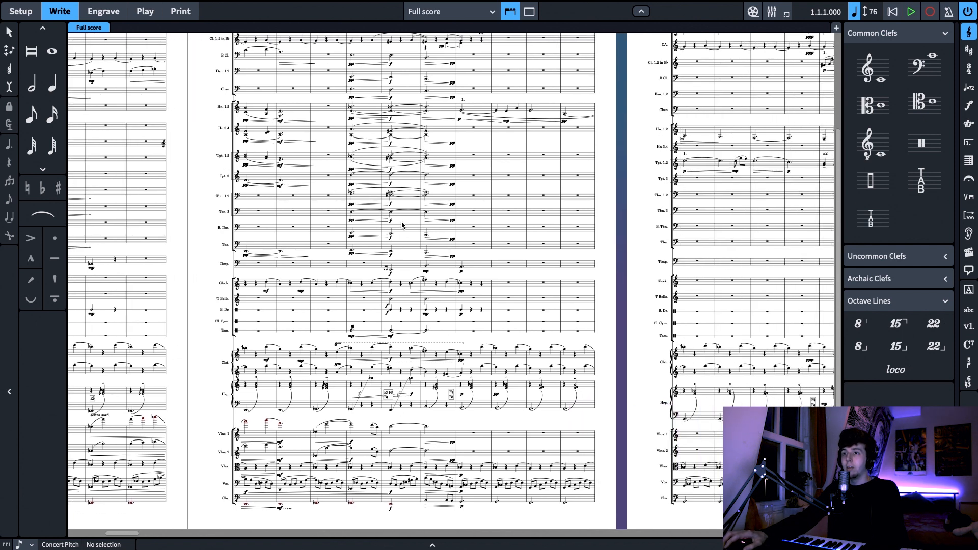
{"action": "scroll", "coordinate": [402, 225], "scroll_direction": "up", "scroll_amount": 5}
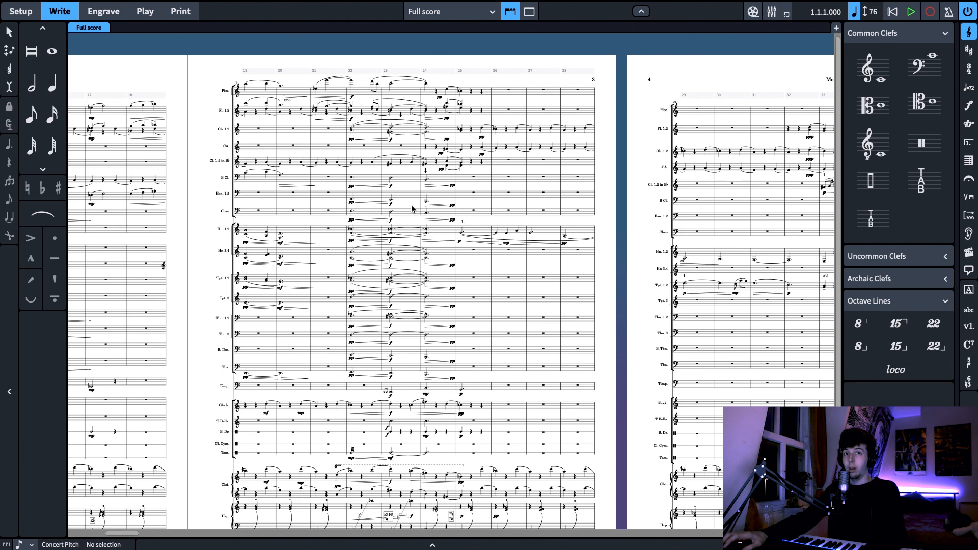
{"action": "left_click_drag", "start_coordinate": [412, 208], "coordinate": [398, 182]}
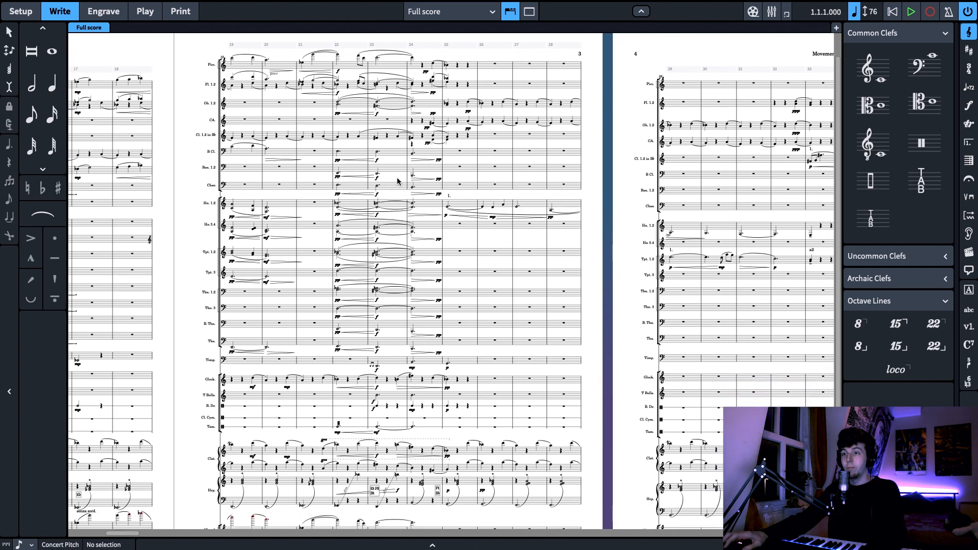
{"action": "left_click_drag", "start_coordinate": [397, 176], "coordinate": [418, 165]}
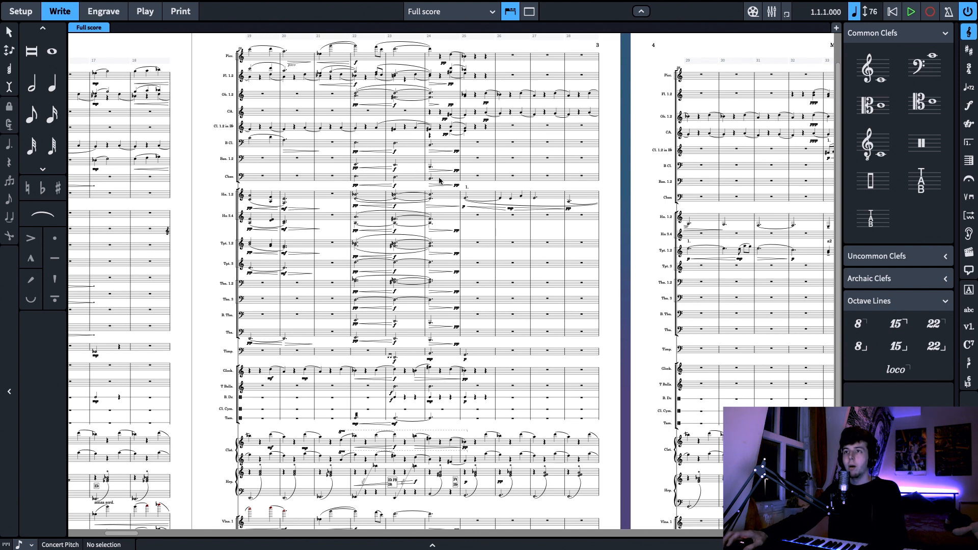
{"action": "left_click_drag", "start_coordinate": [625, 195], "coordinate": [659, 154]}
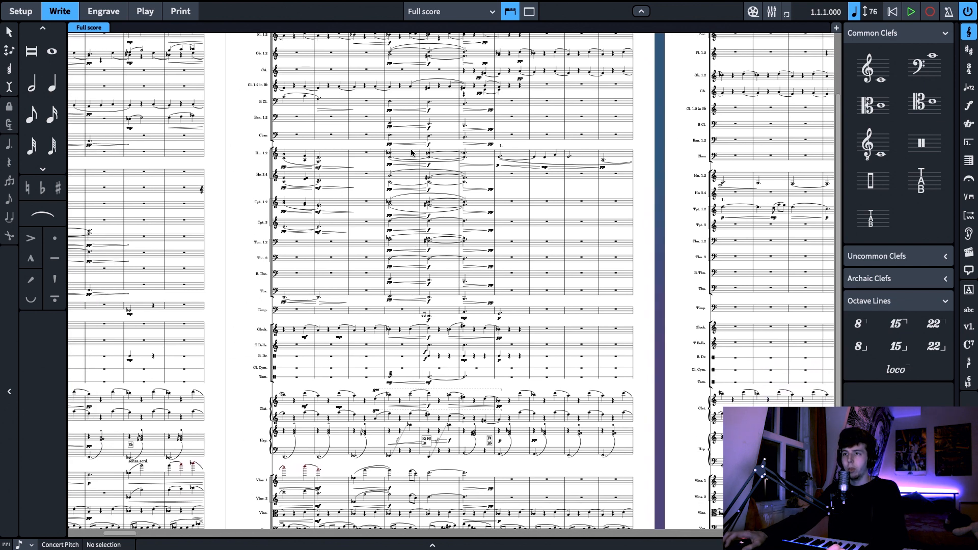
{"action": "scroll", "coordinate": [407, 173], "scroll_direction": "up", "scroll_amount": 2}
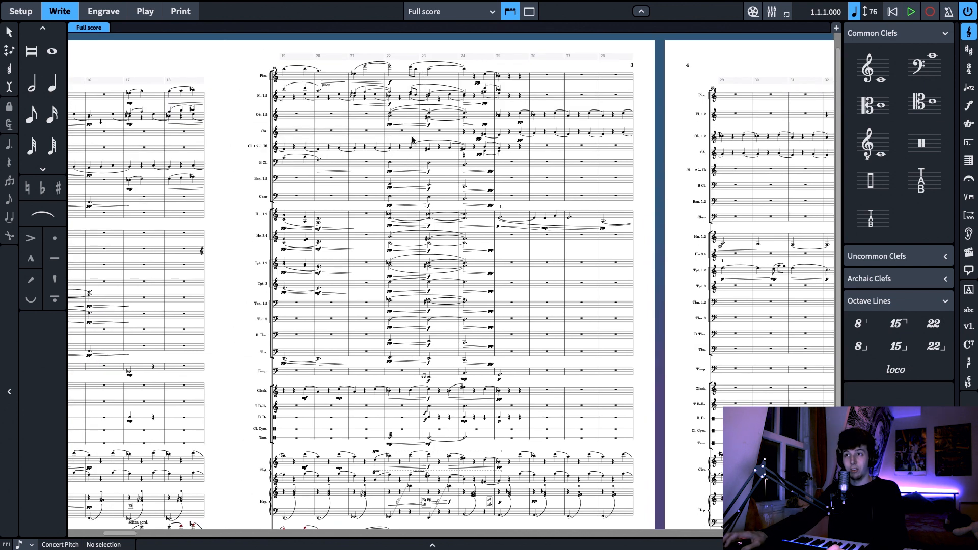
{"action": "scroll", "coordinate": [412, 153], "scroll_direction": "down", "scroll_amount": 5}
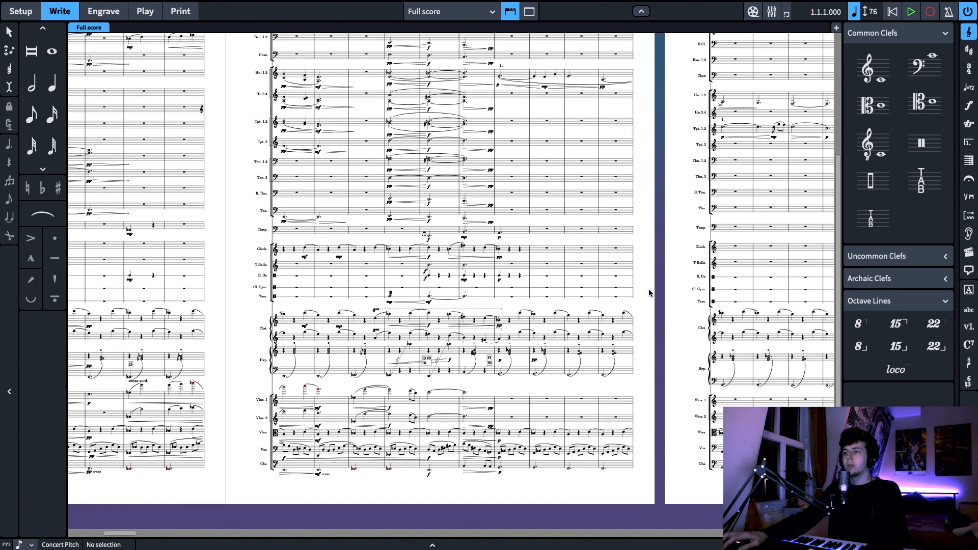
{"action": "scroll", "coordinate": [651, 293], "scroll_direction": "up", "scroll_amount": 3}
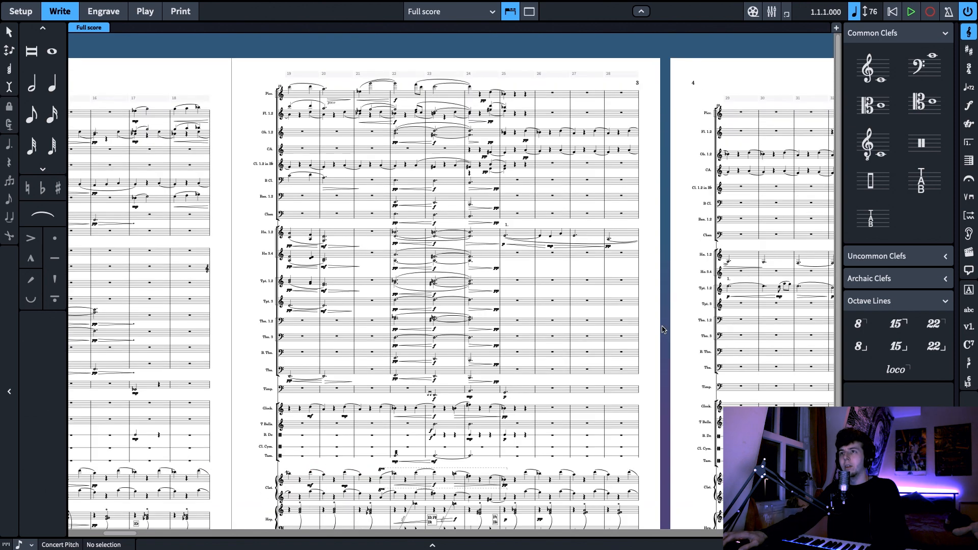
Browse onward from page 4 through the following pages to the heavily scored orchestral passage beyond page 10
{"action": "scroll", "coordinate": [667, 327], "scroll_direction": "down", "scroll_amount": 2}
{"action": "scroll", "coordinate": [672, 325], "scroll_direction": "right", "scroll_amount": 6}
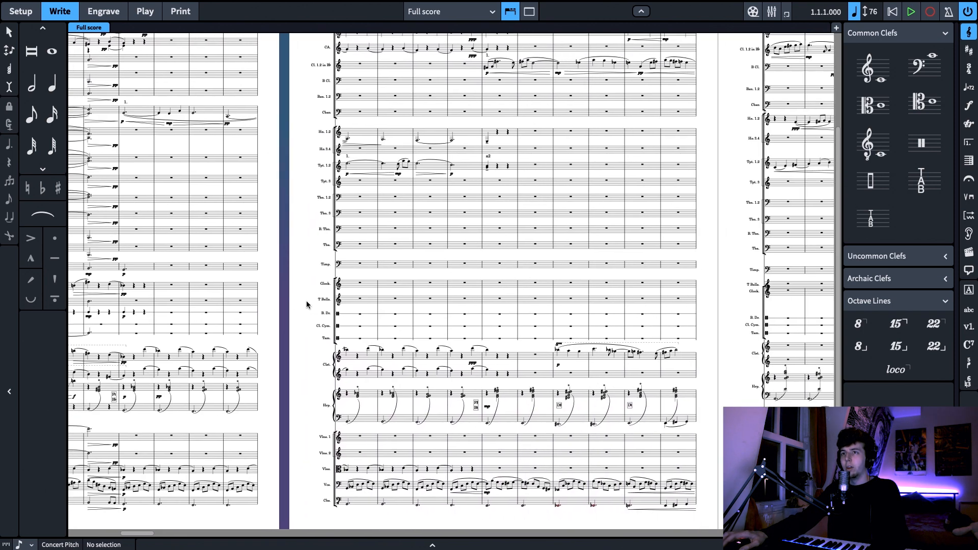
{"action": "scroll", "coordinate": [671, 505], "scroll_direction": "right", "scroll_amount": 7}
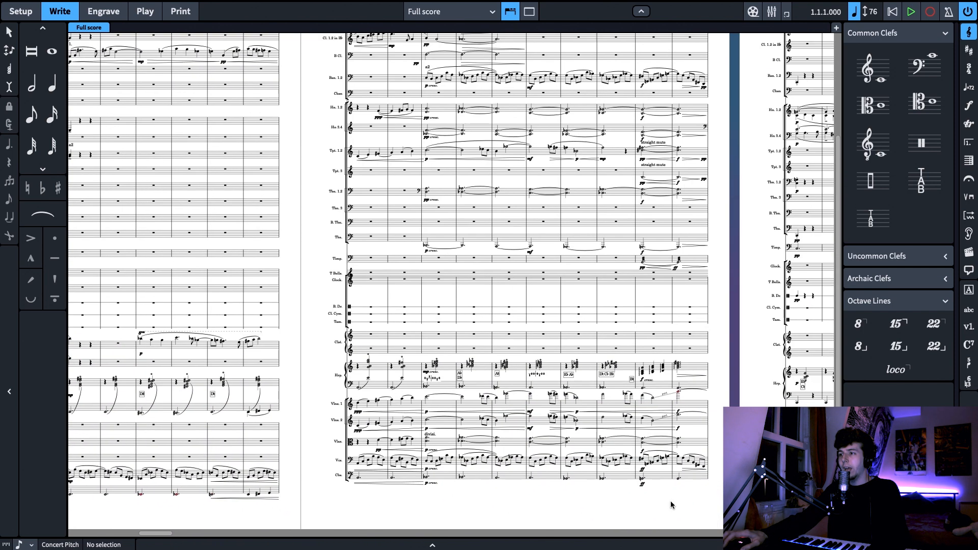
{"action": "scroll", "coordinate": [580, 466], "scroll_direction": "right", "scroll_amount": 4}
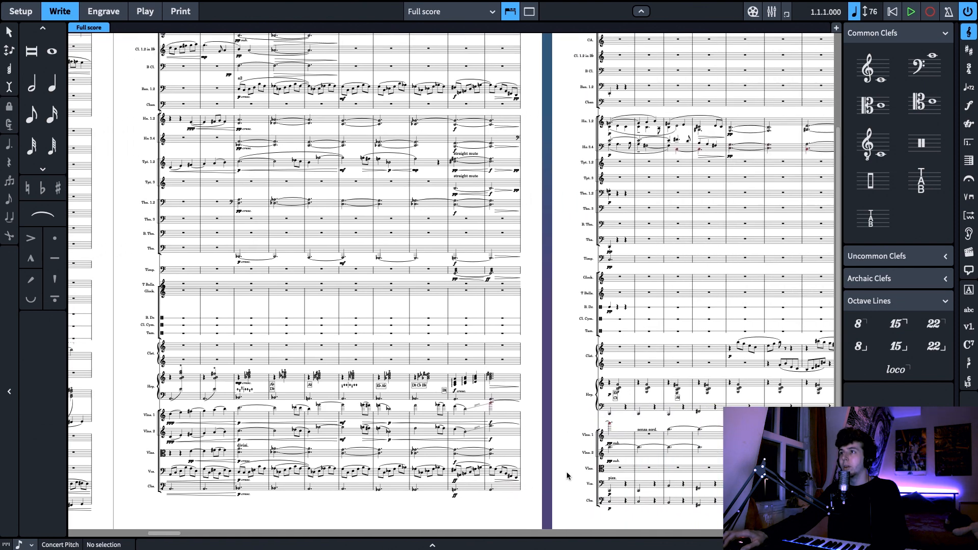
{"action": "scroll", "coordinate": [510, 456], "scroll_direction": "right", "scroll_amount": 7}
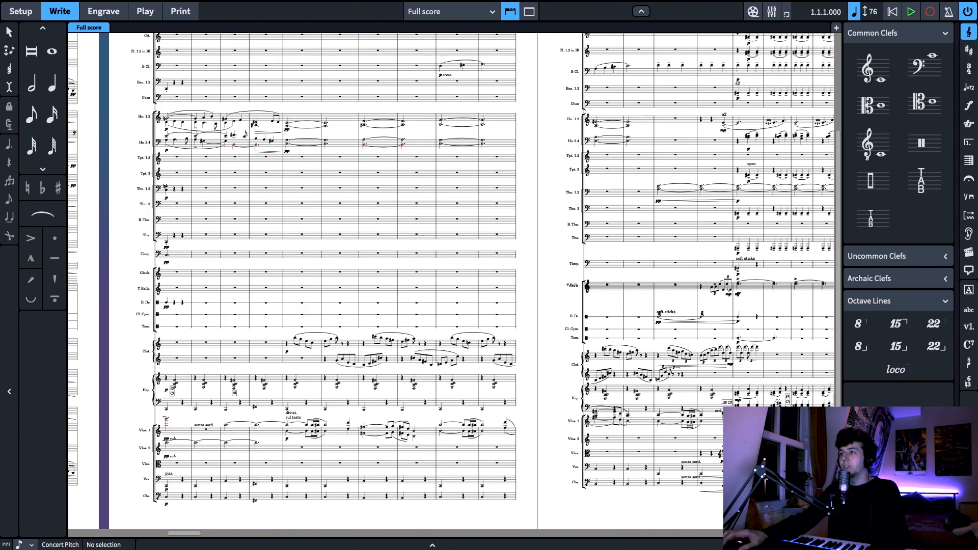
{"action": "key", "text": "x"}
{"action": "left_click_drag", "start_coordinate": [686, 495], "coordinate": [389, 494]}
{"action": "left_click_drag", "start_coordinate": [719, 497], "coordinate": [395, 493]}
{"action": "left_click_drag", "start_coordinate": [641, 502], "coordinate": [331, 493]}
{"action": "left_click_drag", "start_coordinate": [715, 492], "coordinate": [386, 494]}
{"action": "left_click_drag", "start_coordinate": [648, 502], "coordinate": [377, 500]}
{"action": "scroll", "coordinate": [454, 488], "scroll_direction": "up", "scroll_amount": 3}
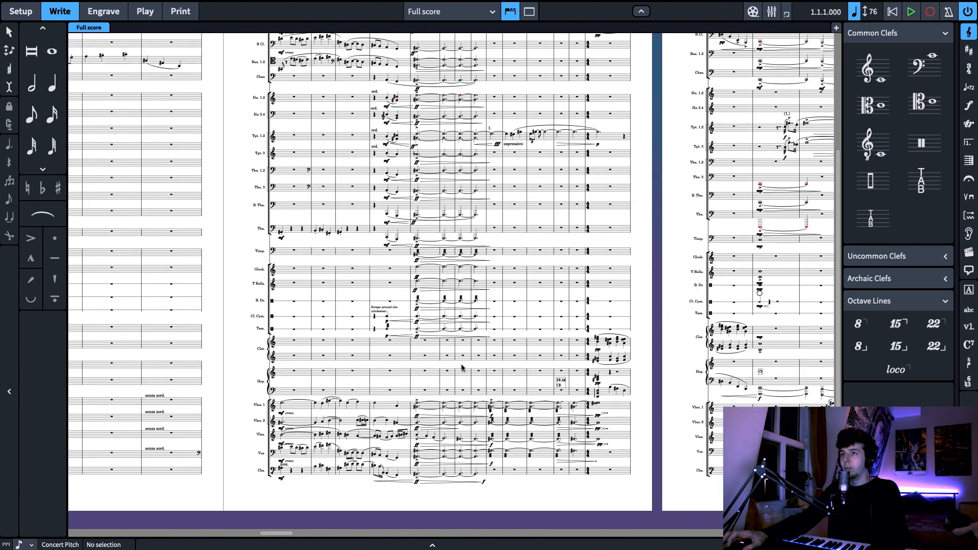
Go back to page 9 and bring its con sordino string passage marked p espressivo into close view
{"action": "scroll", "coordinate": [462, 368], "scroll_direction": "down", "scroll_amount": 1}
{"action": "left_click_drag", "start_coordinate": [528, 494], "coordinate": [850, 490]}
{"action": "left_click_drag", "start_coordinate": [452, 488], "coordinate": [775, 485]}
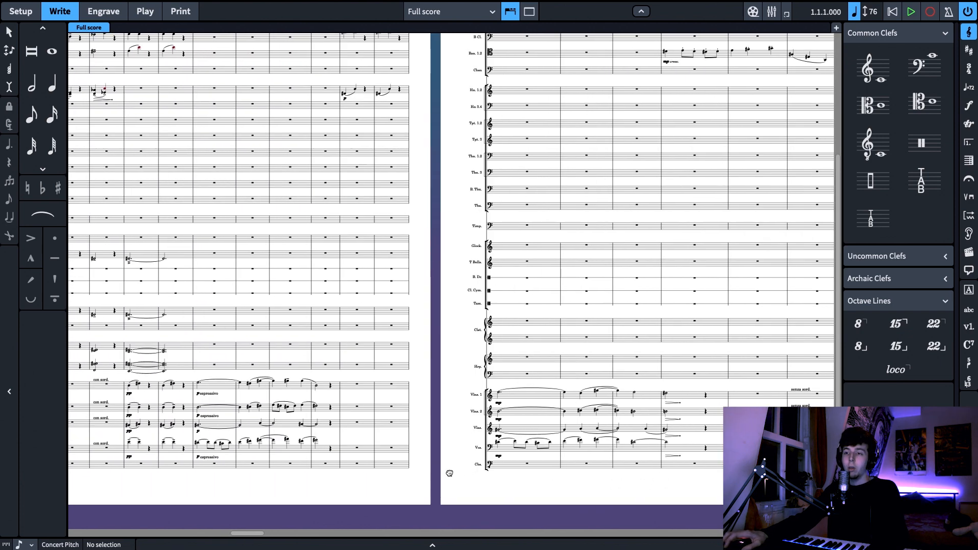
{"action": "left_click_drag", "start_coordinate": [425, 472], "coordinate": [751, 479]}
{"action": "scroll", "coordinate": [506, 483], "scroll_direction": "up", "scroll_amount": 3}
{"action": "scroll", "coordinate": [507, 483], "scroll_direction": "up", "scroll_amount": 3}
{"action": "left_click_drag", "start_coordinate": [359, 425], "coordinate": [206, 360]}
{"action": "left_click_drag", "start_coordinate": [804, 503], "coordinate": [728, 503]}
{"action": "key", "text": "z"}
{"action": "scroll", "coordinate": [222, 420], "scroll_direction": "down", "scroll_amount": 5}
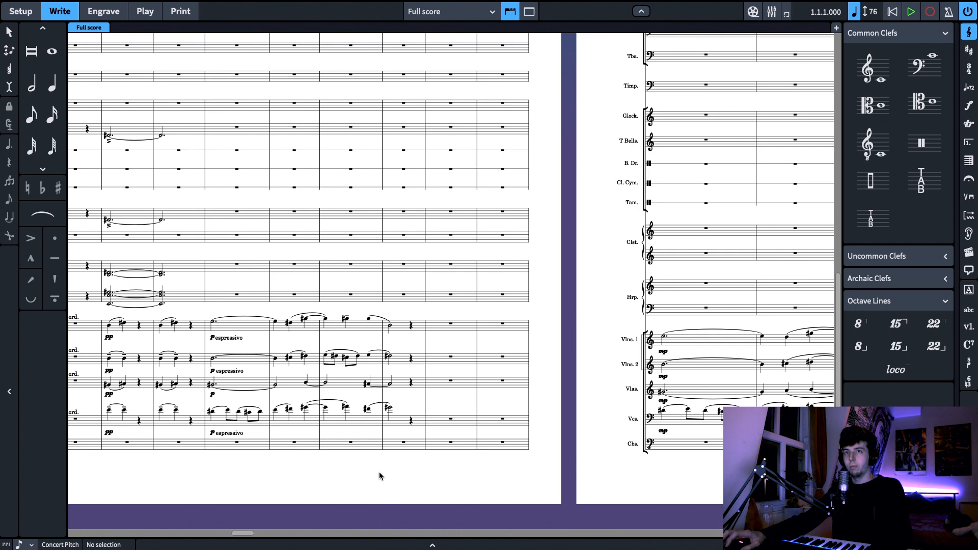
{"action": "left_click_drag", "start_coordinate": [341, 465], "coordinate": [524, 474]}
{"action": "key", "text": "z"}
{"action": "scroll", "coordinate": [612, 400], "scroll_direction": "down", "scroll_amount": 3}
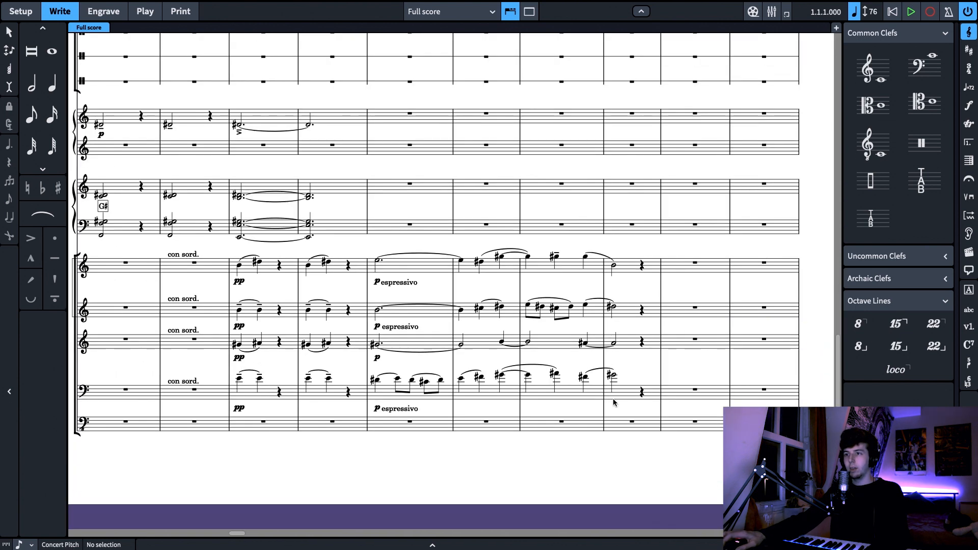
Study the p espressivo string passage on page 9 and compare it with the mp string phrase starting at bar 93 on page 10
{"action": "left_click_drag", "start_coordinate": [675, 293], "coordinate": [539, 301]}
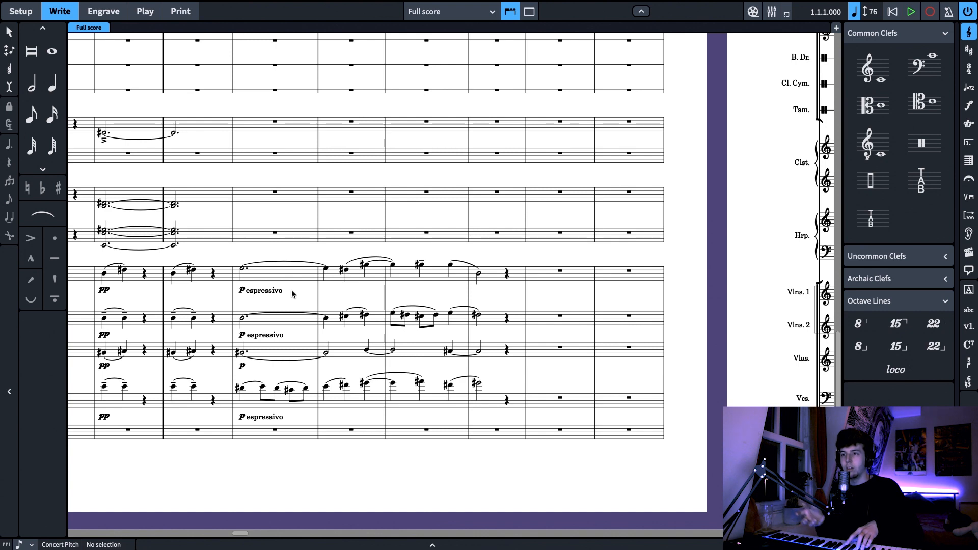
{"action": "scroll", "coordinate": [607, 297], "scroll_direction": "left", "scroll_amount": 3}
{"action": "scroll", "coordinate": [356, 283], "scroll_direction": "right", "scroll_amount": 2}
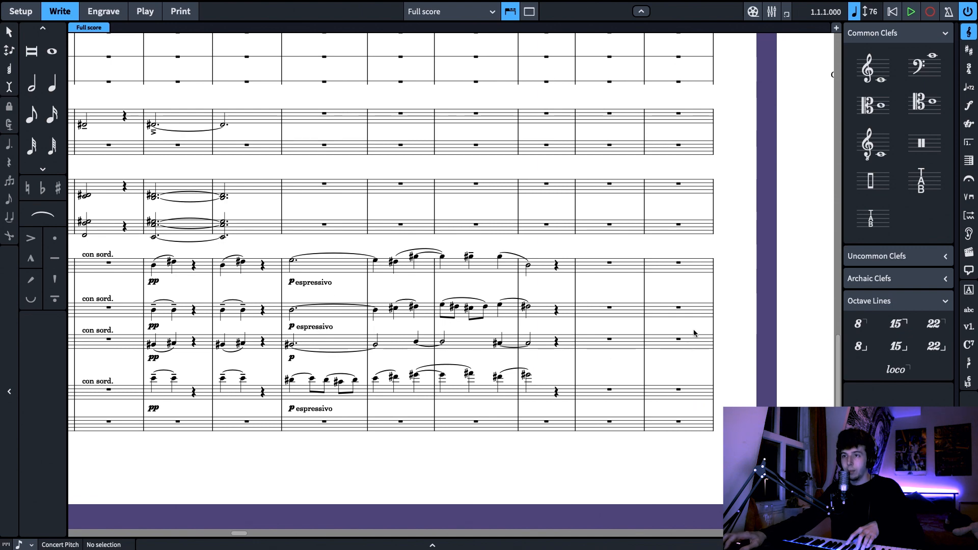
{"action": "scroll", "coordinate": [560, 331], "scroll_direction": "right", "scroll_amount": 8}
{"action": "scroll", "coordinate": [377, 331], "scroll_direction": "up", "scroll_amount": 10}
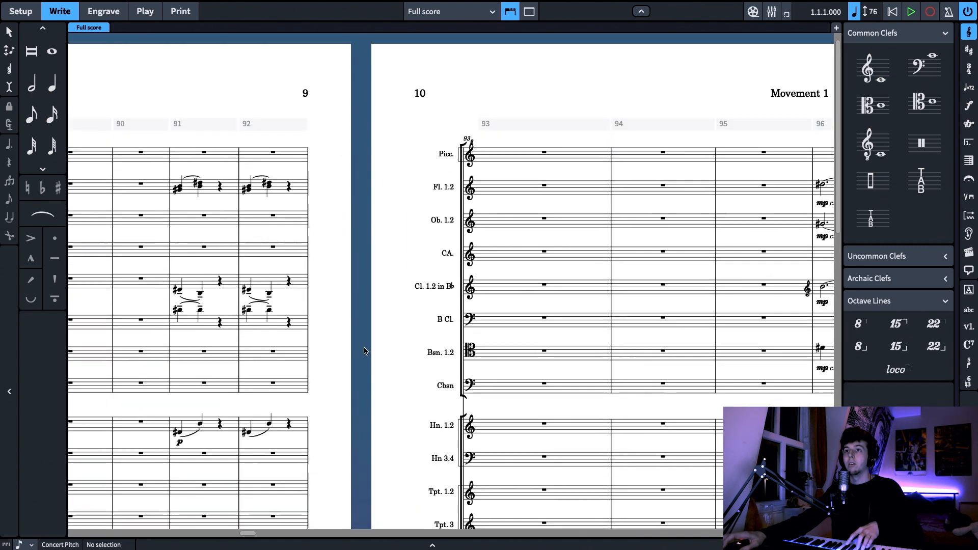
{"action": "scroll", "coordinate": [364, 351], "scroll_direction": "down", "scroll_amount": 15}
{"action": "scroll", "coordinate": [364, 350], "scroll_direction": "right", "scroll_amount": 5}
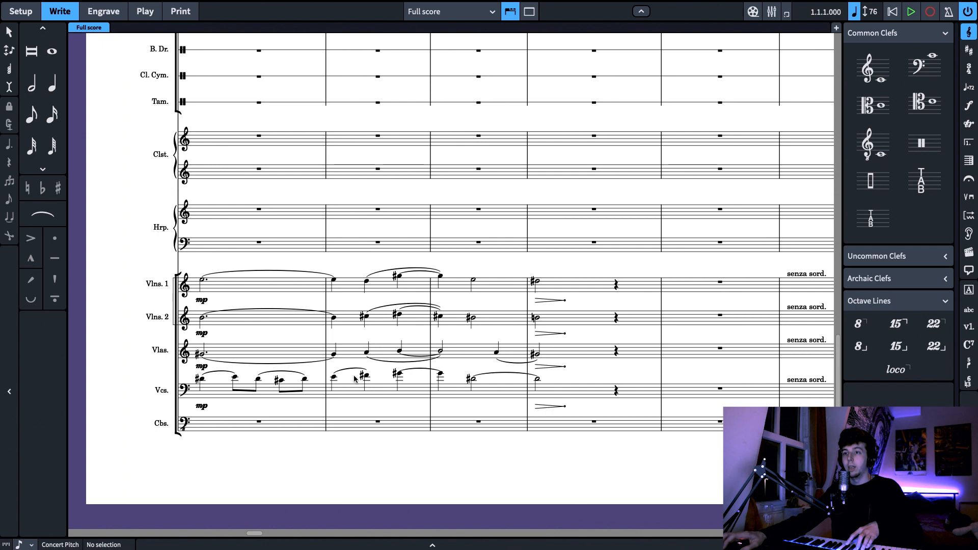
{"action": "scroll", "coordinate": [358, 383], "scroll_direction": "left", "scroll_amount": 8}
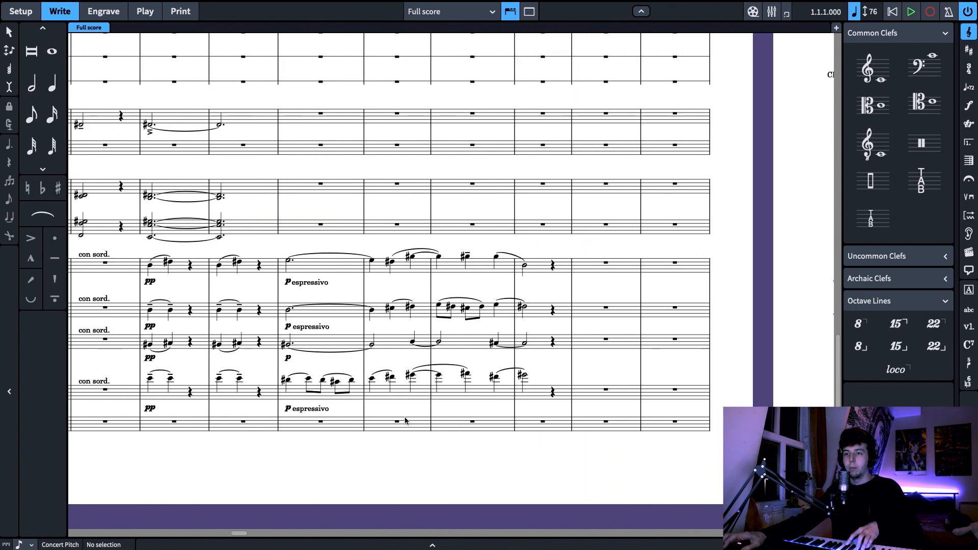
{"action": "scroll", "coordinate": [601, 361], "scroll_direction": "right", "scroll_amount": 3}
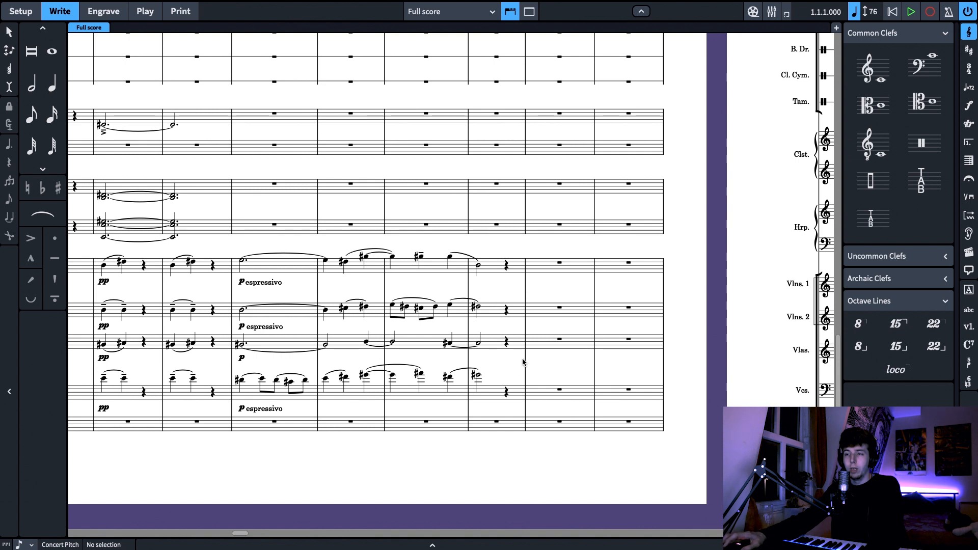
{"action": "scroll", "coordinate": [532, 357], "scroll_direction": "right", "scroll_amount": 2}
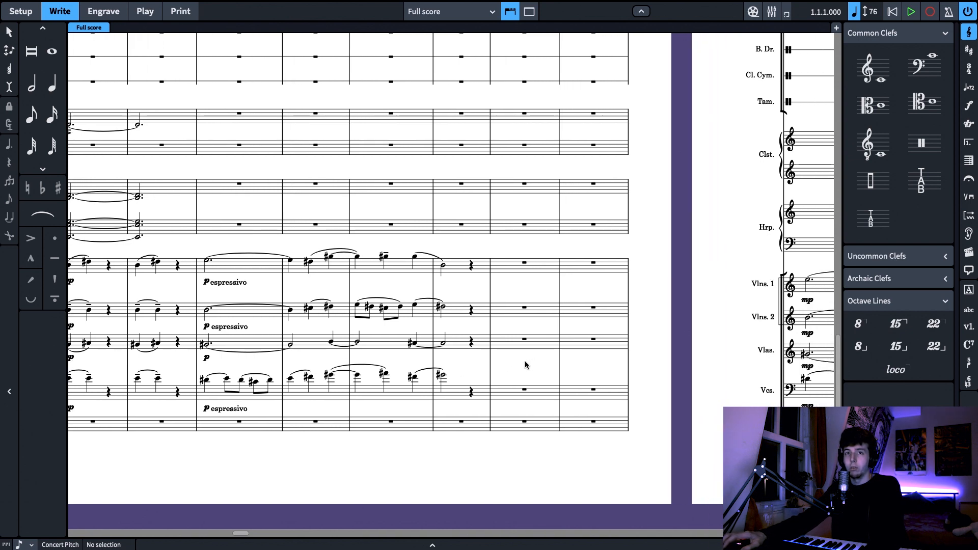
Compare the p espressivo string phrase at the end of page 9 with the mp string phrase opening page 10
{"action": "scroll", "coordinate": [524, 365], "scroll_direction": "right", "scroll_amount": 8}
{"action": "scroll", "coordinate": [475, 376], "scroll_direction": "left", "scroll_amount": 8}
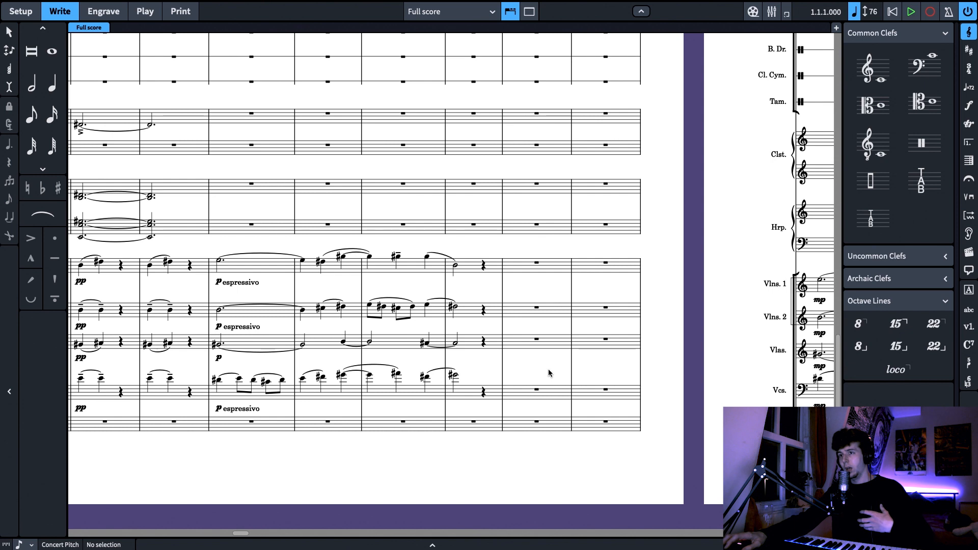
{"action": "scroll", "coordinate": [534, 368], "scroll_direction": "right", "scroll_amount": 5}
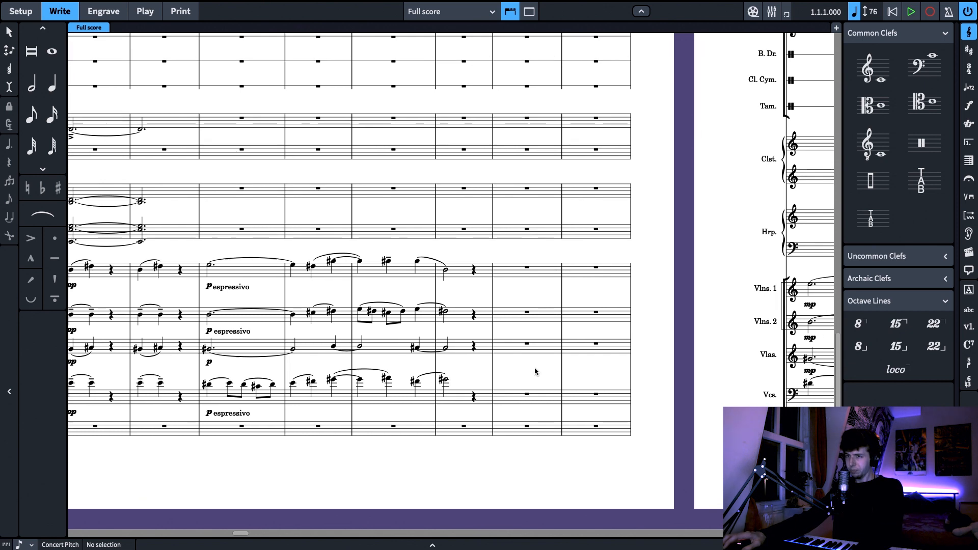
{"action": "scroll", "coordinate": [402, 367], "scroll_direction": "left", "scroll_amount": 4}
{"action": "scroll", "coordinate": [645, 371], "scroll_direction": "right", "scroll_amount": 4}
{"action": "scroll", "coordinate": [656, 482], "scroll_direction": "right", "scroll_amount": 5}
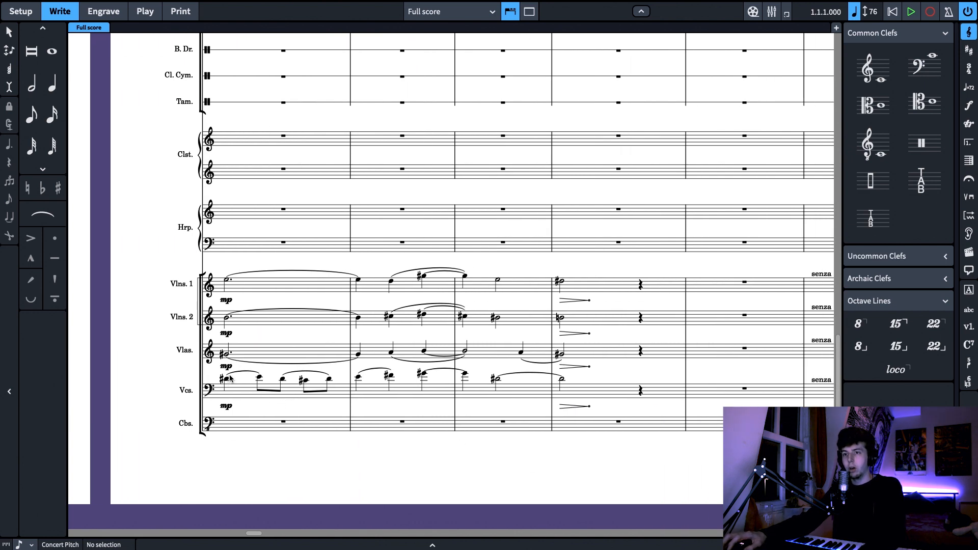
{"action": "scroll", "coordinate": [442, 453], "scroll_direction": "left", "scroll_amount": 9}
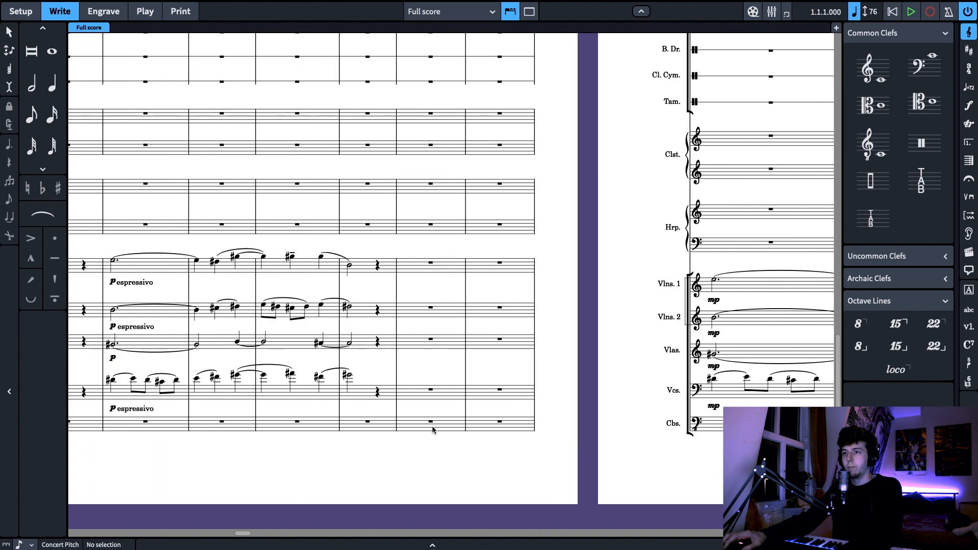
Play back the con sordino string passage from the first violins' E in bar 87 through bar 90
{"action": "scroll", "coordinate": [341, 281], "scroll_direction": "left", "scroll_amount": 1}
{"action": "left_click", "coordinate": [281, 261]}
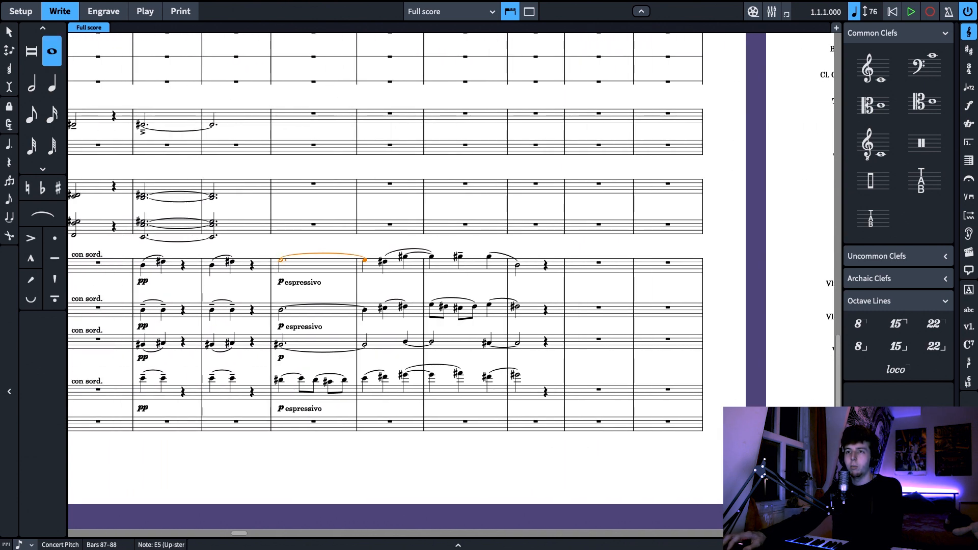
{"action": "key", "text": "x"}
{"action": "key", "text": "x"}
{"action": "key", "text": "space"}
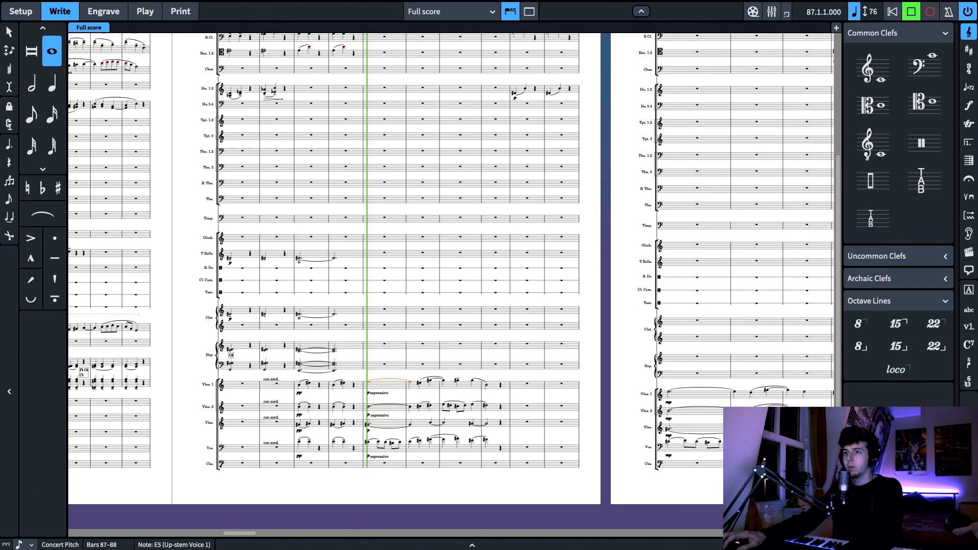
{"action": "key", "text": "z"}
{"action": "key", "text": "z"}
{"action": "key", "text": "z"}
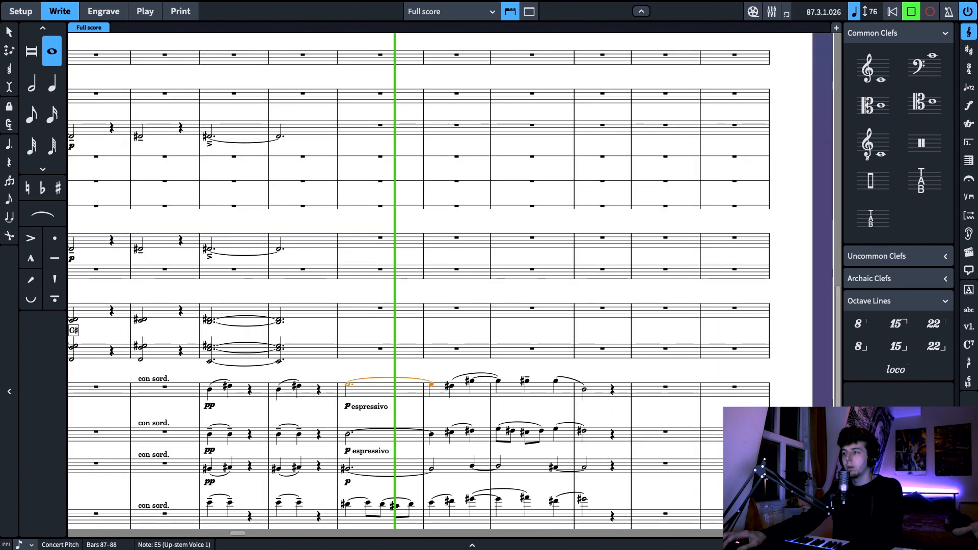
{"action": "scroll", "coordinate": [654, 439], "scroll_direction": "down", "scroll_amount": 2}
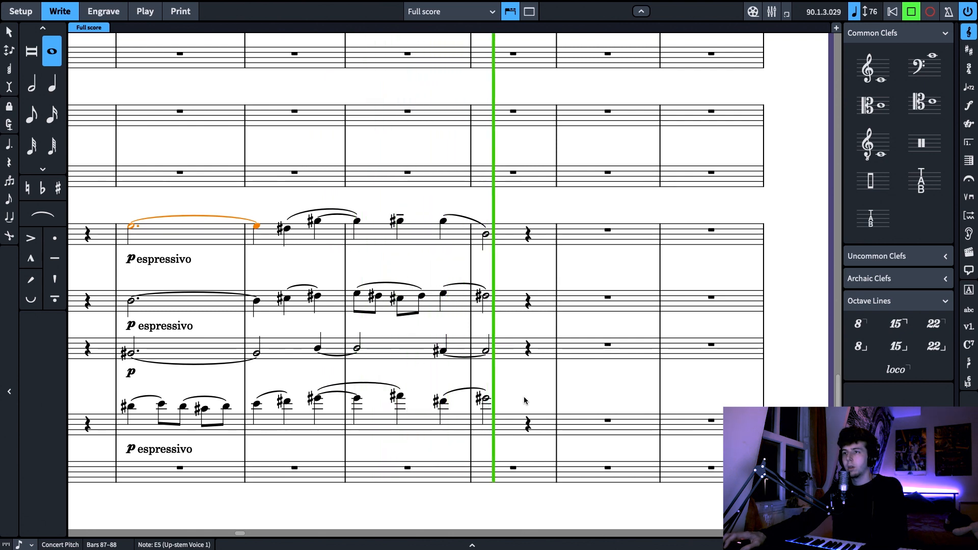
{"action": "key", "text": "space"}
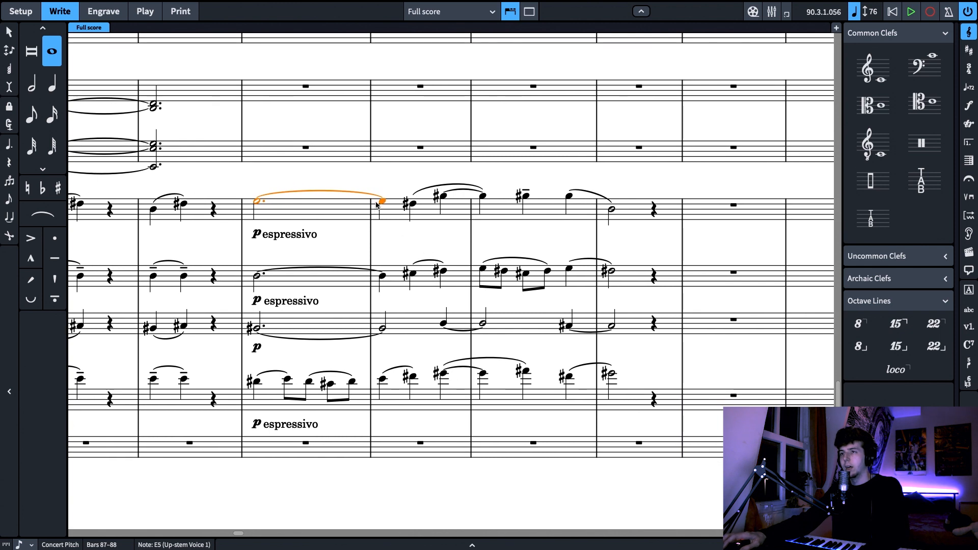
Examine the p espressivo string phrase closely, from the first violins' tied G# across bars 88 and 89 to the lower string lines
{"action": "key", "text": "Right"}
{"action": "key", "text": "Right"}
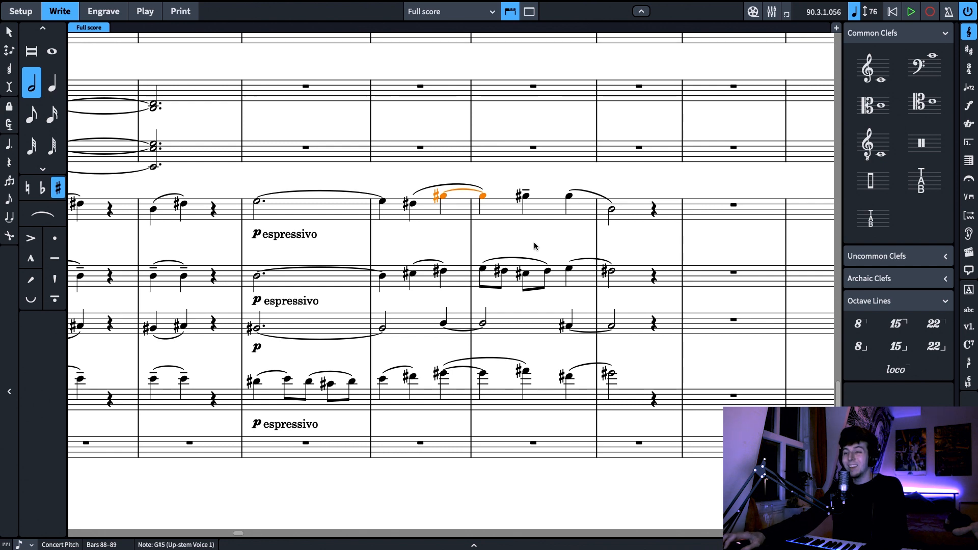
{"action": "scroll", "coordinate": [532, 250], "scroll_direction": "right", "scroll_amount": 3}
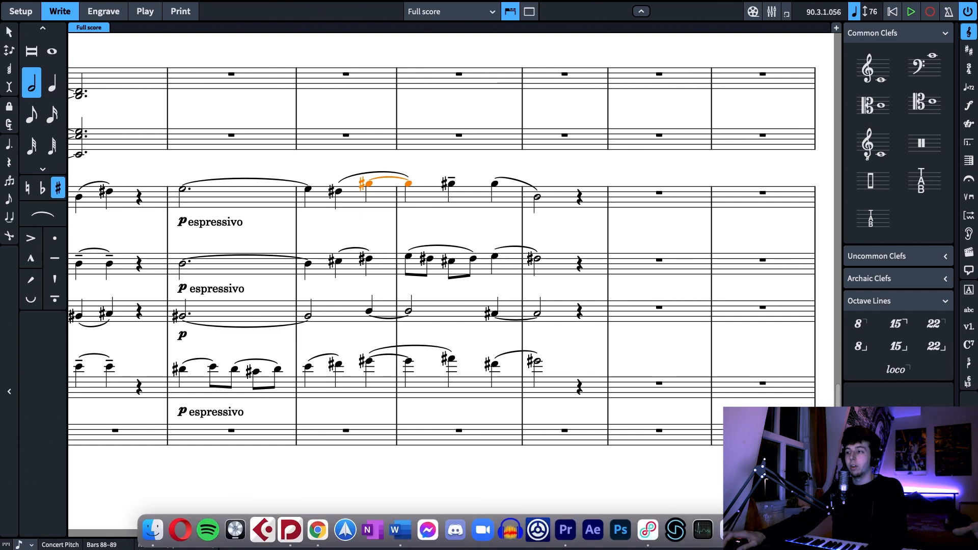
{"action": "key", "text": "x"}
{"action": "left_click_drag", "start_coordinate": [607, 457], "coordinate": [639, 453]}
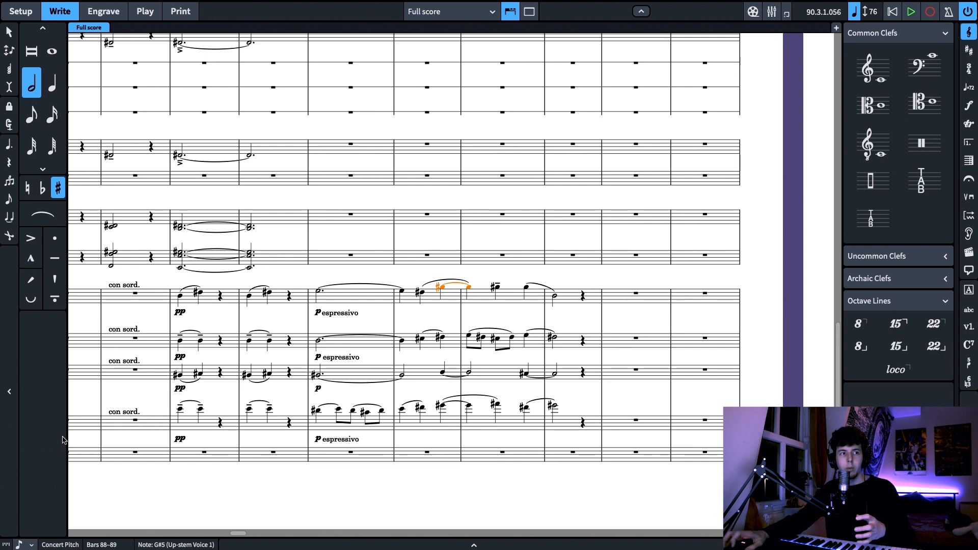
{"action": "left_click_drag", "start_coordinate": [586, 489], "coordinate": [561, 477]}
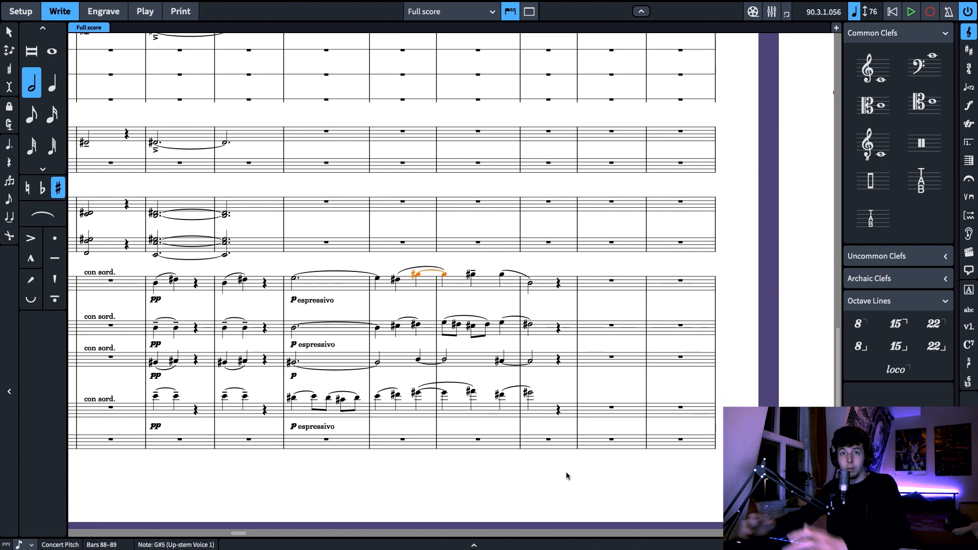
{"action": "left_click_drag", "start_coordinate": [528, 474], "coordinate": [479, 467]}
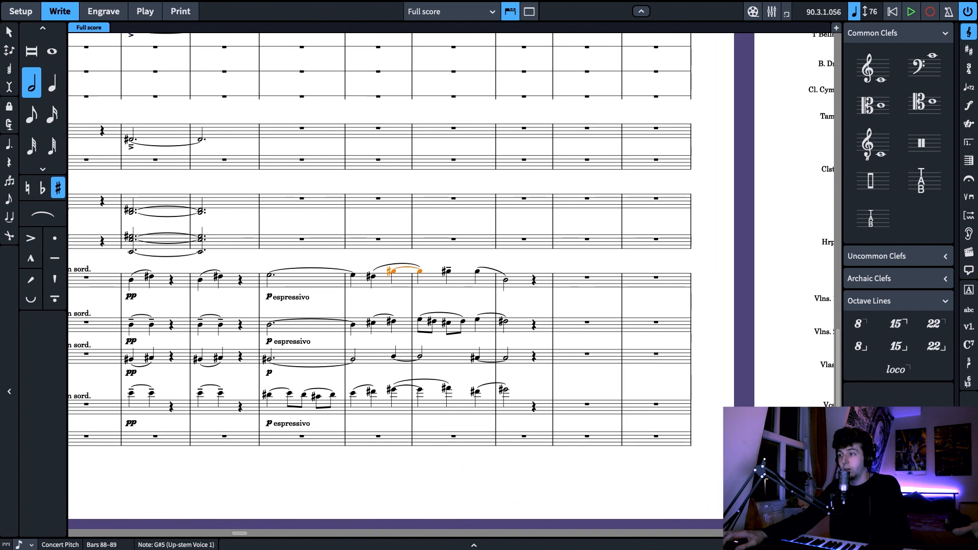
{"action": "key", "text": "z"}
{"action": "left_click_drag", "start_coordinate": [595, 518], "coordinate": [594, 458]}
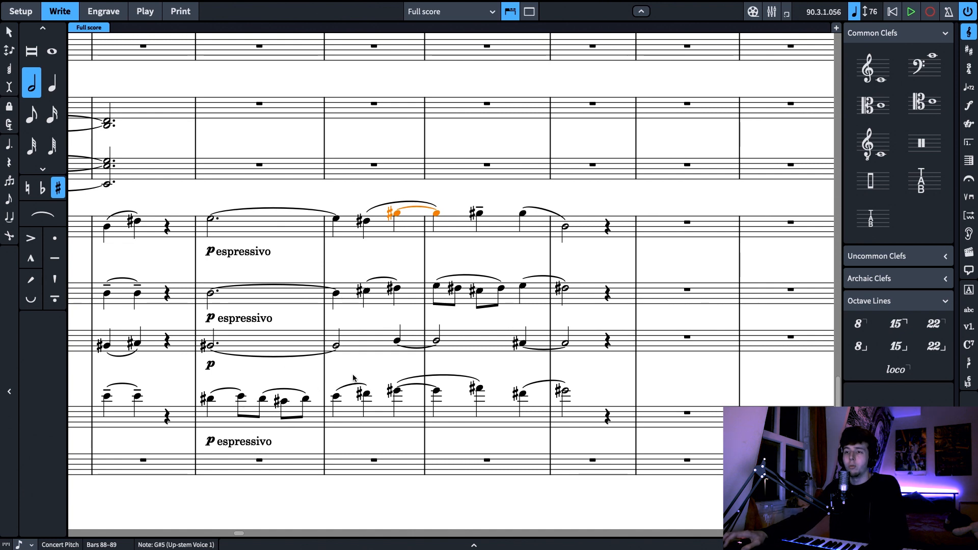
{"action": "left_click_drag", "start_coordinate": [353, 375], "coordinate": [345, 372]}
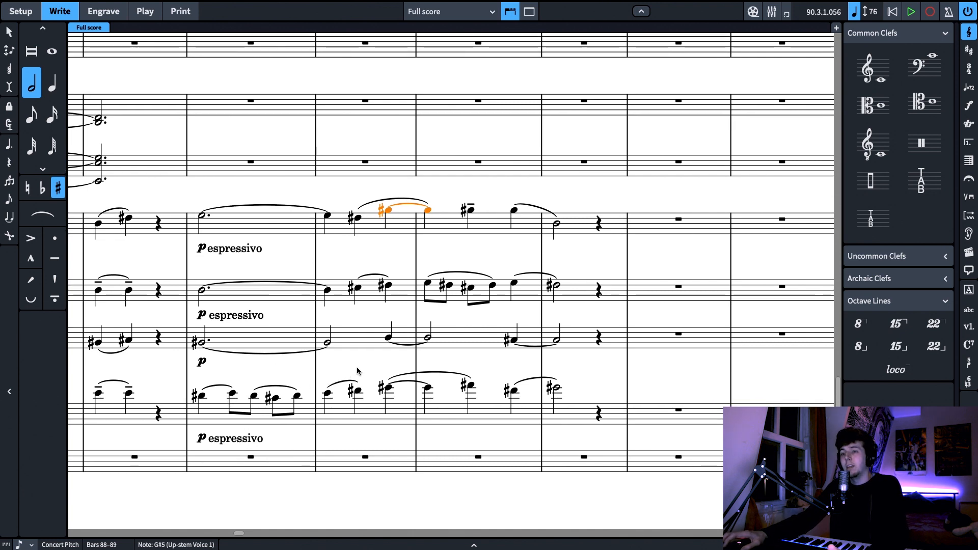
{"action": "left_click_drag", "start_coordinate": [357, 371], "coordinate": [313, 364]}
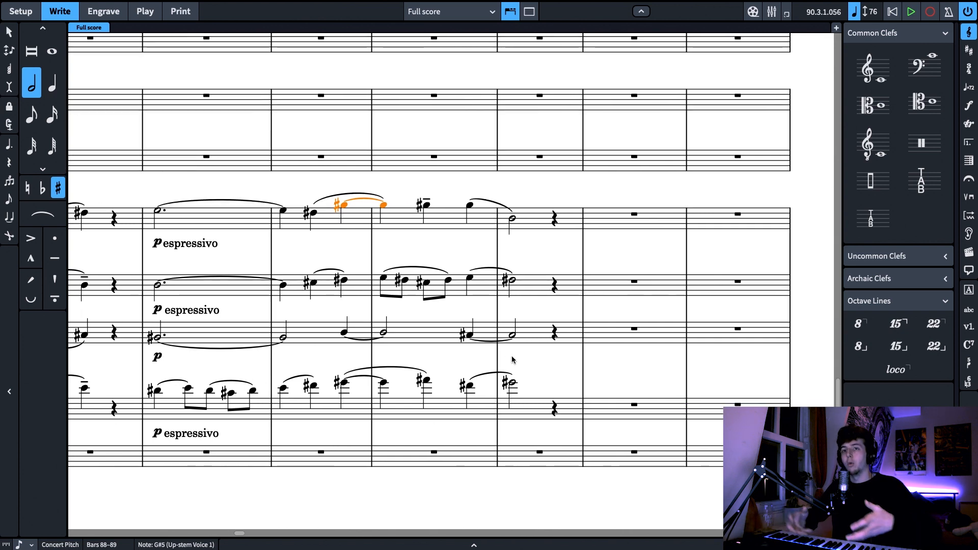
Try an accented whole note on the cellos' opening D# in bar 87 and play the bar back
{"action": "left_click", "coordinate": [160, 212]}
{"action": "left_click", "coordinate": [156, 392]}
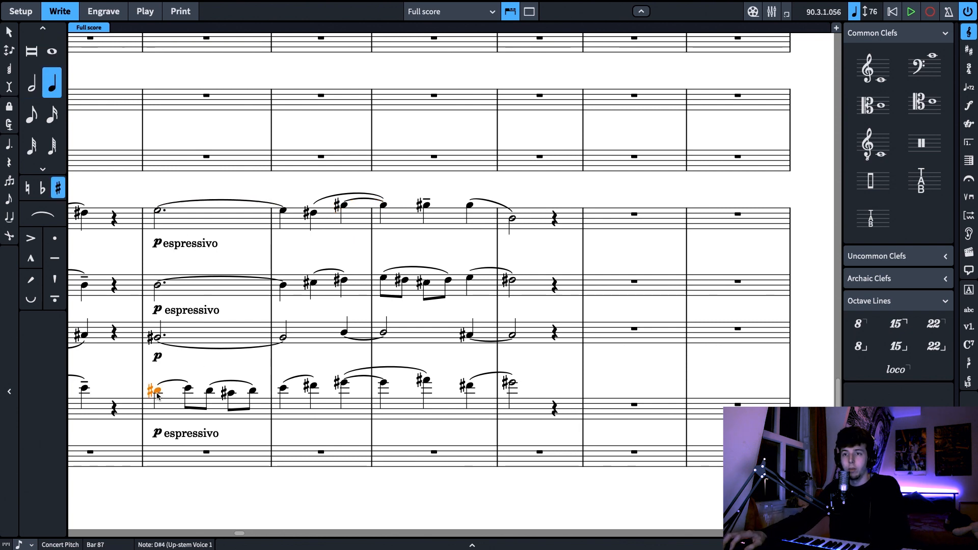
{"action": "left_click", "coordinate": [51, 51]}
{"action": "key", "text": "bracketleft"}
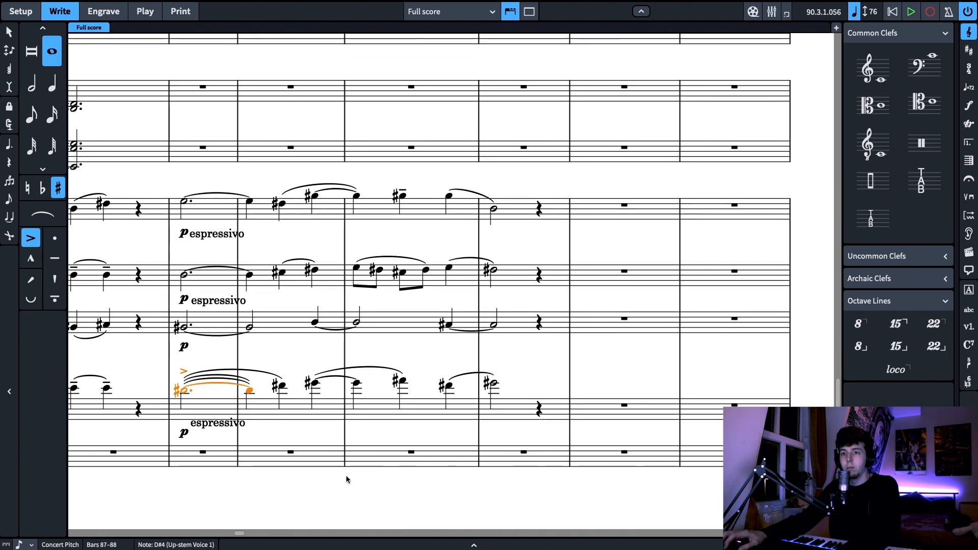
{"action": "key", "text": "p"}
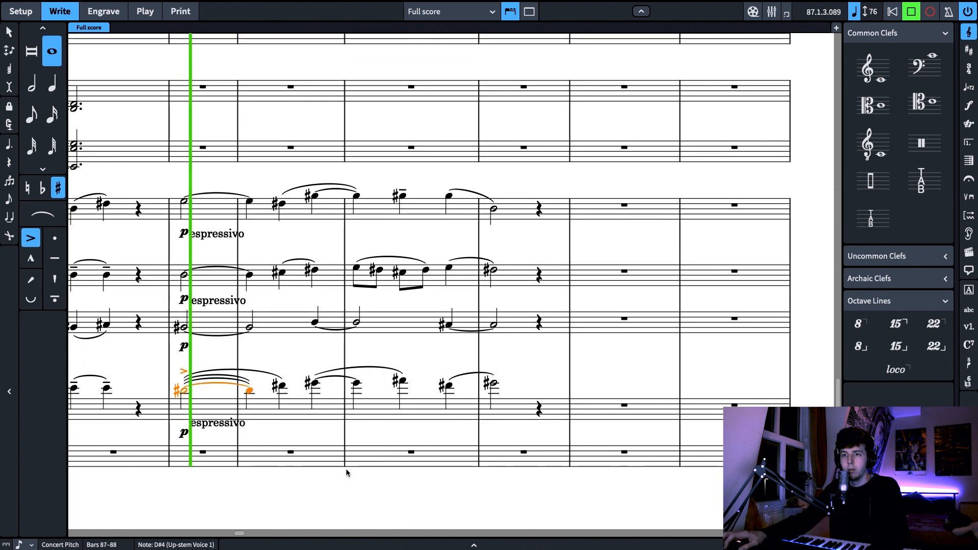
{"action": "key", "text": "space"}
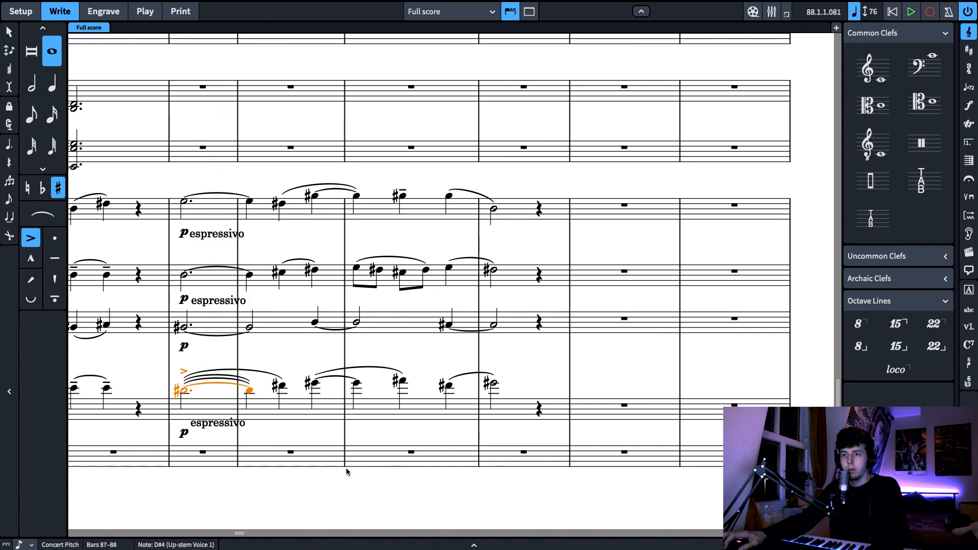
Undo the accent and the lengthening of the cellos' D# in bar 87
{"action": "key", "text": "bracketleft"}
{"action": "key", "text": "super+z"}
{"action": "key", "text": "super+z"}
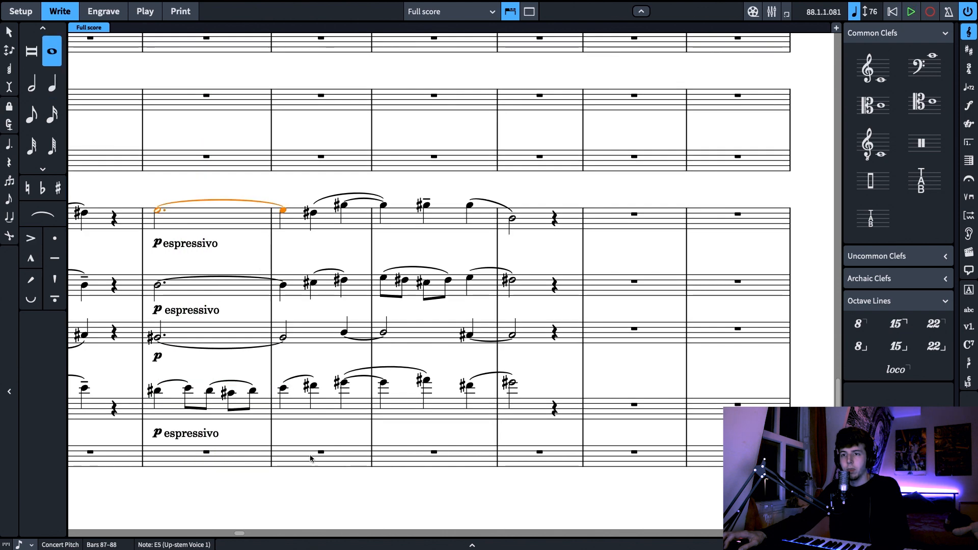
Lengthen the cellos' opening D# in bar 87 to a whole note, replacing their moving eighth notes
{"action": "left_click", "coordinate": [157, 392]}
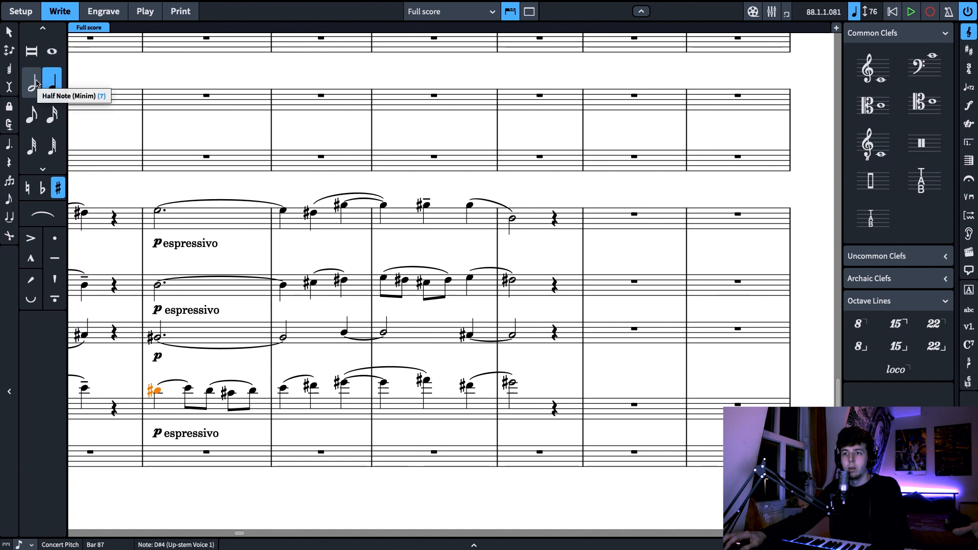
{"action": "left_click", "coordinate": [285, 389]}
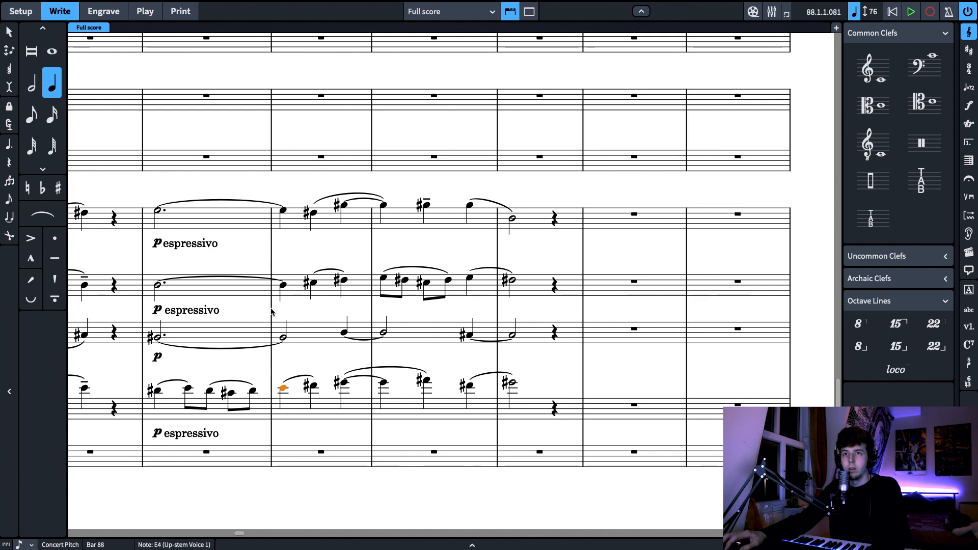
{"action": "left_click", "coordinate": [156, 390]}
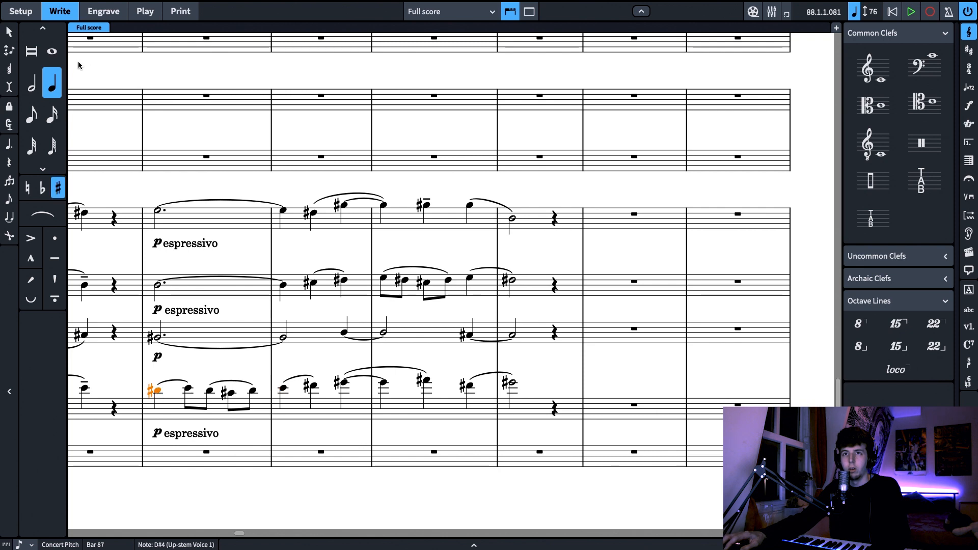
{"action": "key", "text": "8"}
Try to lengthen the cellos' F# in bar 88 to a whole note
{"action": "left_click", "coordinate": [282, 388]}
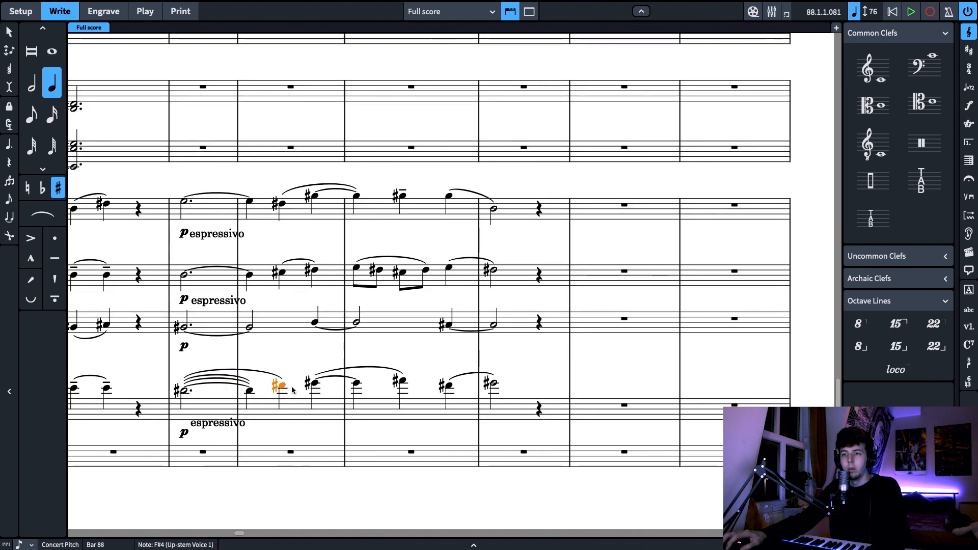
{"action": "left_click", "coordinate": [52, 51]}
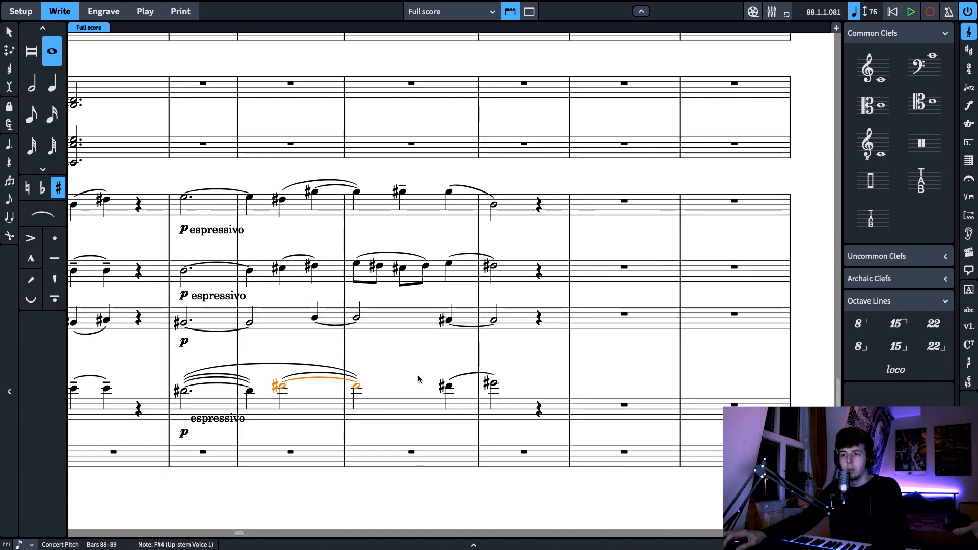
{"action": "key", "text": "ctrl+z"}
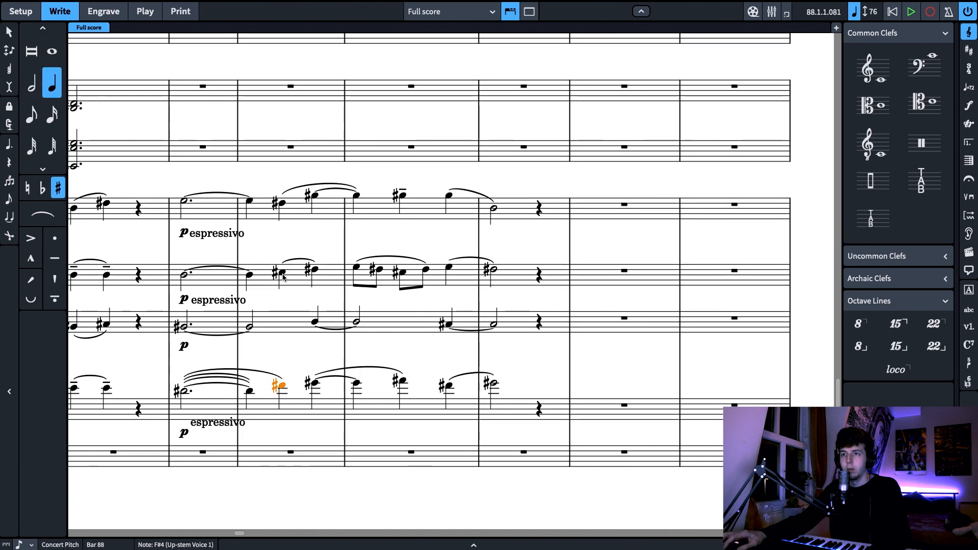
Replace the second violins' eighth-note run in bar 89 with a dotted half note on E
{"action": "left_click", "coordinate": [357, 268]}
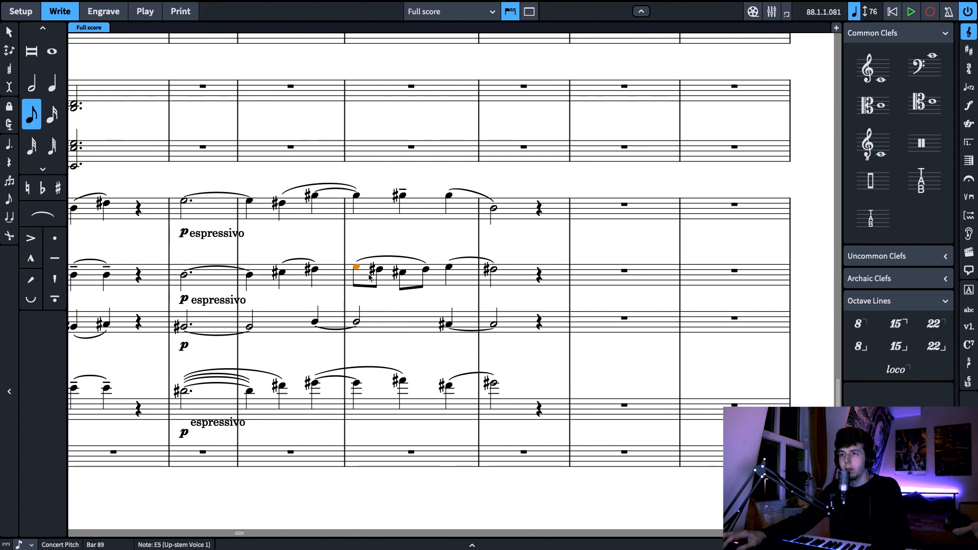
{"action": "key", "text": "7"}
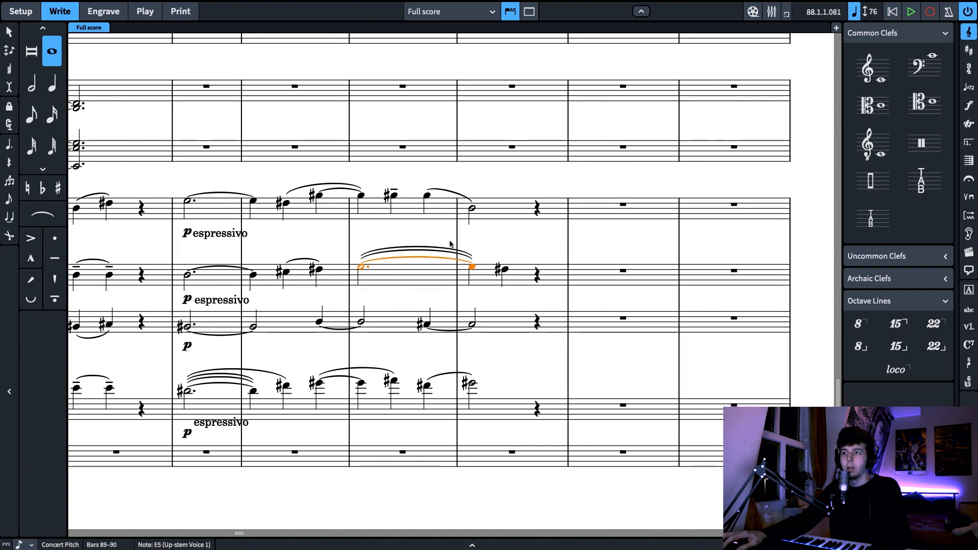
{"action": "key", "text": "super+z"}
{"action": "left_click", "coordinate": [51, 85]}
{"action": "left_click", "coordinate": [32, 85]}
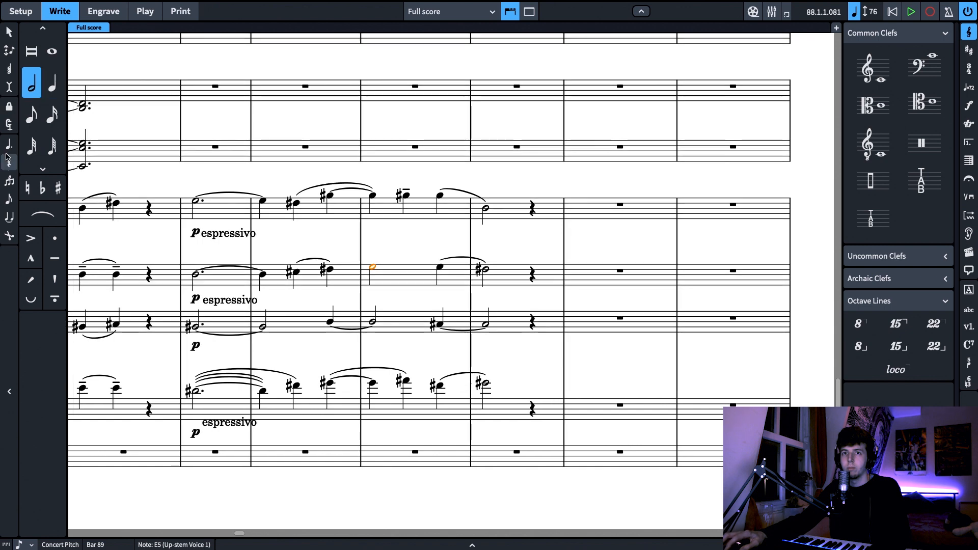
{"action": "left_click", "coordinate": [9, 148]}
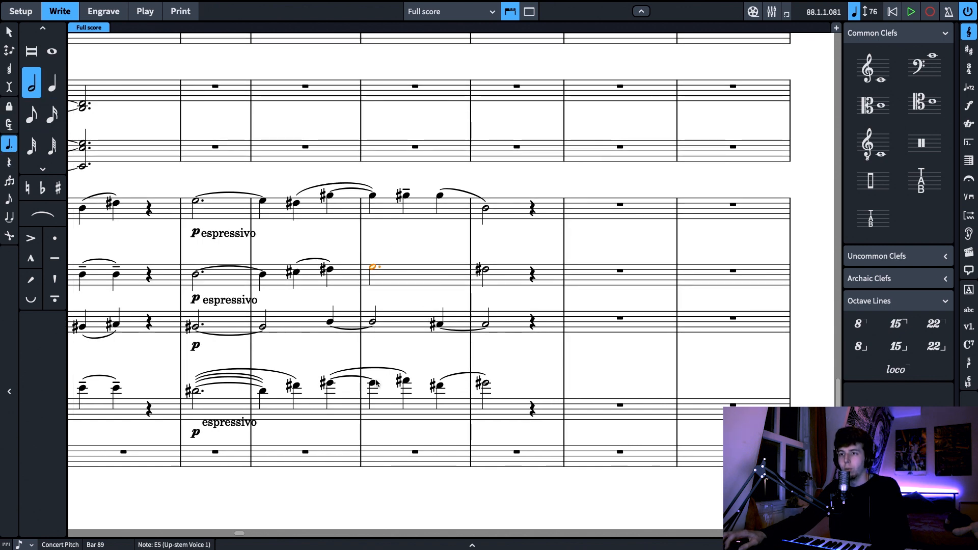
Play back the simplified string passage from the second violins' B in bar 87 to the end of bar 90
{"action": "left_click", "coordinate": [299, 272]}
{"action": "left_click", "coordinate": [323, 271], "text": "shift"}
{"action": "left_click", "coordinate": [253, 249]}
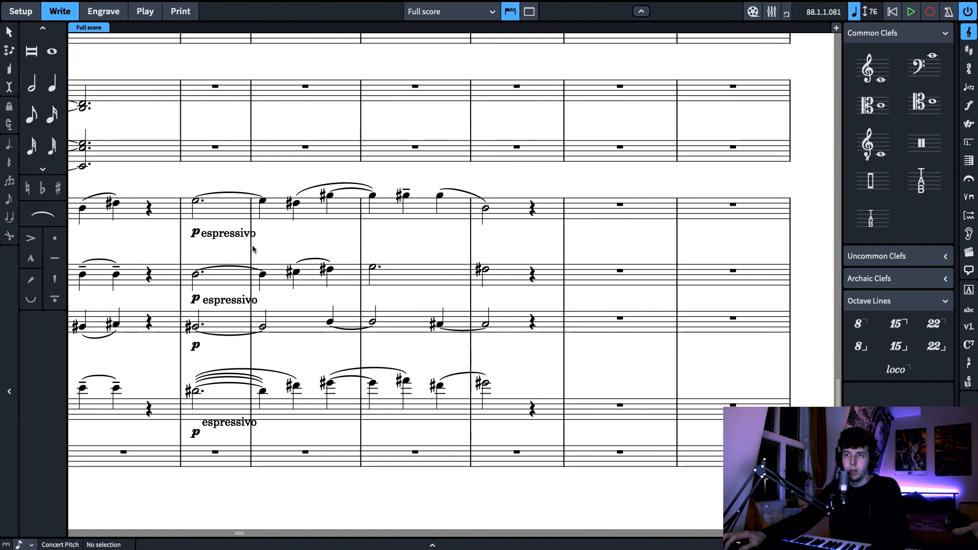
{"action": "left_click", "coordinate": [196, 277]}
{"action": "key", "text": "p"}
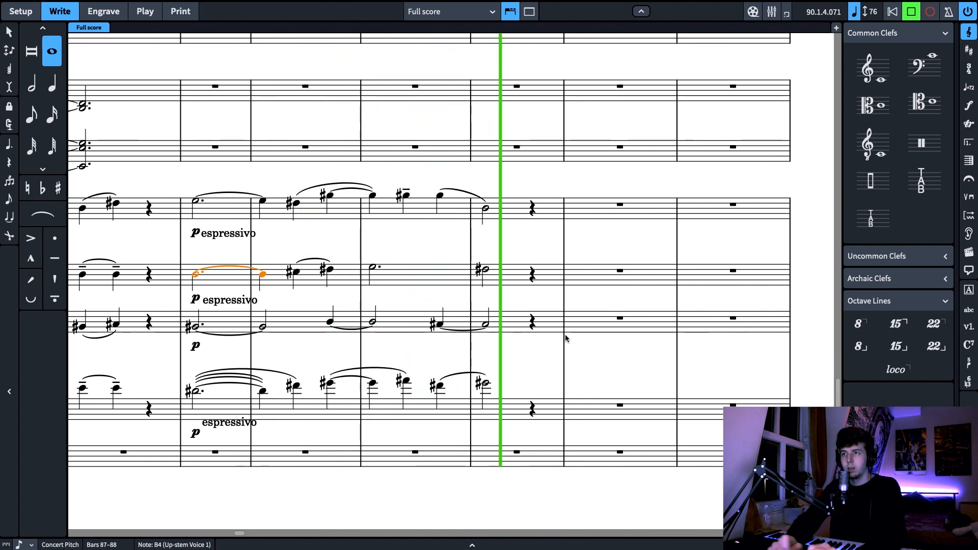
{"action": "key", "text": "space"}
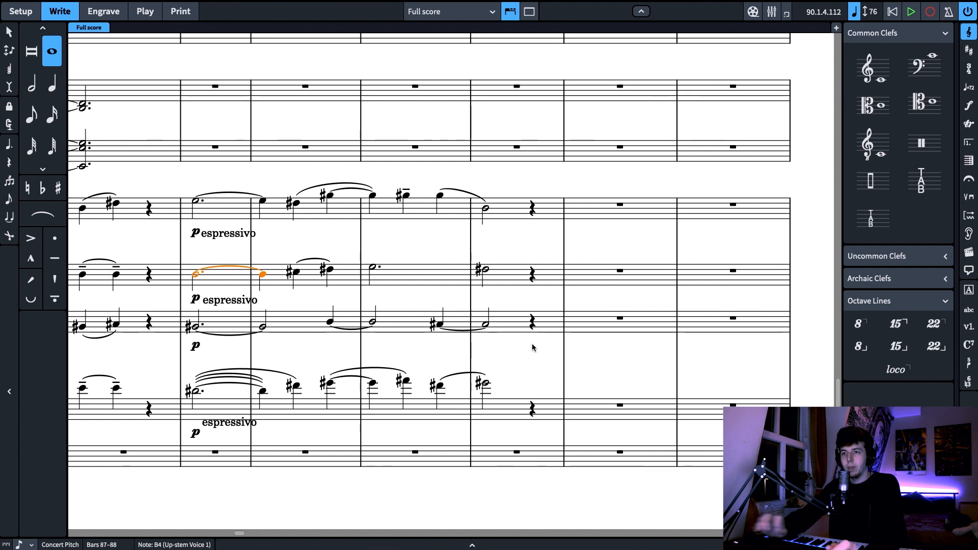
Undo the simplification edits to the second violins in bar 89 and the cellos in bars 87 and 88
{"action": "key", "text": "super+z"}
{"action": "key", "text": "super+z"}
{"action": "key", "text": "super+z"}
{"action": "key", "text": "super+z"}
{"action": "key", "text": "super+z"}
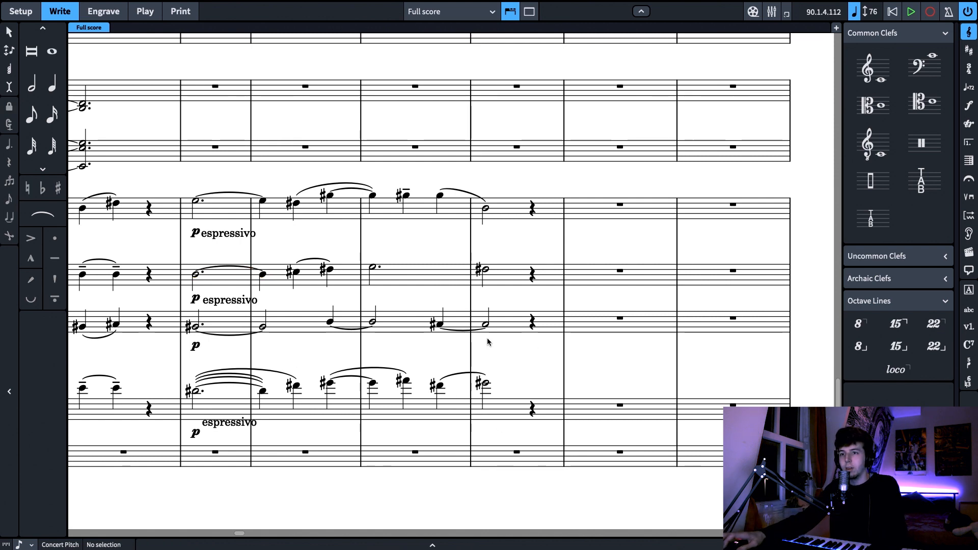
{"action": "key", "text": "super+z"}
{"action": "key", "text": "super+z"}
{"action": "key", "text": "super+z"}
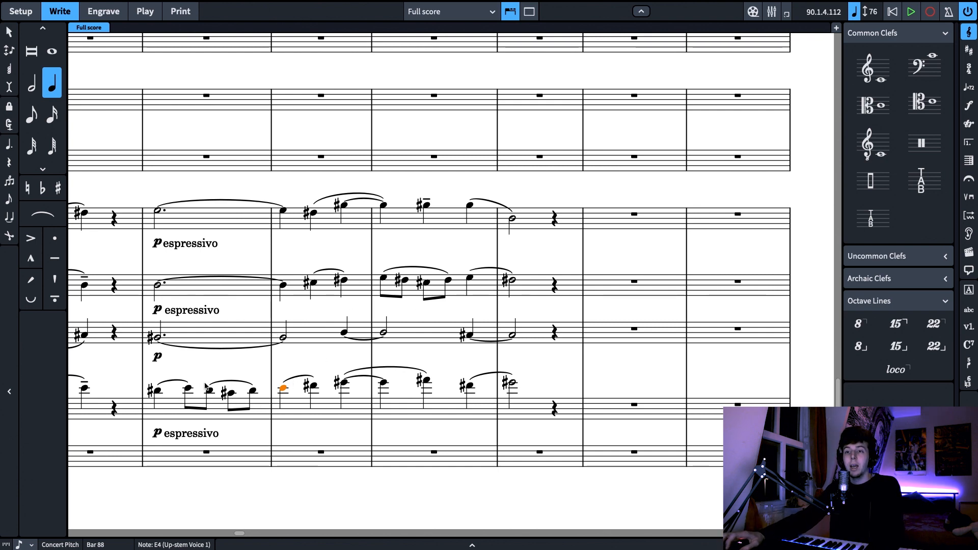
Step through the moving eighth notes of the cellos in bar 87 and the second violins in bar 89
{"action": "left_click", "coordinate": [189, 389]}
{"action": "key", "text": "Right"}
{"action": "key", "text": "Right"}
{"action": "key", "text": "Right"}
{"action": "key", "text": "Right"}
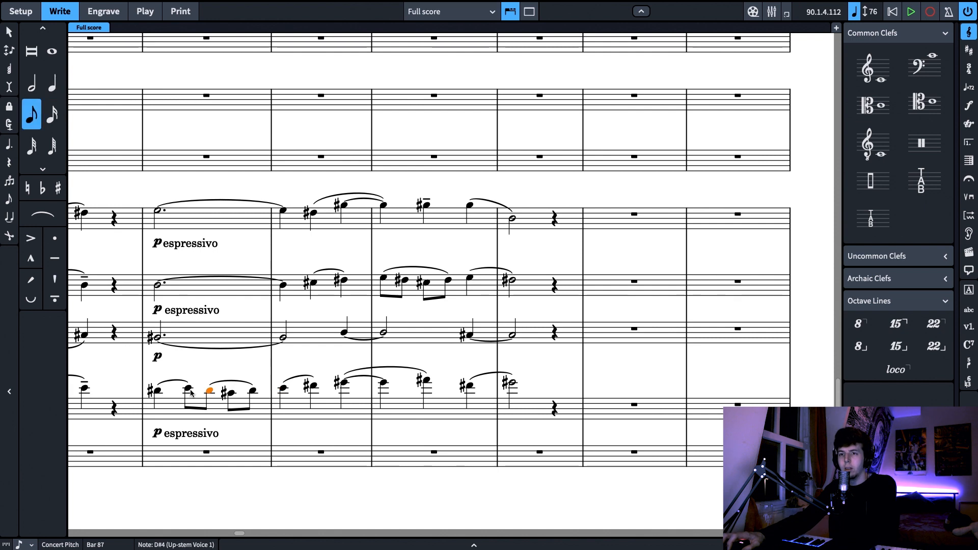
{"action": "left_click", "coordinate": [382, 279]}
{"action": "key", "text": "Right"}
{"action": "key", "text": "Right"}
{"action": "key", "text": "Right"}
{"action": "key", "text": "Right"}
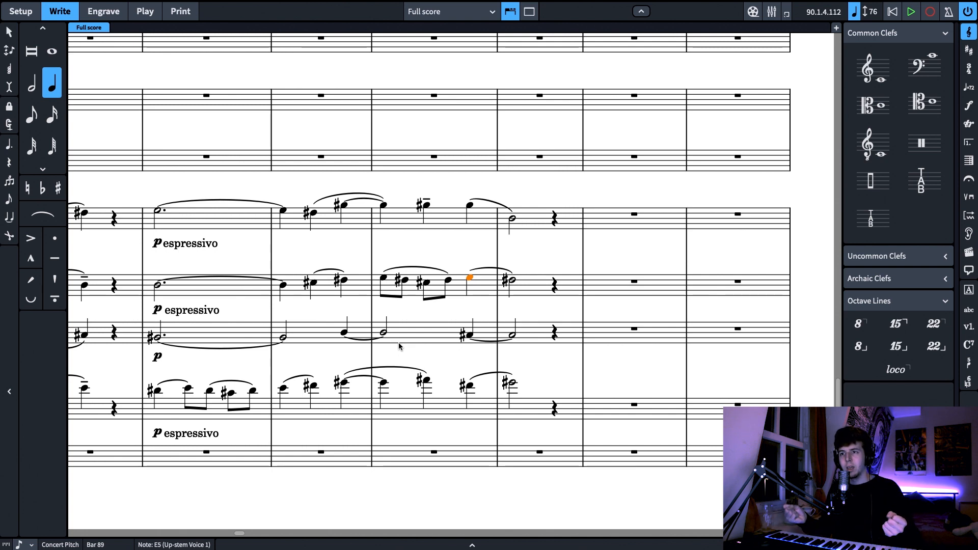
Play back the original string passage from the cellos' opening D# in bar 87 into bar 90
{"action": "left_click", "coordinate": [158, 392]}
{"action": "key", "text": "space"}
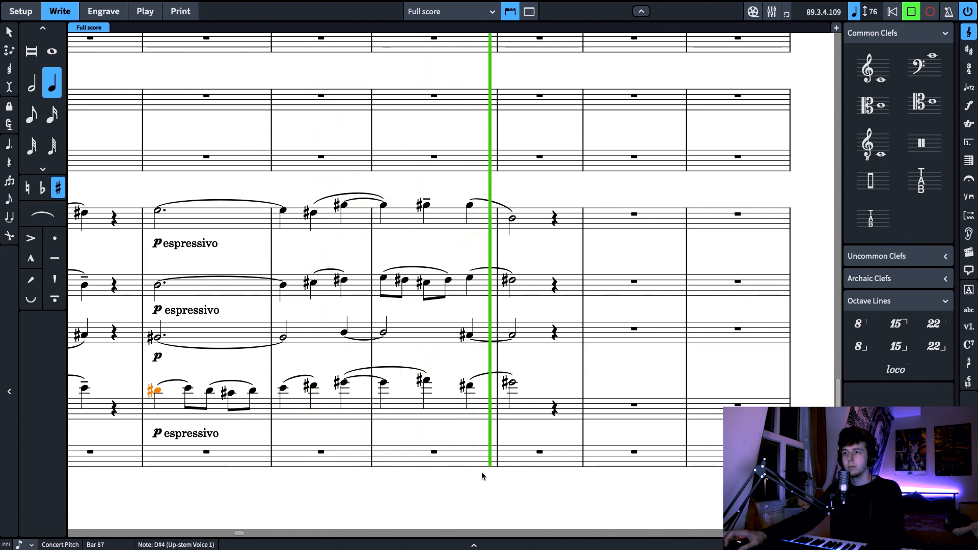
{"action": "key", "text": "space"}
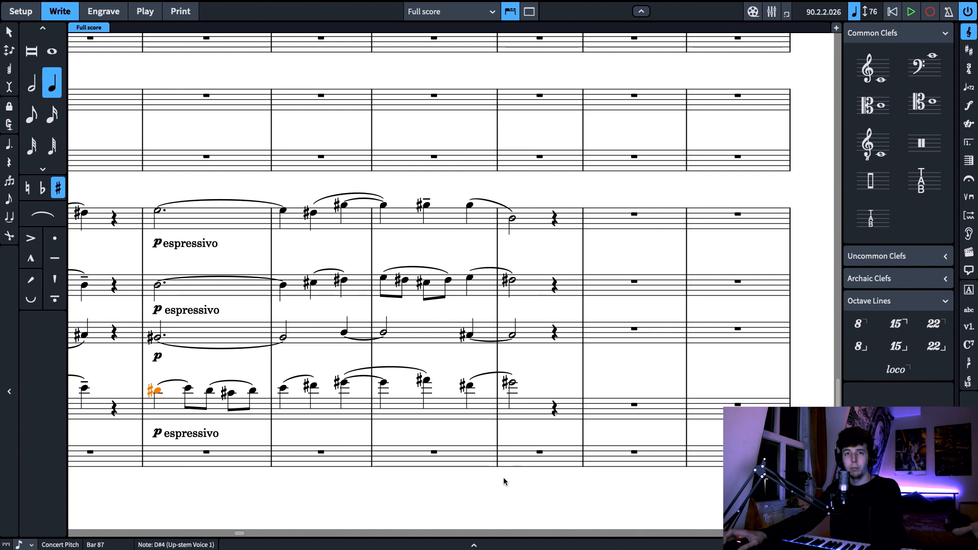
Select the violas' notes in bars 88 and 89 one after another to audition their line, and clear the selection
{"action": "scroll", "coordinate": [511, 483], "scroll_direction": "down", "scroll_amount": 3}
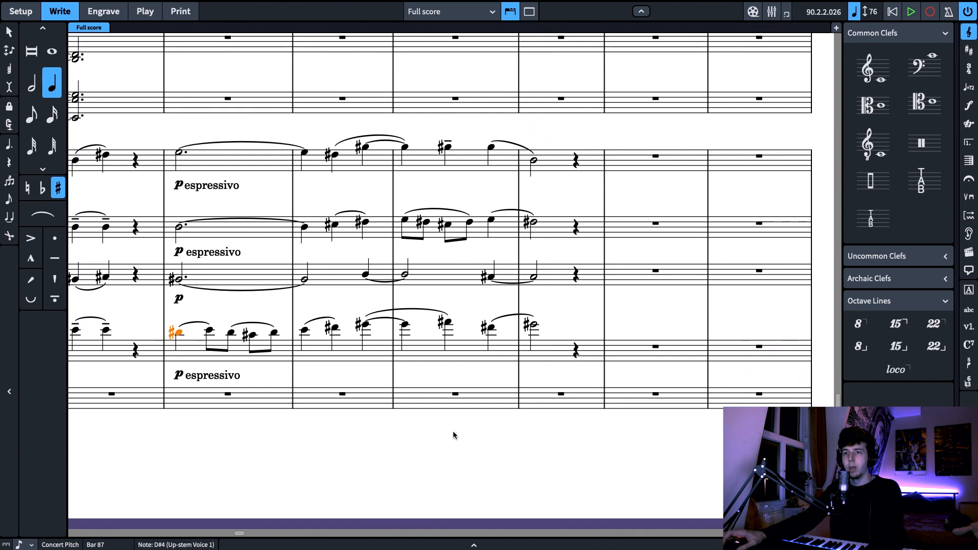
{"action": "key", "text": "Escape"}
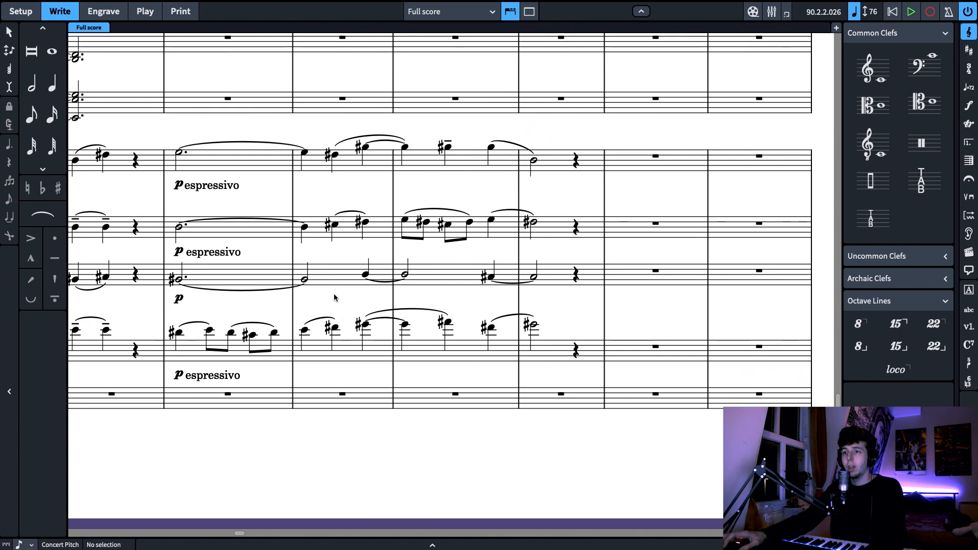
{"action": "left_click", "coordinate": [305, 279]}
{"action": "left_click", "coordinate": [366, 275]}
{"action": "left_click", "coordinate": [491, 277]}
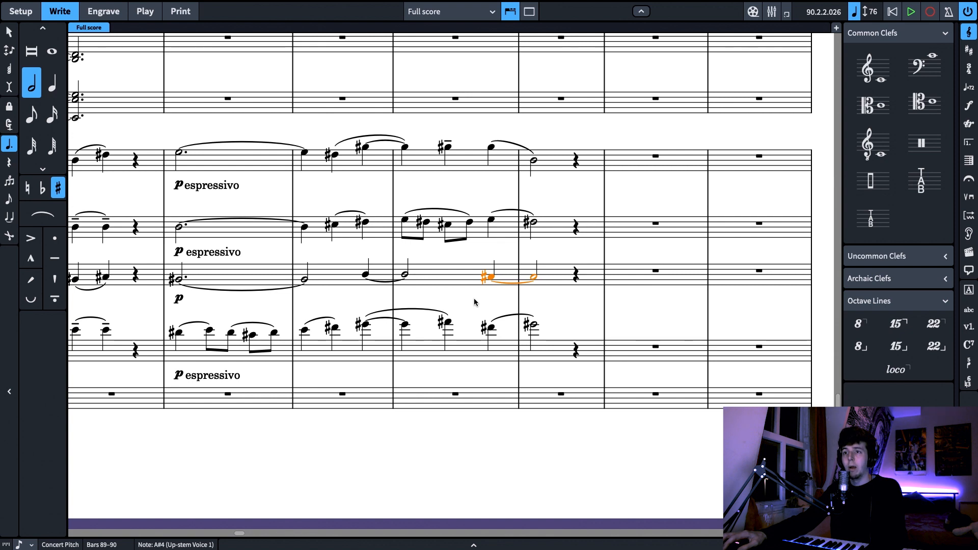
{"action": "key", "text": "Escape"}
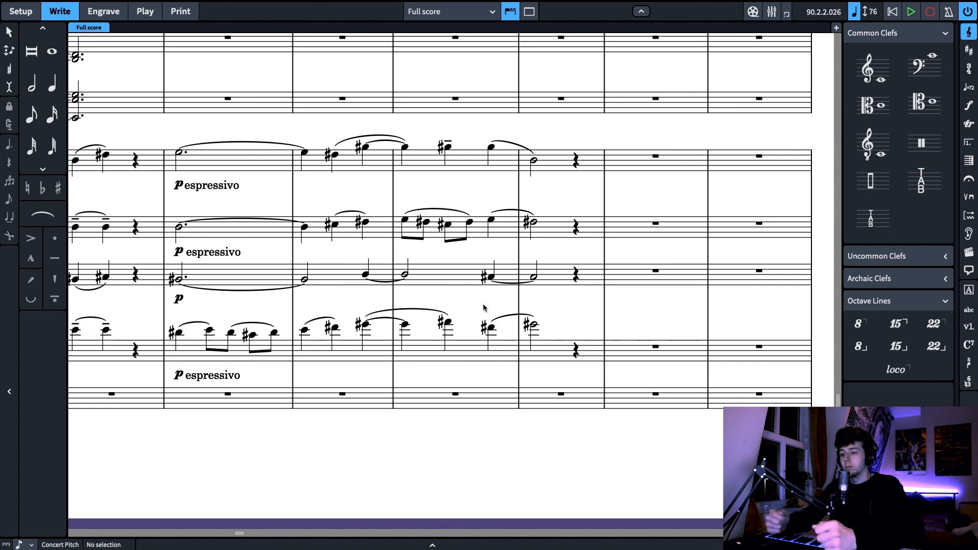
Play back the score from the flutes' first chord in bar 91 to bar 95, following the strings from bar 93
{"action": "left_click_drag", "start_coordinate": [484, 307], "coordinate": [463, 307]}
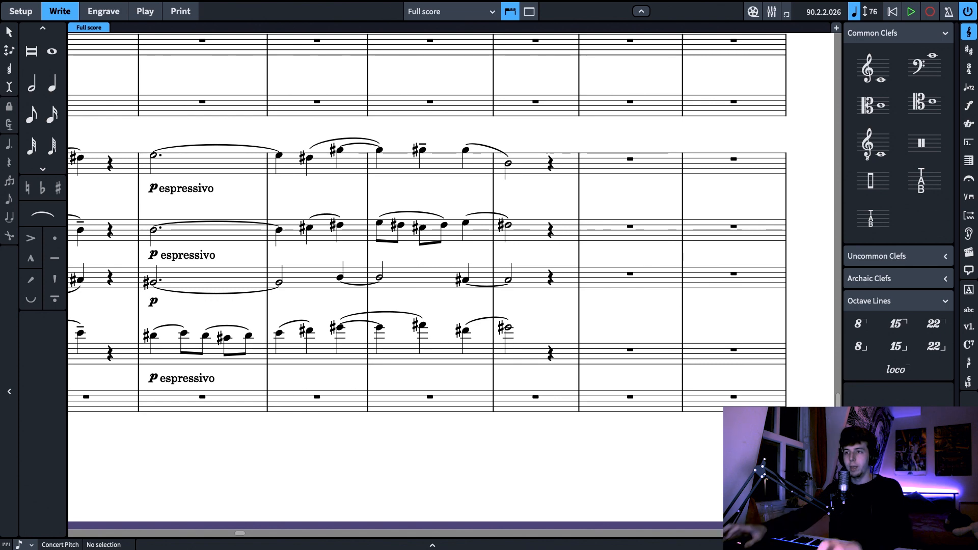
{"action": "key", "text": "ctrl+minus"}
{"action": "scroll", "coordinate": [593, 447], "scroll_direction": "right", "scroll_amount": 9}
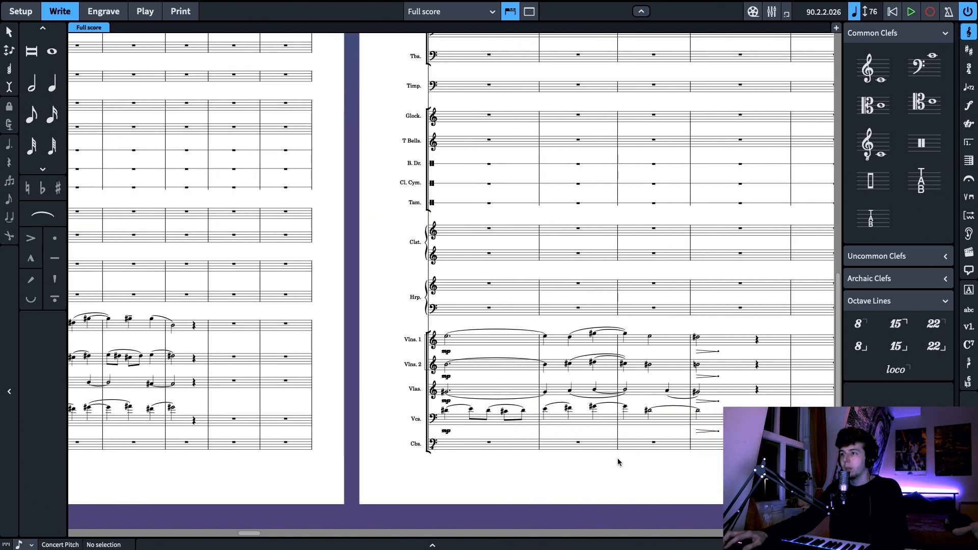
{"action": "key", "text": "z"}
{"action": "scroll", "coordinate": [600, 450], "scroll_direction": "down", "scroll_amount": 2}
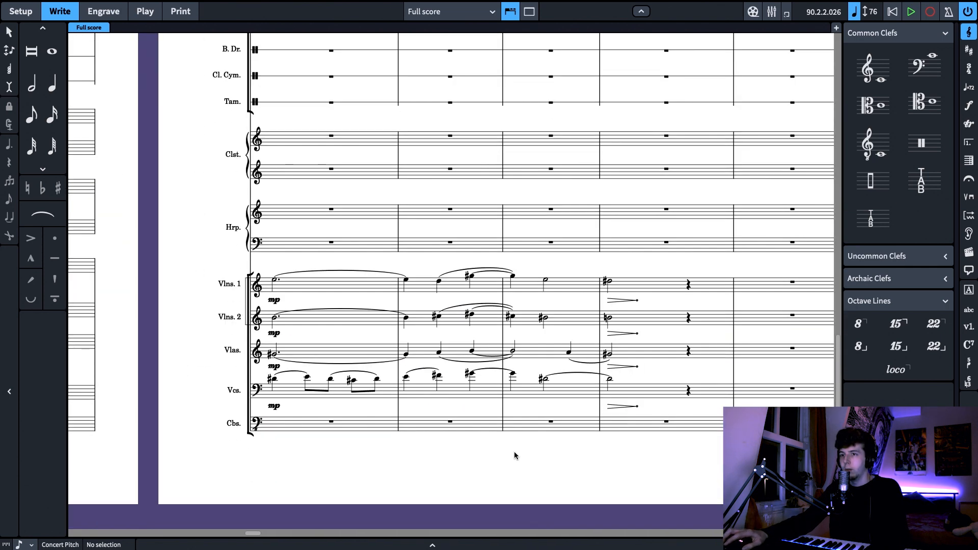
{"action": "scroll", "coordinate": [529, 461], "scroll_direction": "left", "scroll_amount": 5}
{"action": "scroll", "coordinate": [418, 375], "scroll_direction": "up", "scroll_amount": 8}
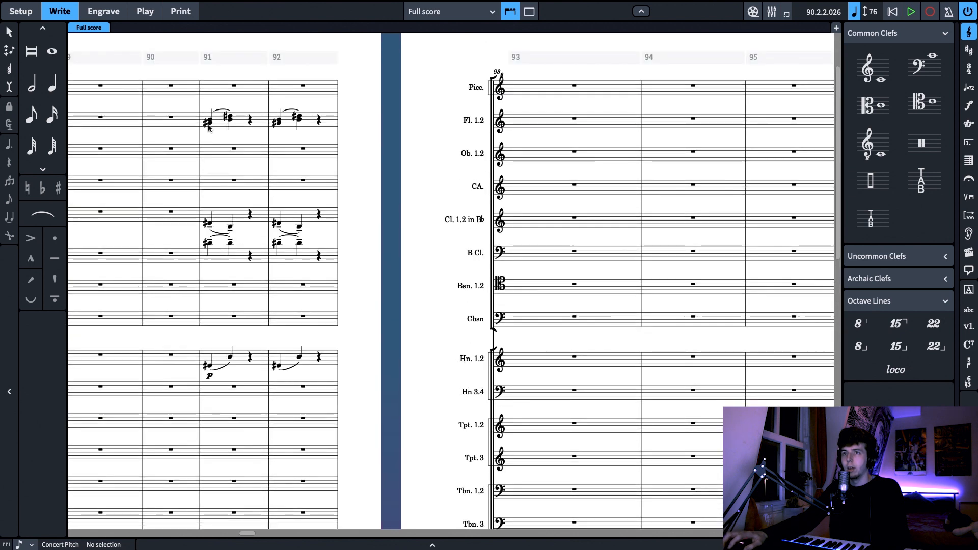
{"action": "left_click", "coordinate": [208, 126]}
{"action": "key", "text": "space"}
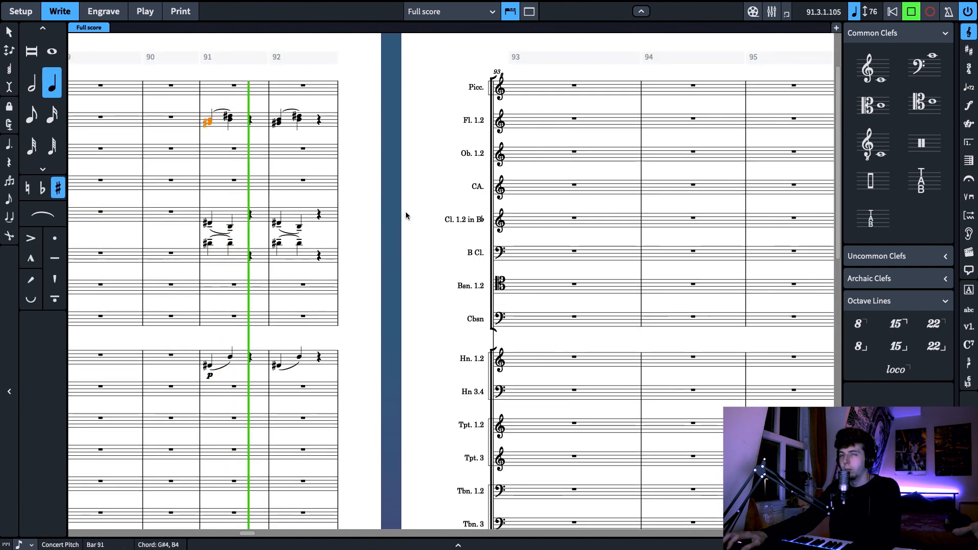
{"action": "scroll", "coordinate": [409, 254], "scroll_direction": "down", "scroll_amount": 13}
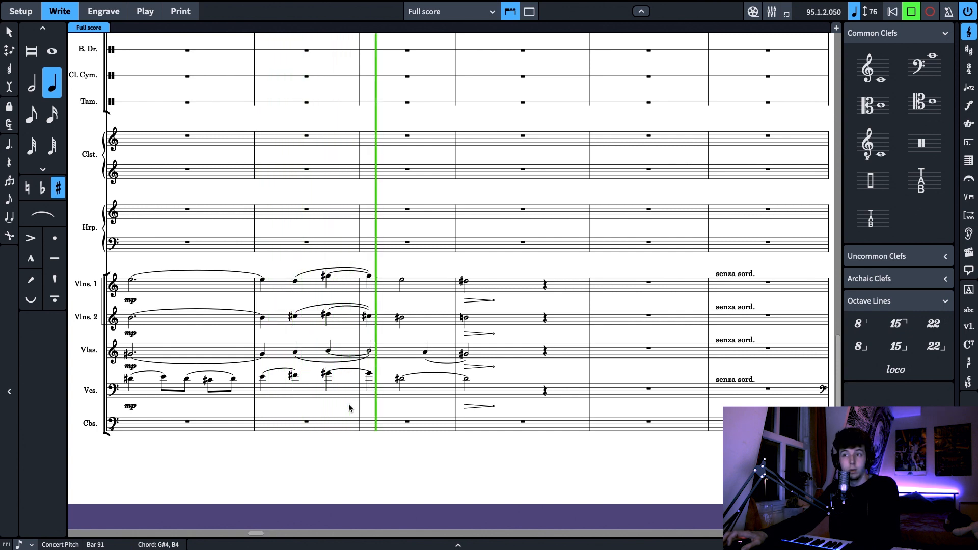
{"action": "key", "text": "space"}
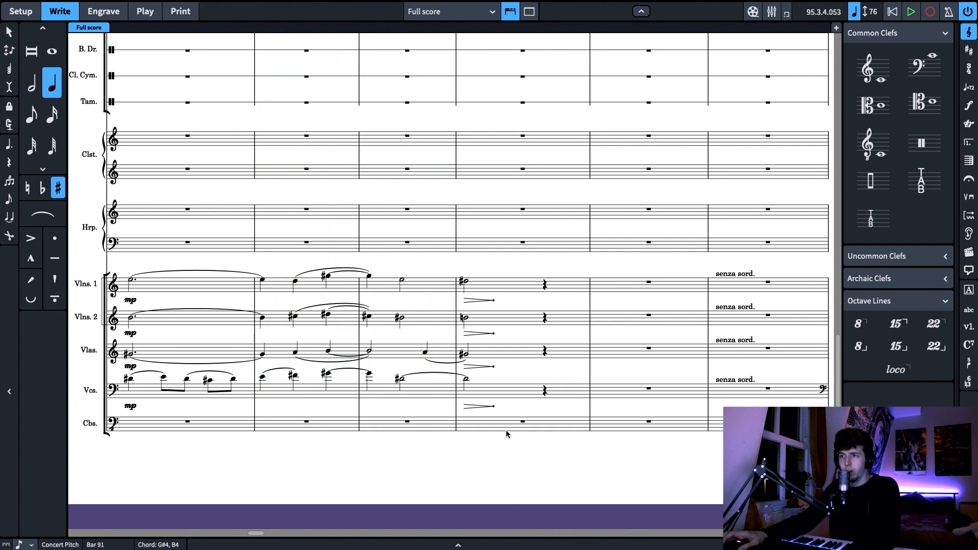
Examine the string phrase ending around bar 96 and the woodwind entry in bars 96 to 98
{"action": "left_click_drag", "start_coordinate": [635, 427], "coordinate": [360, 429]}
{"action": "left_click_drag", "start_coordinate": [242, 390], "coordinate": [240, 418]}
{"action": "left_click_drag", "start_coordinate": [239, 462], "coordinate": [478, 438]}
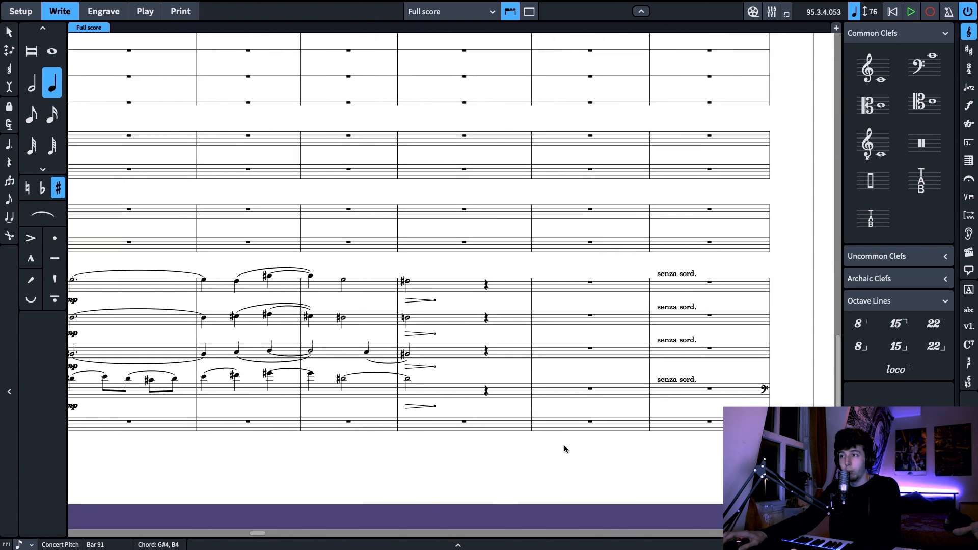
{"action": "left_click_drag", "start_coordinate": [564, 445], "coordinate": [366, 433]}
{"action": "scroll", "coordinate": [348, 438], "scroll_direction": "up", "scroll_amount": 10}
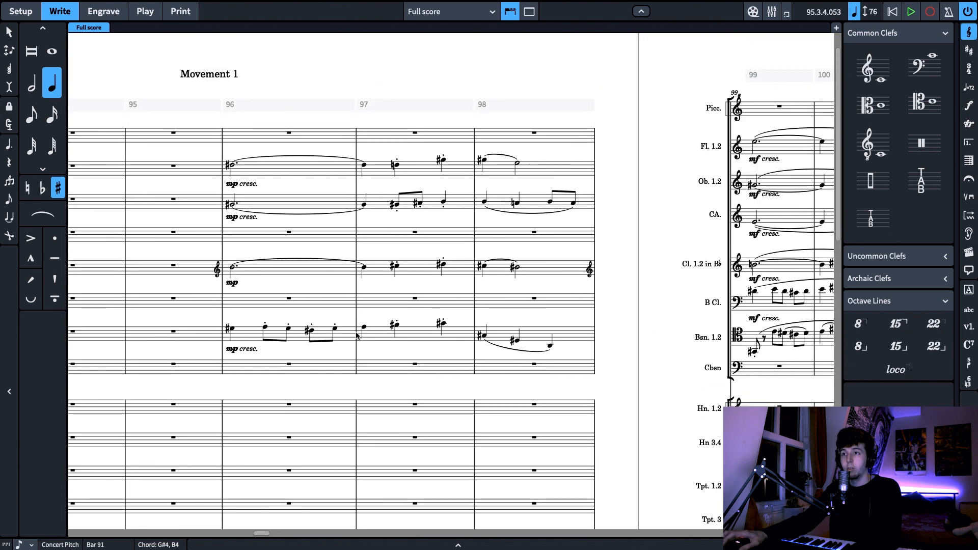
{"action": "scroll", "coordinate": [336, 390], "scroll_direction": "down", "scroll_amount": 4}
{"action": "scroll", "coordinate": [336, 390], "scroll_direction": "up", "scroll_amount": 5}
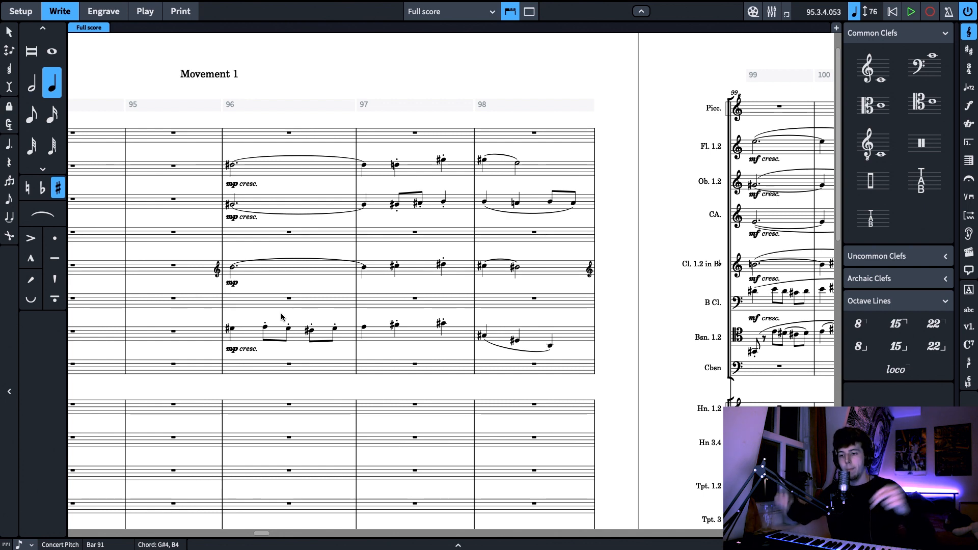
Play back from the bassoons' D# in bar 96 through the full-orchestra build-up, stopping in bar 106
{"action": "left_click", "coordinate": [236, 330]}
{"action": "key", "text": "p"}
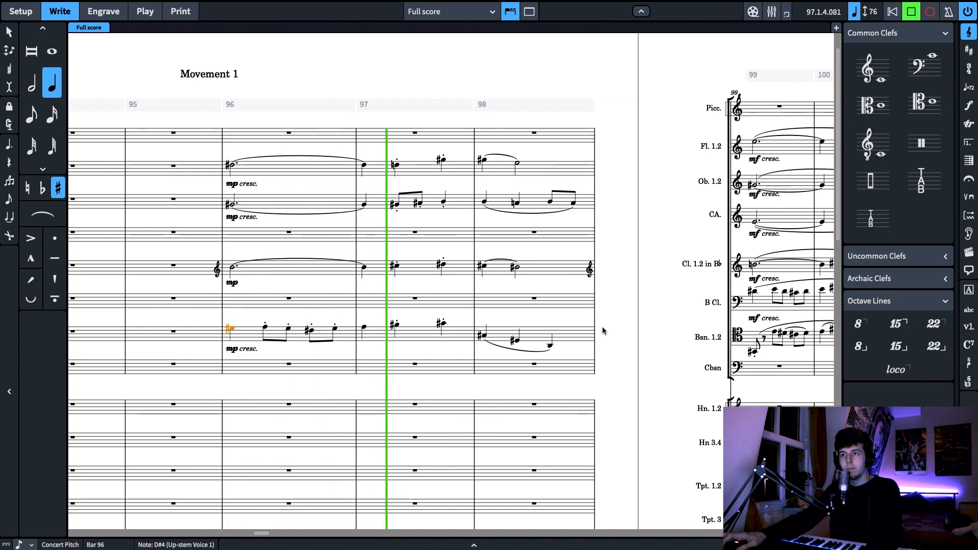
{"action": "left_click_drag", "start_coordinate": [633, 331], "coordinate": [401, 232]}
{"action": "key", "text": "x"}
{"action": "key", "text": "x"}
{"action": "key", "text": "x"}
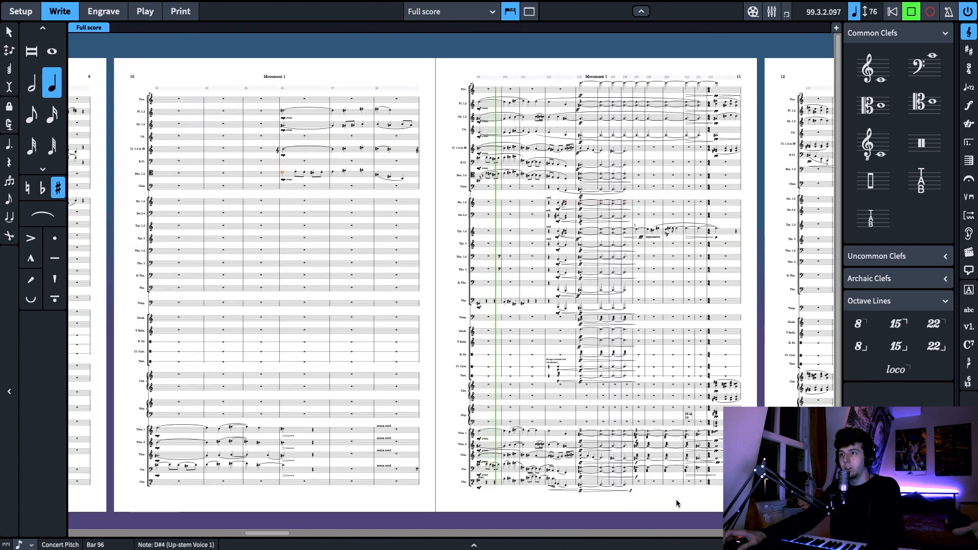
{"action": "key", "text": "z"}
{"action": "scroll", "coordinate": [750, 404], "scroll_direction": "down", "scroll_amount": 2}
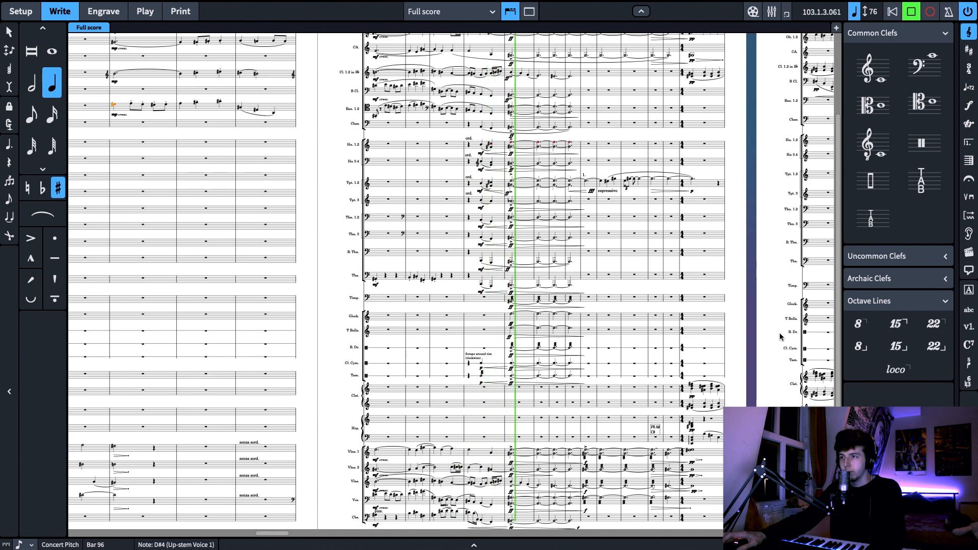
{"action": "left_click_drag", "start_coordinate": [773, 328], "coordinate": [595, 312]}
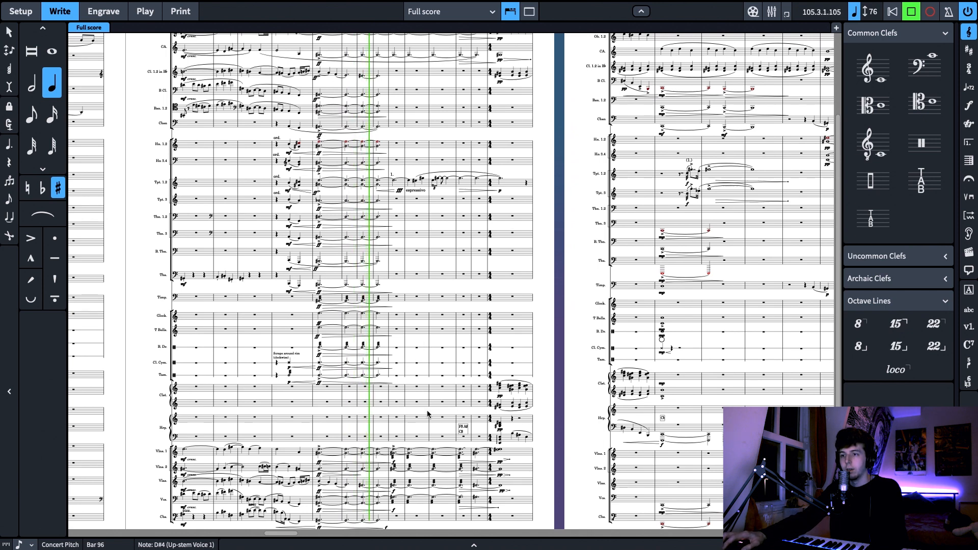
{"action": "key", "text": "space"}
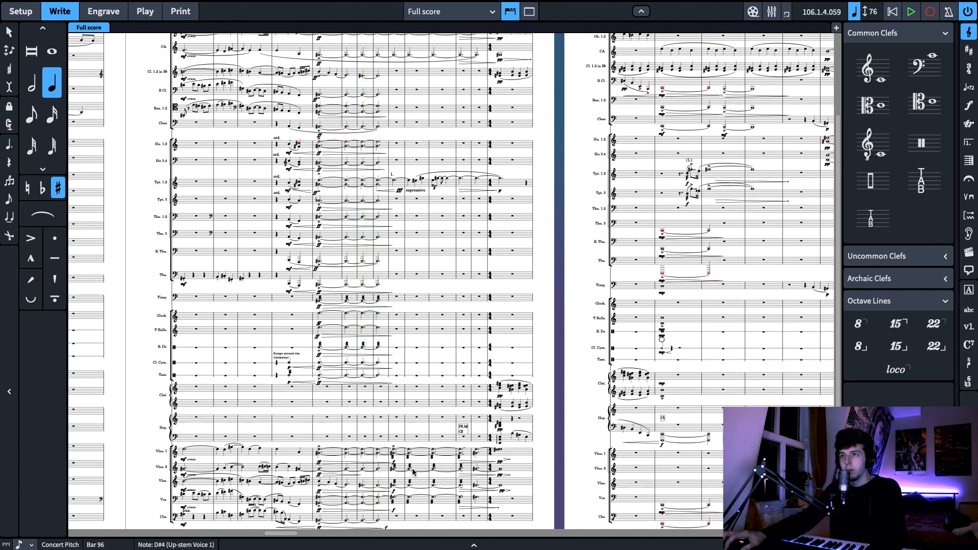
Review pages 9 to 11, comparing the string phrases at bars 87 and 93 with the woodwind entry at bar 96 and the build-up from bar 99
{"action": "left_click_drag", "start_coordinate": [565, 399], "coordinate": [774, 347]}
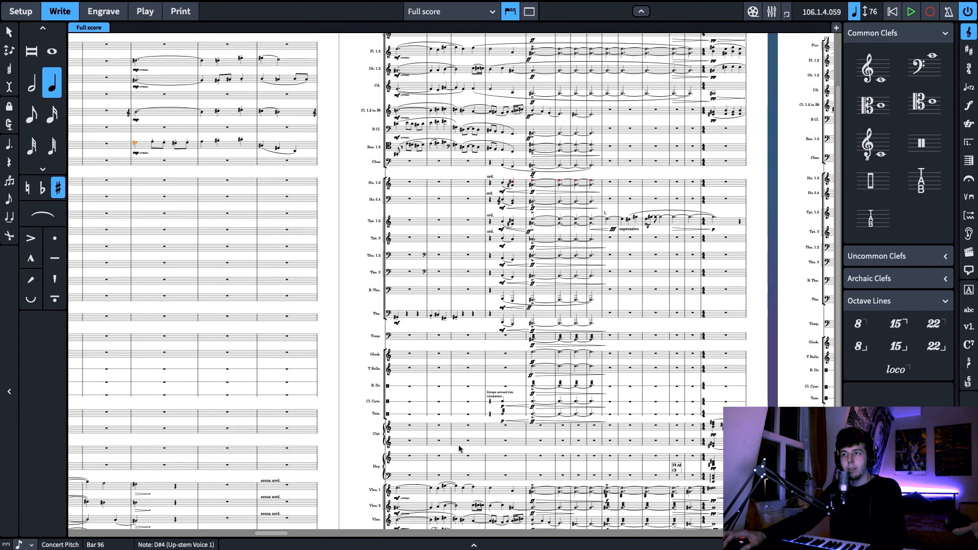
{"action": "scroll", "coordinate": [458, 444], "scroll_direction": "up", "scroll_amount": 3}
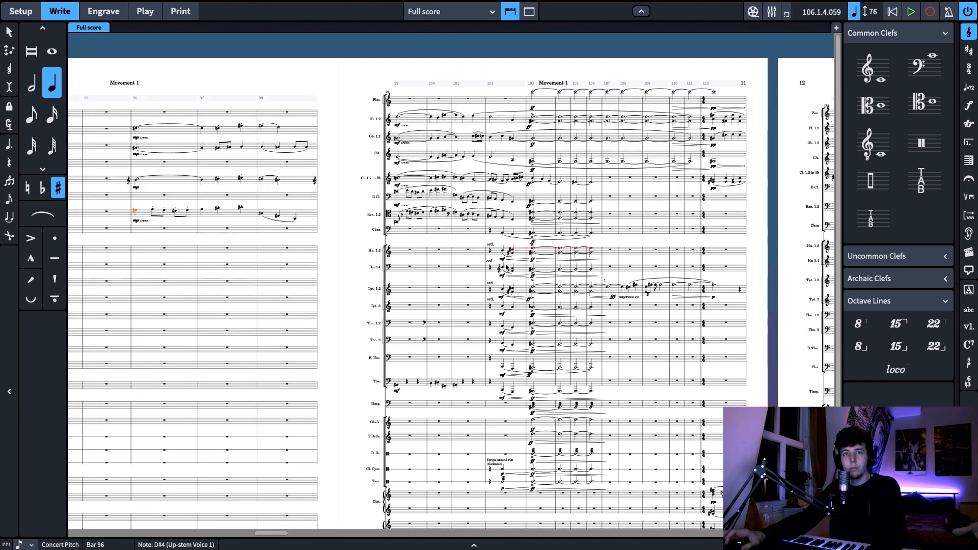
{"action": "left_click_drag", "start_coordinate": [343, 246], "coordinate": [602, 166]}
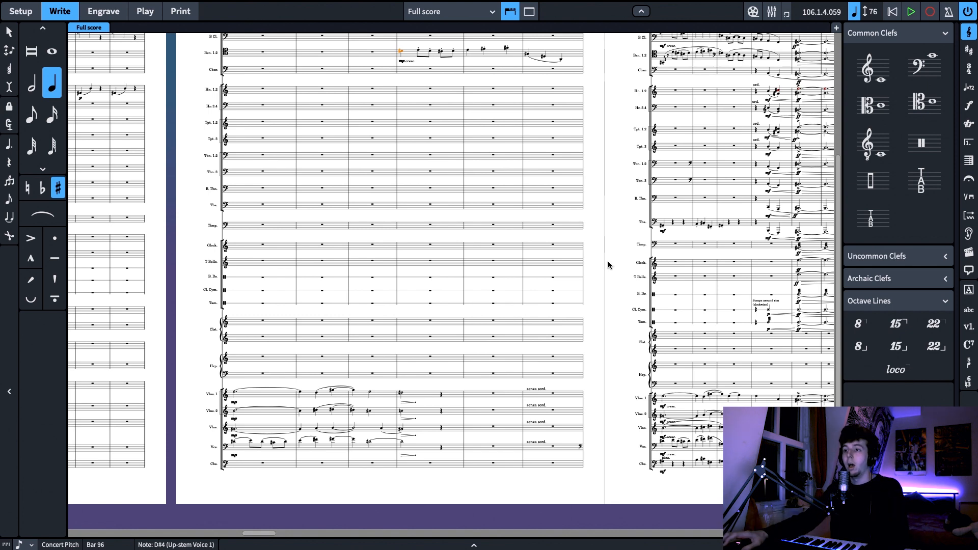
{"action": "scroll", "coordinate": [607, 261], "scroll_direction": "left", "scroll_amount": 3}
{"action": "scroll", "coordinate": [377, 380], "scroll_direction": "left", "scroll_amount": 1}
{"action": "scroll", "coordinate": [395, 373], "scroll_direction": "right", "scroll_amount": 2}
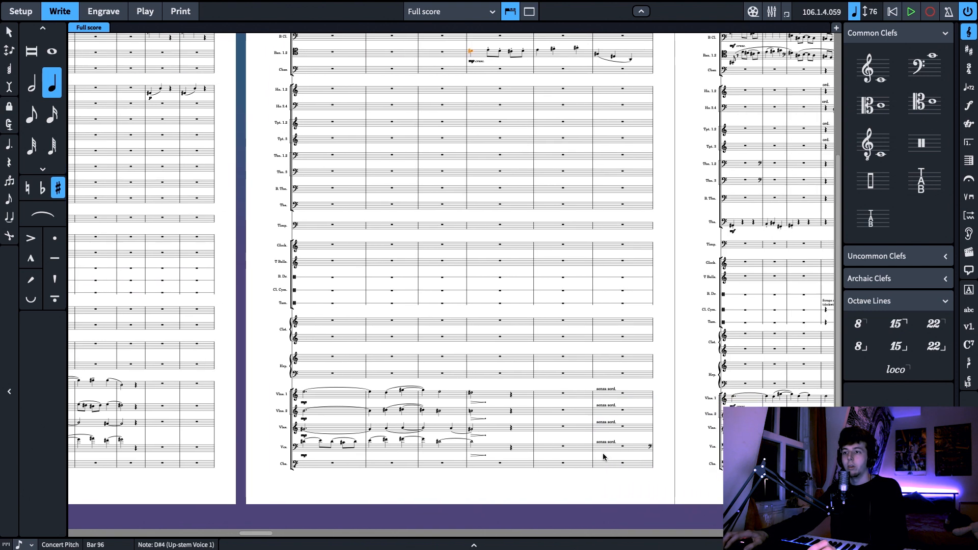
{"action": "scroll", "coordinate": [550, 478], "scroll_direction": "right", "scroll_amount": 1}
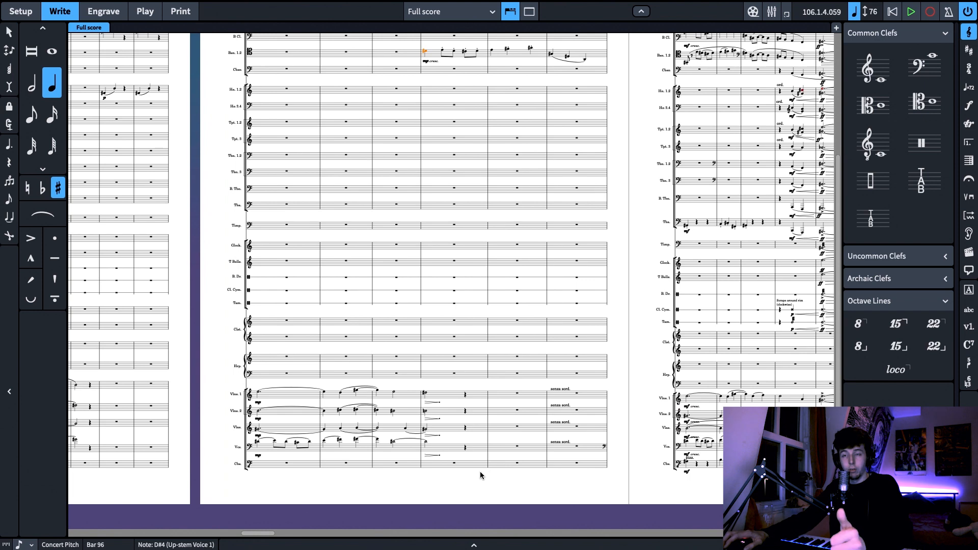
{"action": "scroll", "coordinate": [481, 479], "scroll_direction": "left", "scroll_amount": 4}
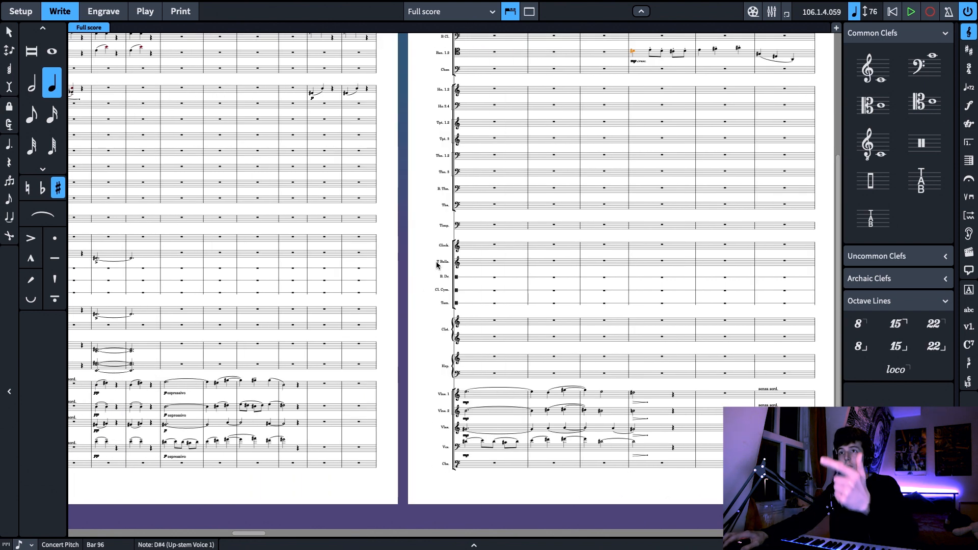
{"action": "left_click_drag", "start_coordinate": [436, 262], "coordinate": [433, 267]}
{"action": "key", "text": "Escape"}
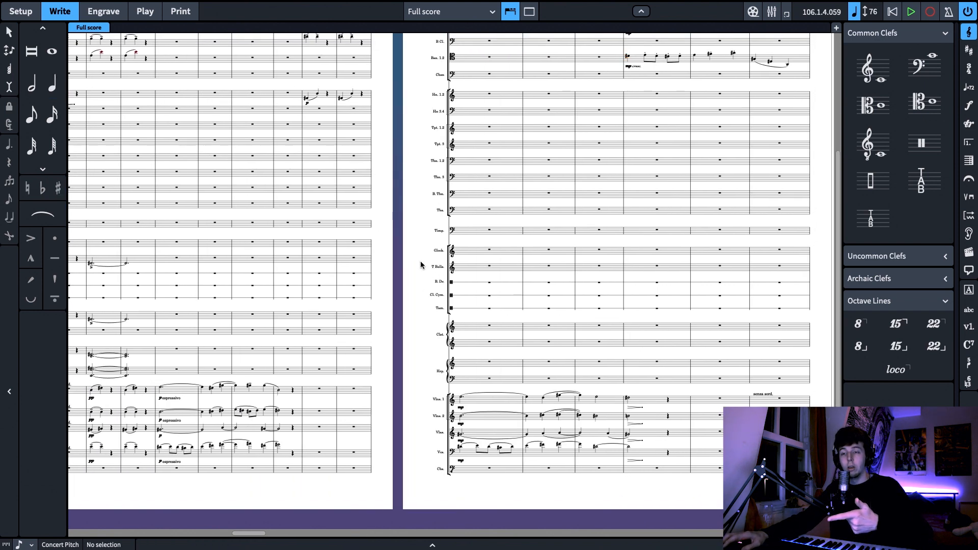
{"action": "left_click_drag", "start_coordinate": [419, 257], "coordinate": [475, 251]}
{"action": "scroll", "coordinate": [384, 300], "scroll_direction": "right", "scroll_amount": 6}
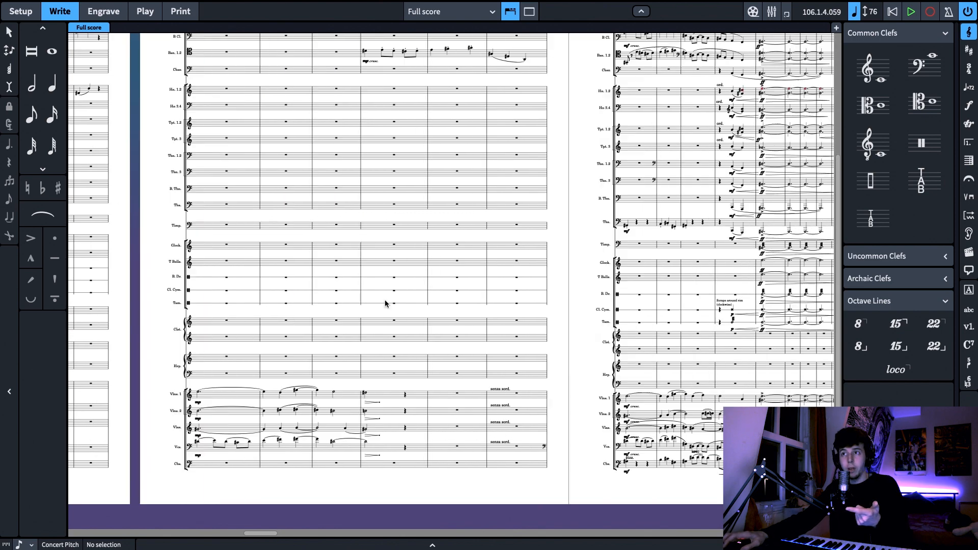
{"action": "scroll", "coordinate": [574, 363], "scroll_direction": "right", "scroll_amount": 5}
{"action": "scroll", "coordinate": [346, 325], "scroll_direction": "right", "scroll_amount": 15}
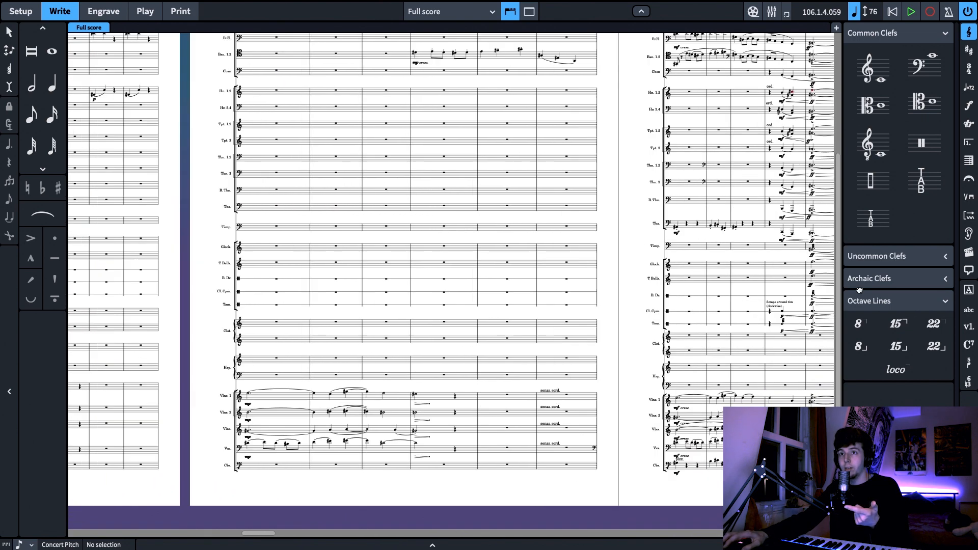
{"action": "scroll", "coordinate": [326, 452], "scroll_direction": "up", "scroll_amount": 1}
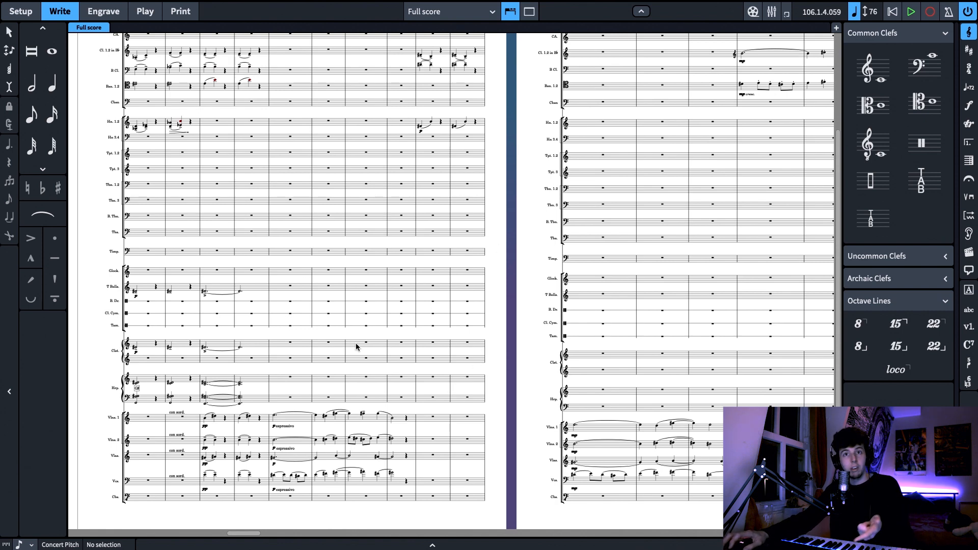
Copy the first violins' espressivo phrase from bars 87 to 90 into the flute staff starting at bar 87
{"action": "left_click", "coordinate": [274, 416]}
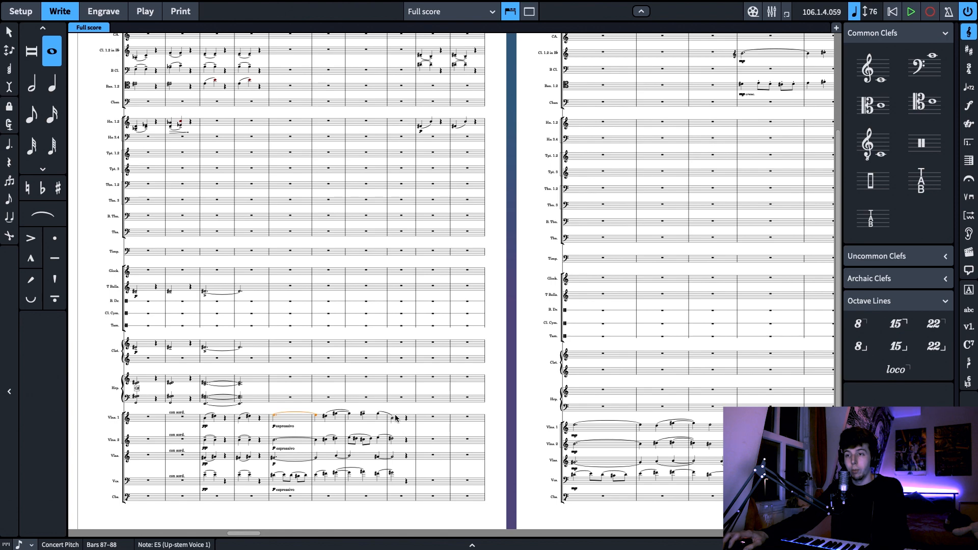
{"action": "left_click", "coordinate": [392, 418], "text": "shift"}
{"action": "scroll", "coordinate": [386, 282], "scroll_direction": "up", "scroll_amount": 4}
{"action": "left_click", "coordinate": [289, 120]}
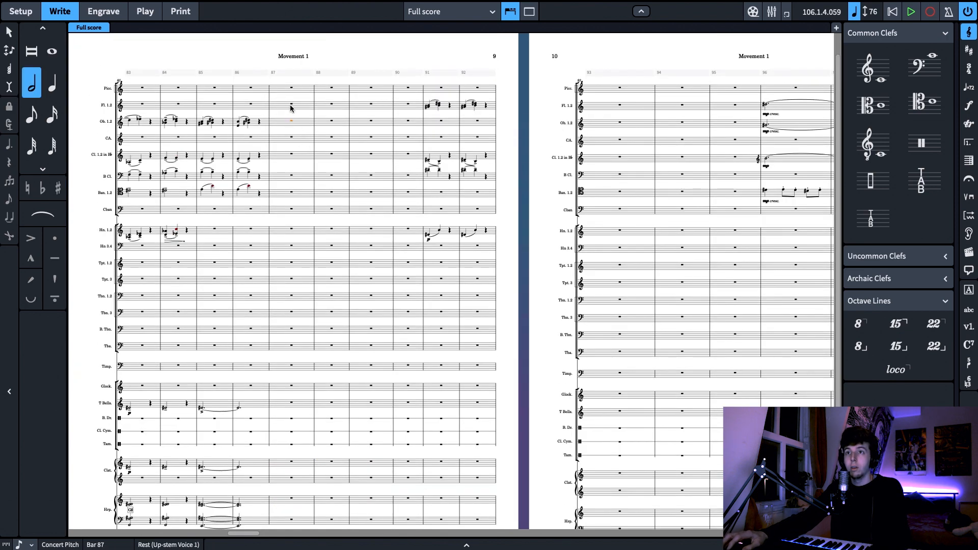
{"action": "key", "text": "ctrl+v"}
Copy the second violins' espressivo phrase from bars 87 to 90 into the oboe staff starting at bar 87
{"action": "scroll", "coordinate": [309, 302], "scroll_direction": "down", "scroll_amount": 3}
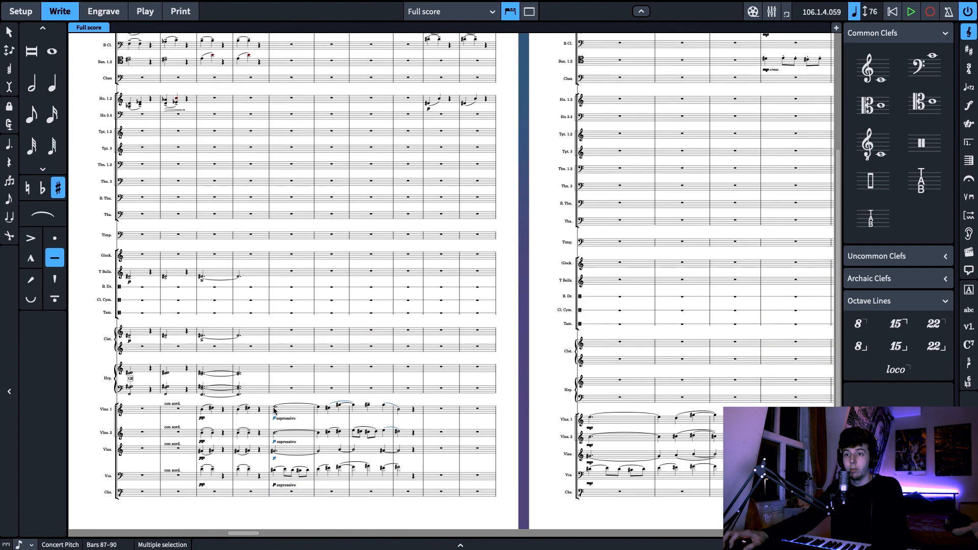
{"action": "left_click", "coordinate": [275, 433]}
{"action": "left_click", "coordinate": [400, 435], "text": "shift"}
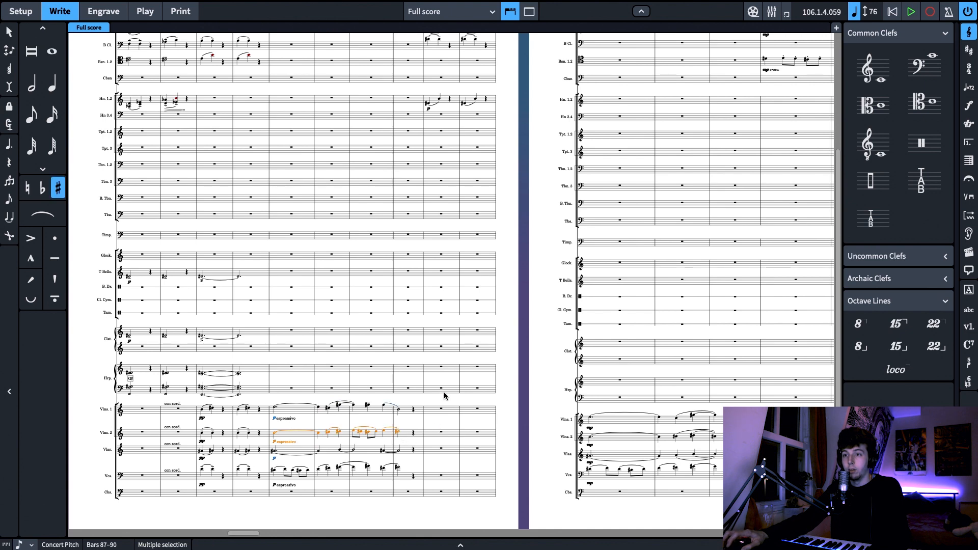
{"action": "scroll", "coordinate": [358, 183], "scroll_direction": "up", "scroll_amount": 3}
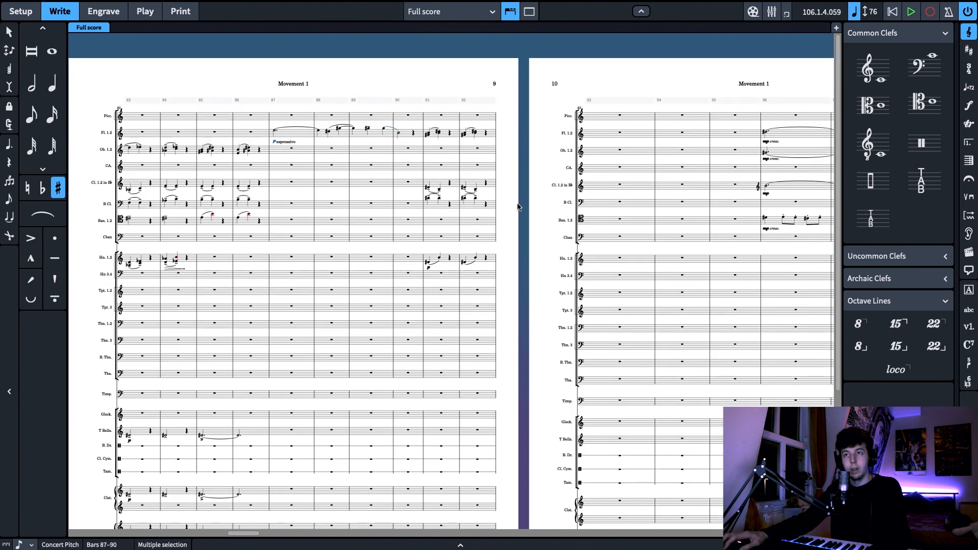
{"action": "scroll", "coordinate": [496, 201], "scroll_direction": "right", "scroll_amount": 1}
{"action": "scroll", "coordinate": [492, 196], "scroll_direction": "down", "scroll_amount": 1}
{"action": "left_click", "coordinate": [495, 192]}
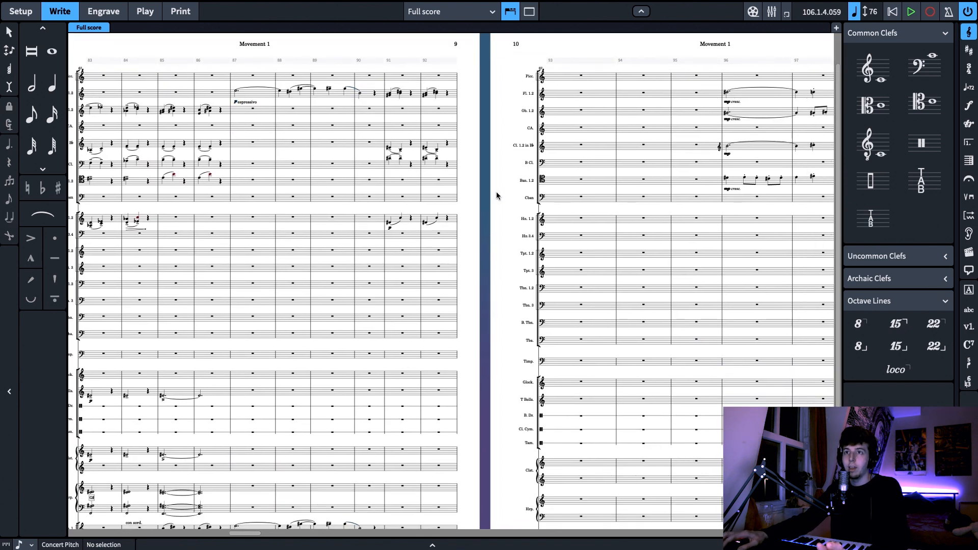
{"action": "scroll", "coordinate": [496, 192], "scroll_direction": "right", "scroll_amount": 7}
{"action": "scroll", "coordinate": [463, 185], "scroll_direction": "down", "scroll_amount": 1}
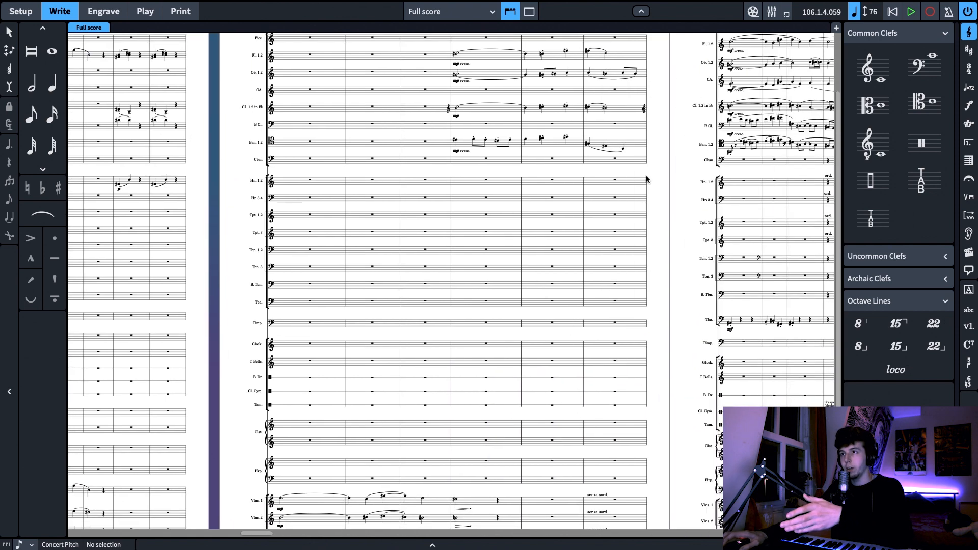
{"action": "scroll", "coordinate": [659, 179], "scroll_direction": "left", "scroll_amount": 6}
{"action": "scroll", "coordinate": [474, 176], "scroll_direction": "left", "scroll_amount": 5}
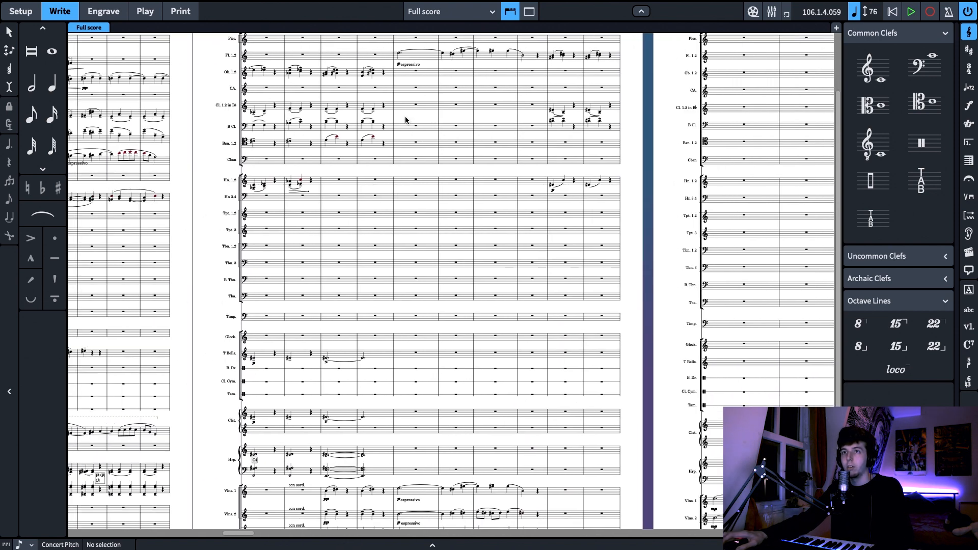
{"action": "scroll", "coordinate": [419, 163], "scroll_direction": "up", "scroll_amount": 2}
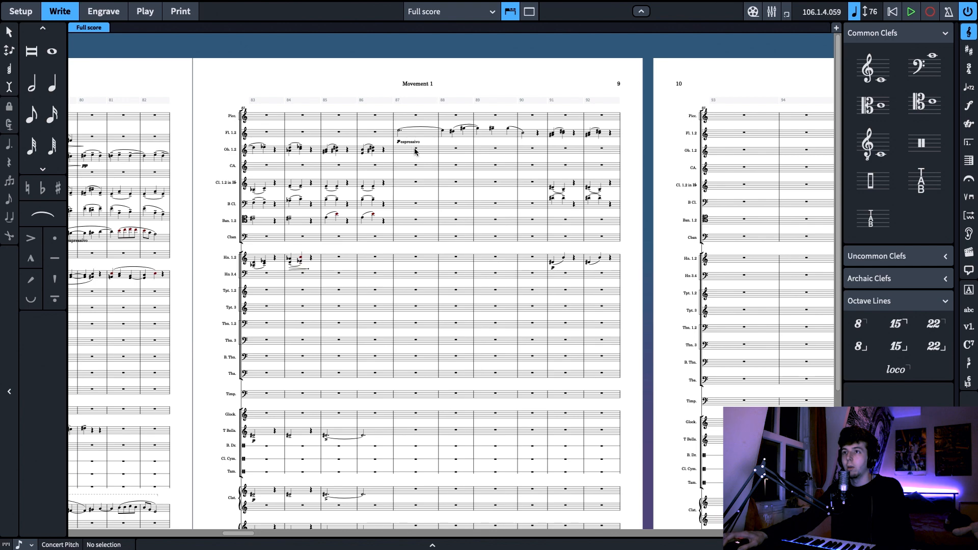
{"action": "left_click", "coordinate": [415, 151]}
{"action": "key", "text": "ctrl+v"}
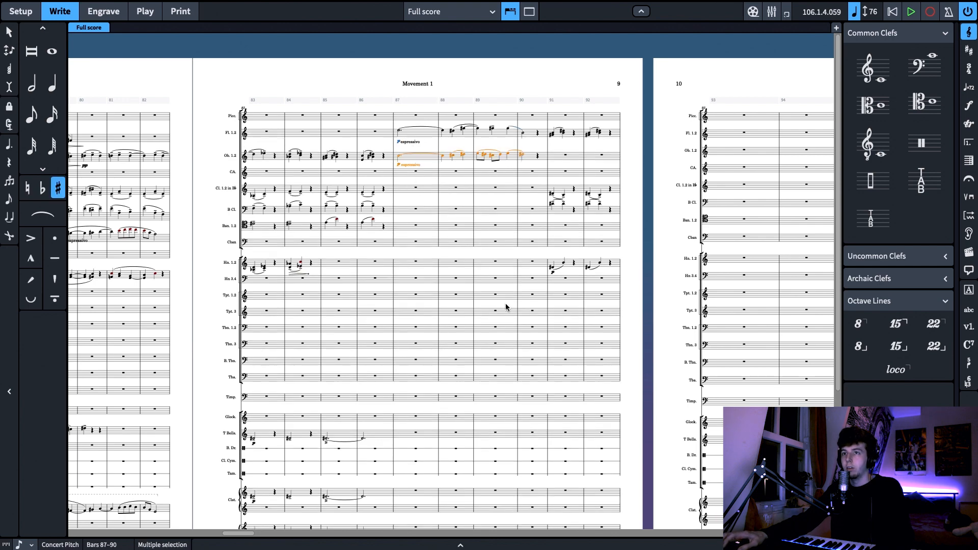
Copy the violas' phrase from bars 87 to 90 into the clarinet 1.2 staff starting at bar 87
{"action": "scroll", "coordinate": [506, 307], "scroll_direction": "down", "scroll_amount": 5}
{"action": "left_click", "coordinate": [399, 422]}
{"action": "left_click", "coordinate": [523, 419], "text": "shift"}
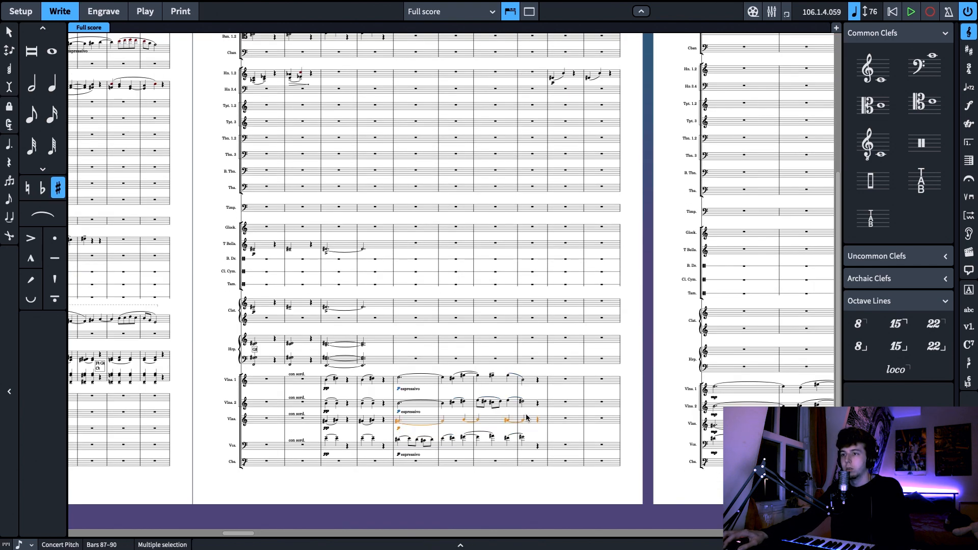
{"action": "scroll", "coordinate": [519, 294], "scroll_direction": "up", "scroll_amount": 5}
{"action": "left_click", "coordinate": [413, 189]}
{"action": "key", "text": "ctrl+v"}
Copy the cellos' moving line from bars 87 to 90 into the bassoon staff starting at bar 87
{"action": "scroll", "coordinate": [494, 284], "scroll_direction": "down", "scroll_amount": 5}
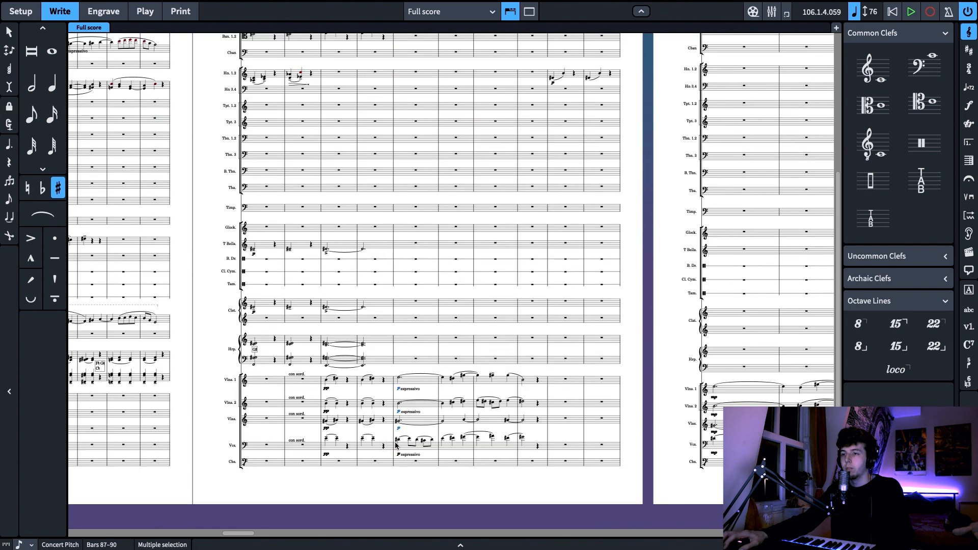
{"action": "left_click", "coordinate": [397, 440]}
{"action": "left_click", "coordinate": [523, 437], "text": "shift"}
{"action": "scroll", "coordinate": [492, 291], "scroll_direction": "up", "scroll_amount": 5}
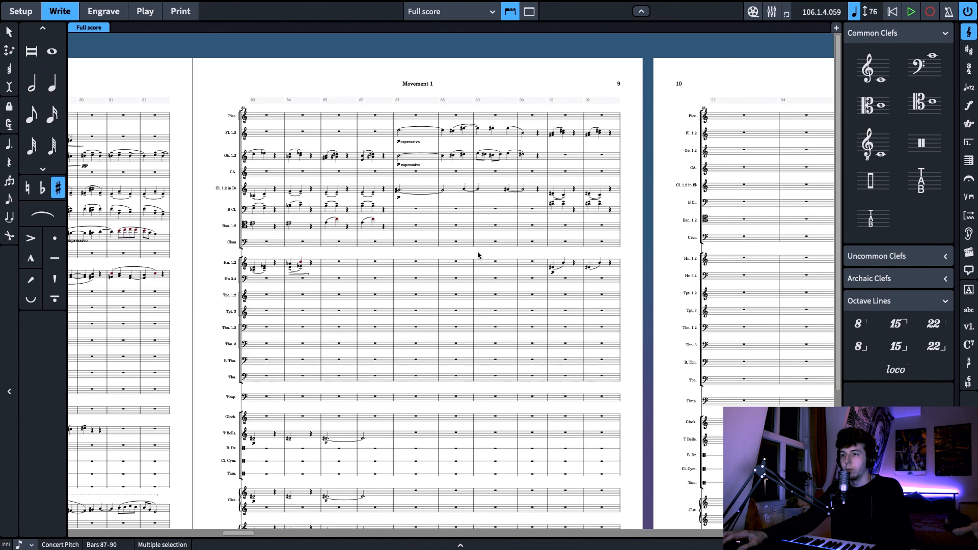
{"action": "scroll", "coordinate": [447, 288], "scroll_direction": "down", "scroll_amount": 4}
{"action": "scroll", "coordinate": [442, 249], "scroll_direction": "up", "scroll_amount": 3}
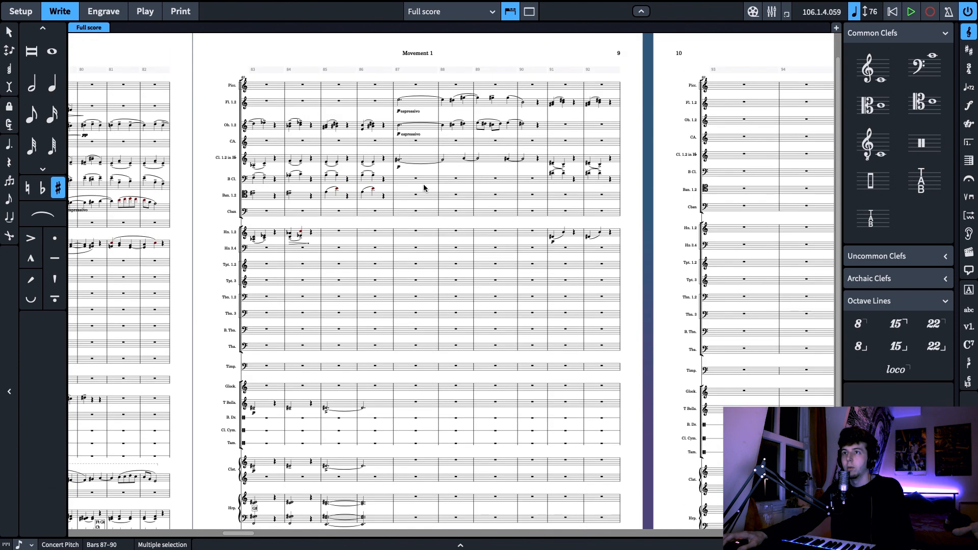
{"action": "left_click", "coordinate": [413, 198]}
{"action": "key", "text": "ctrl+v"}
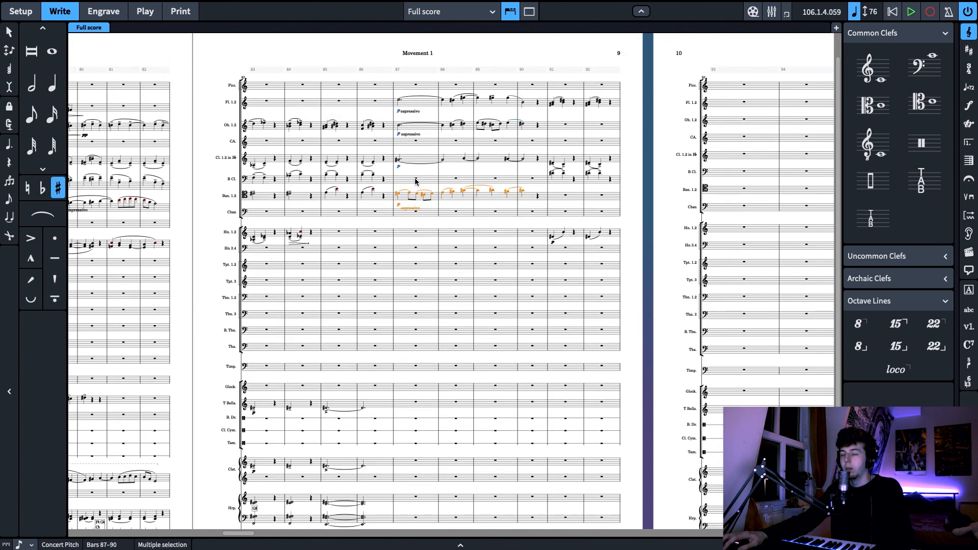
Paste the cello line into the bass clarinet at bar 87 and copy the oboes' phrase into the cor anglais
{"action": "left_click", "coordinate": [415, 182]}
{"action": "key", "text": "ctrl+v"}
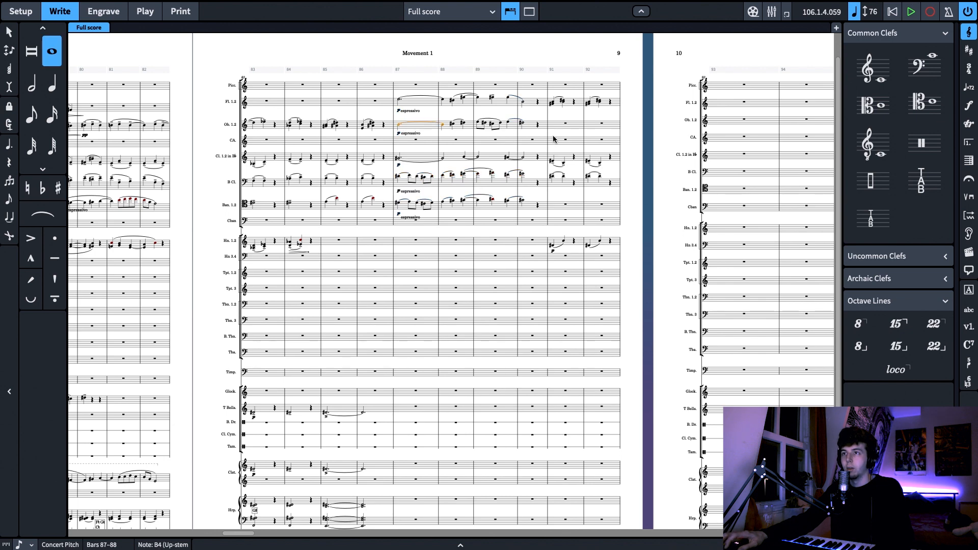
{"action": "left_click", "coordinate": [417, 140]}
{"action": "key", "text": "ctrl+v"}
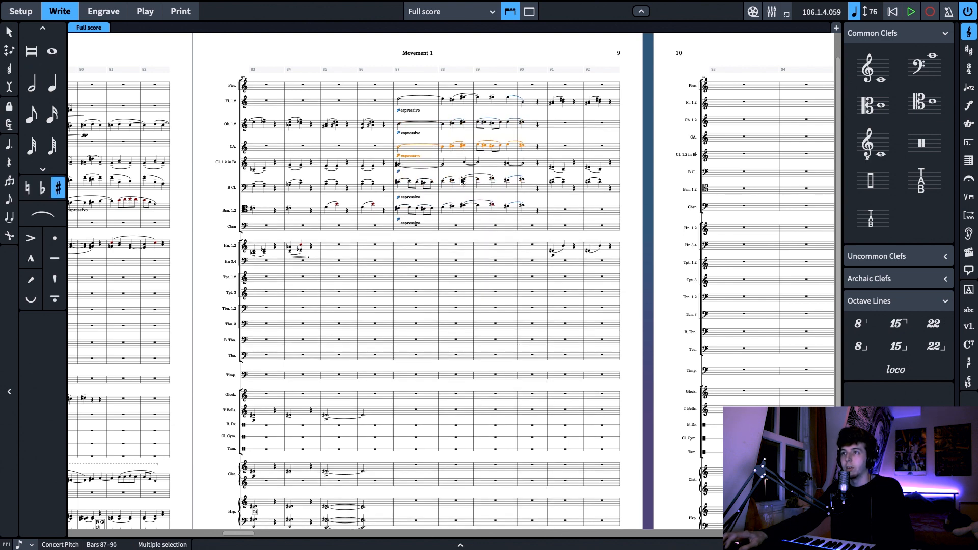
{"action": "scroll", "coordinate": [459, 153], "scroll_direction": "down", "scroll_amount": 5}
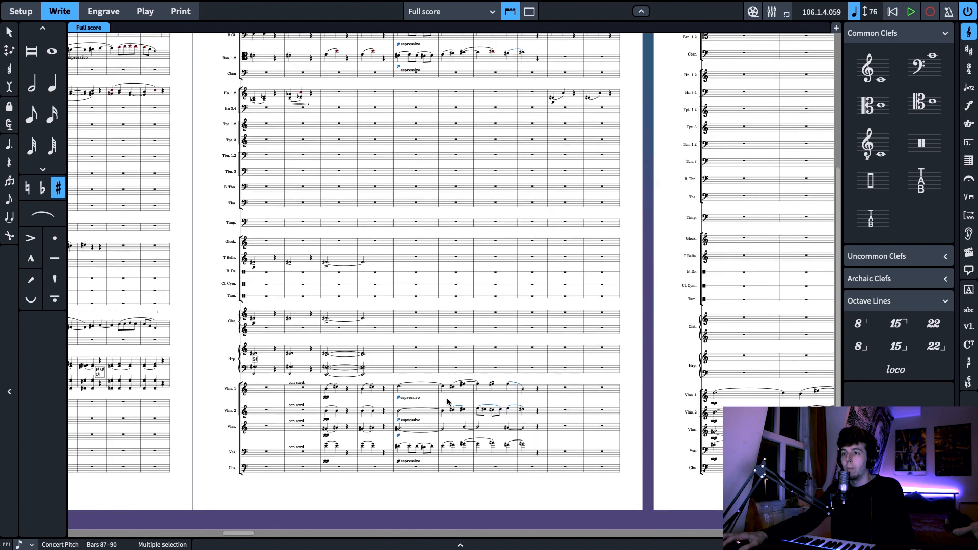
{"action": "left_click", "coordinate": [398, 386]}
{"action": "left_click", "coordinate": [522, 388], "text": "shift"}
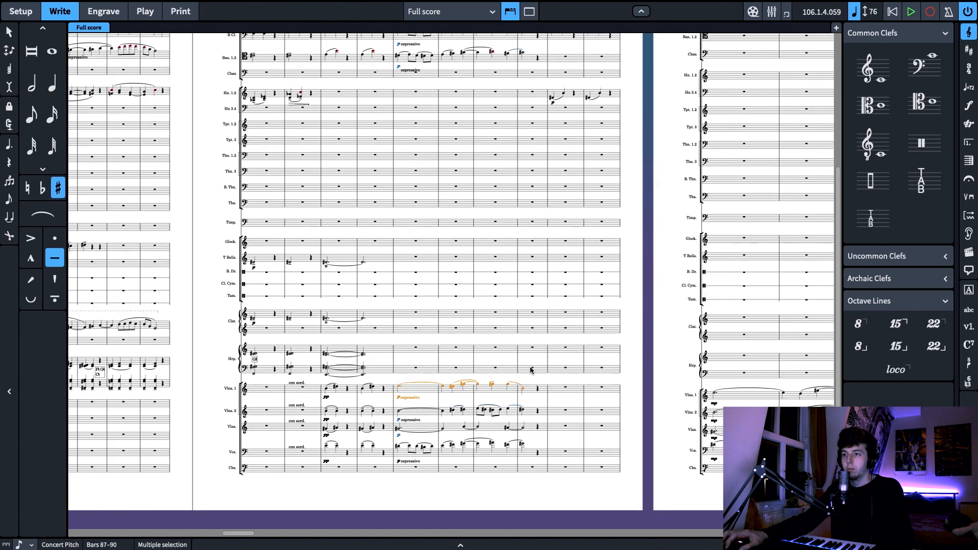
{"action": "scroll", "coordinate": [490, 307], "scroll_direction": "up", "scroll_amount": 3}
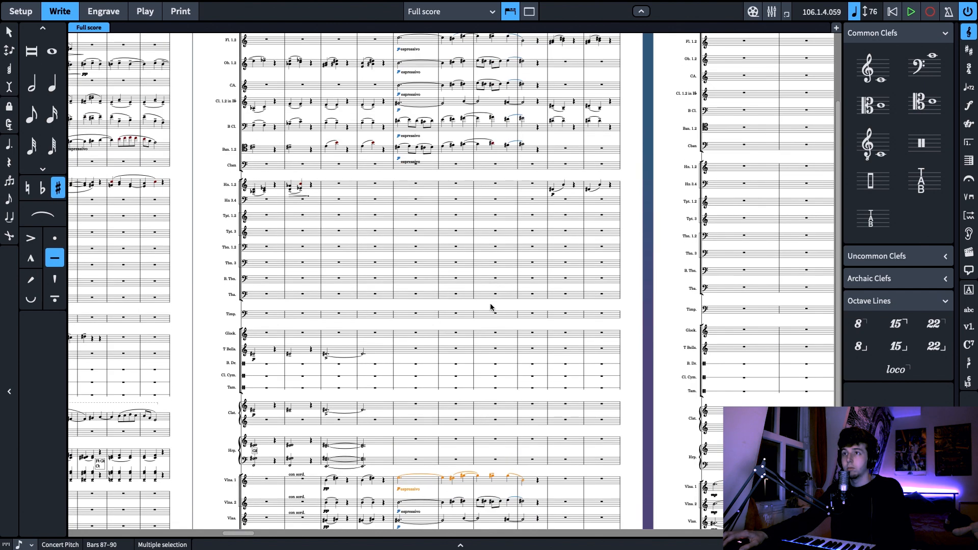
{"action": "left_click", "coordinate": [397, 105]}
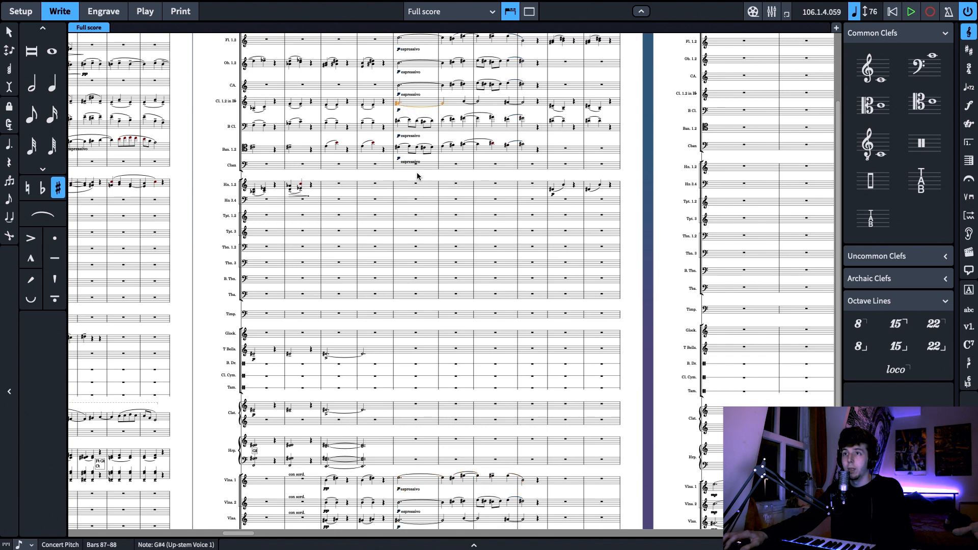
Copy the opening tied notes of the flutes, oboes and cor anglais in bars 87 to 88
{"action": "scroll", "coordinate": [417, 176], "scroll_direction": "up", "scroll_amount": 3}
{"action": "left_click", "coordinate": [399, 133]}
{"action": "left_click", "coordinate": [407, 186], "text": "shift"}
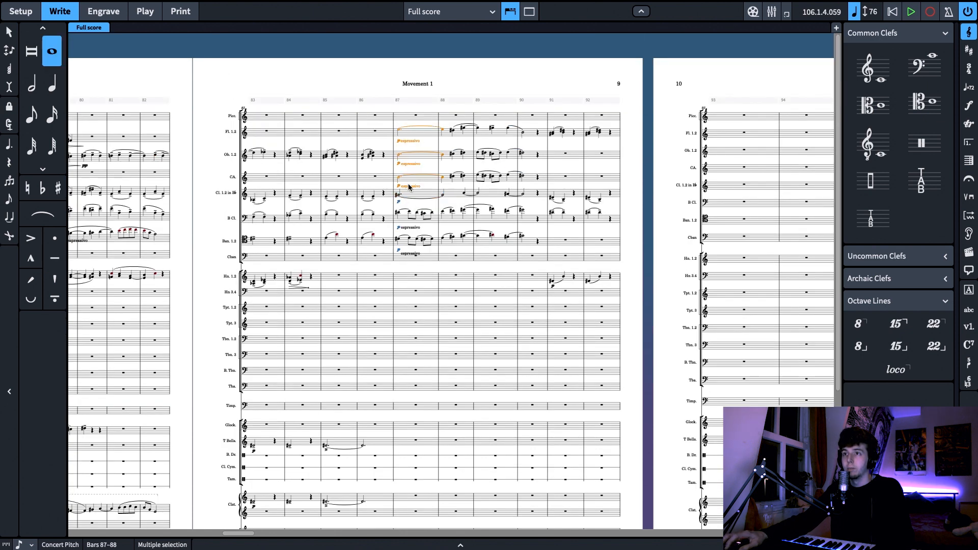
{"action": "left_click", "coordinate": [406, 281]}
{"action": "right_click", "coordinate": [407, 278]}
{"action": "left_click", "coordinate": [399, 300]}
{"action": "left_click", "coordinate": [404, 280]}
{"action": "right_click", "coordinate": [406, 278]}
{"action": "left_click", "coordinate": [399, 283]}
Paste the copied woodwind notes with Reduce into the trombone 1.2 and trombone 3 staves at bar 87
{"action": "left_click", "coordinate": [406, 340]}
{"action": "right_click", "coordinate": [406, 339]}
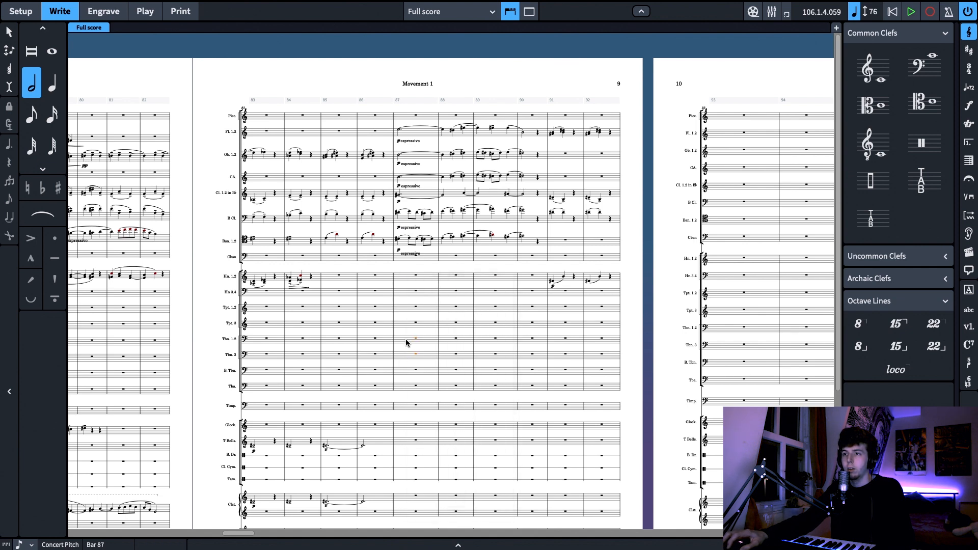
{"action": "right_click", "coordinate": [405, 338]}
{"action": "mouse_move", "coordinate": [458, 135]}
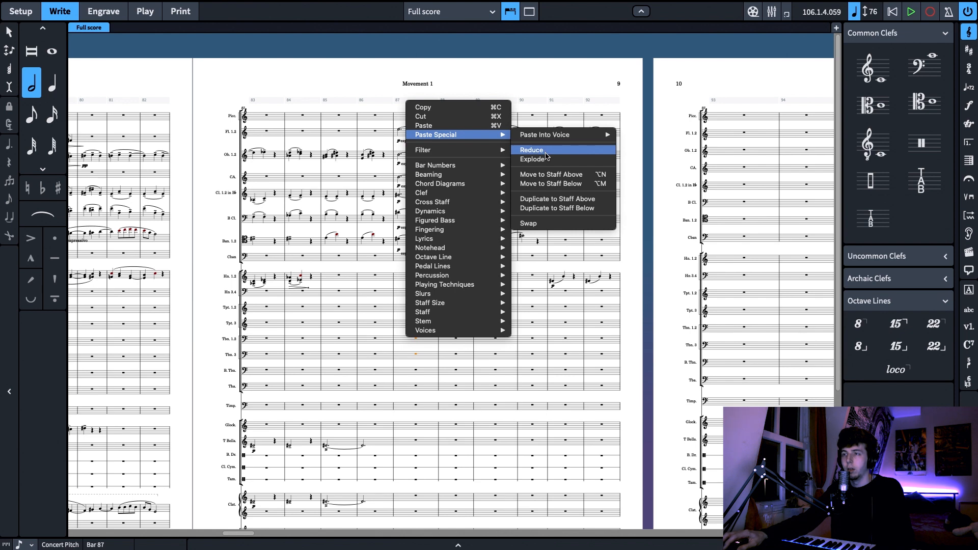
{"action": "left_click", "coordinate": [545, 152]}
Add a treble clef at bar 87 to both the trombone 1.2 and trombone 3 staves
{"action": "left_click", "coordinate": [398, 334]}
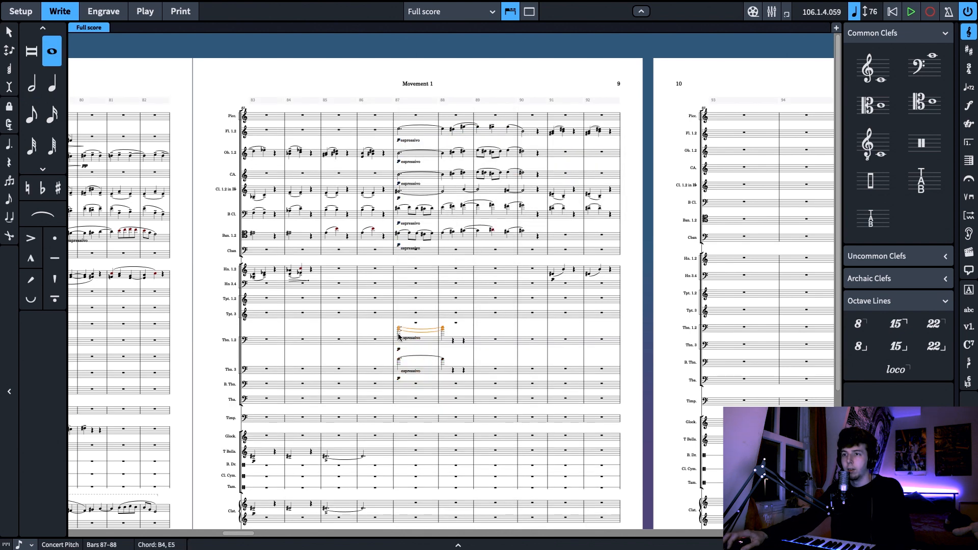
{"action": "left_click", "coordinate": [399, 360], "text": "shift"}
{"action": "left_click", "coordinate": [872, 70]}
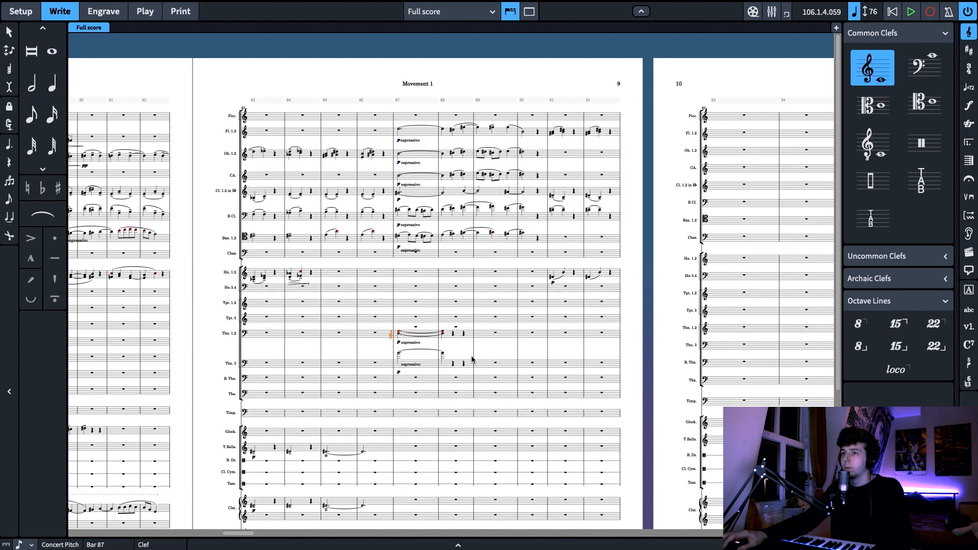
{"action": "left_click", "coordinate": [400, 352]}
{"action": "left_click", "coordinate": [872, 69]}
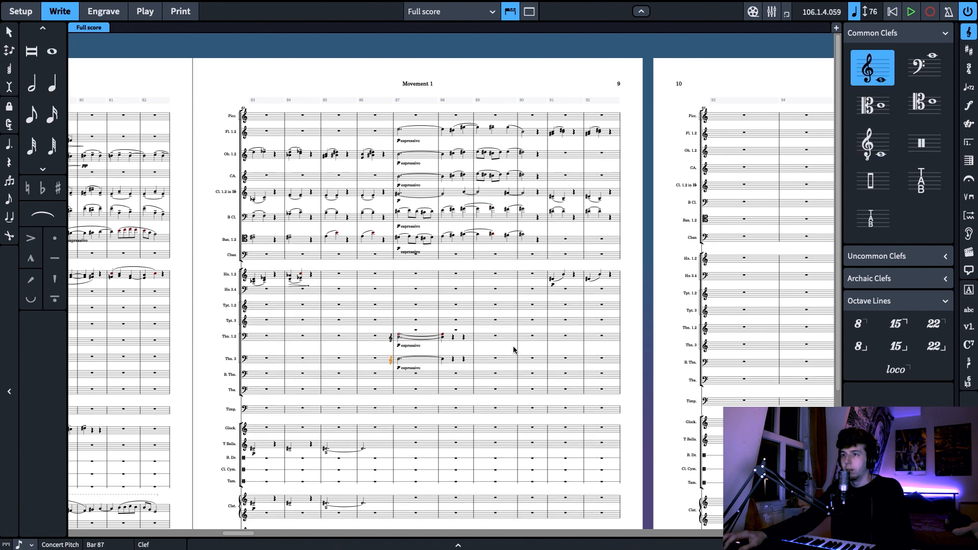
Change the voice of the tied chord in trombones 1.2 at bar 87
{"action": "right_click", "coordinate": [398, 342]}
{"action": "mouse_move", "coordinate": [458, 328]}
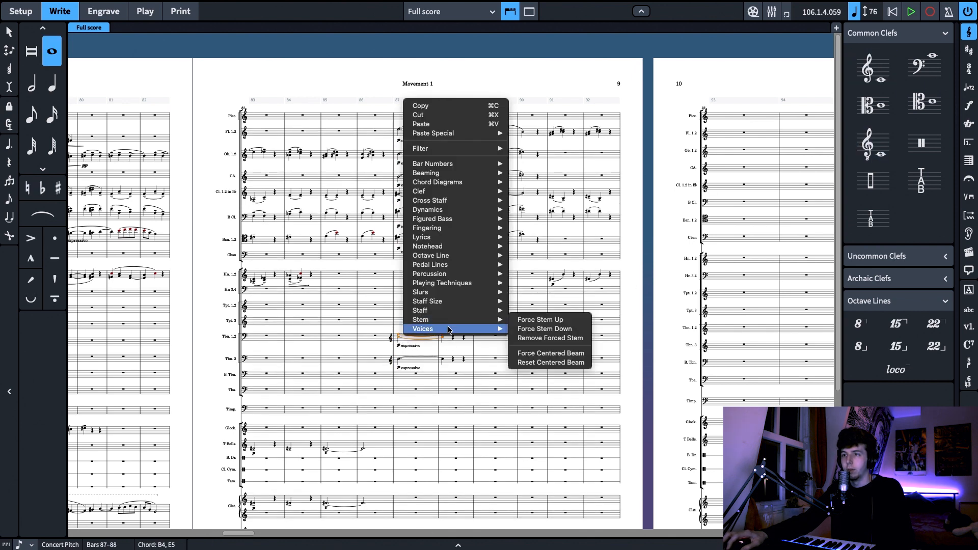
{"action": "mouse_move", "coordinate": [586, 377]}
{"action": "left_click", "coordinate": [657, 375]}
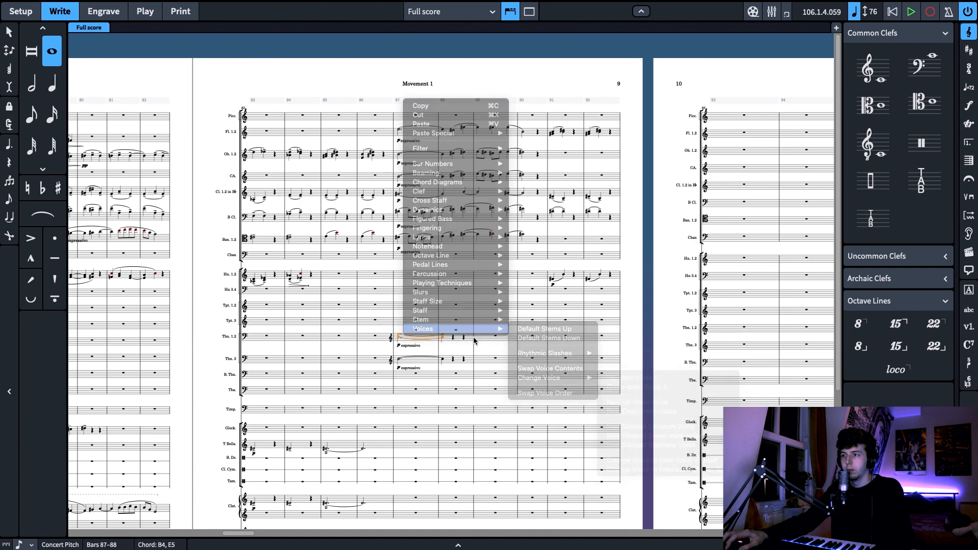
Copy the D# quarter notes of the upper woodwinds in bar 88 and reduce them onto both trombone staves
{"action": "left_click", "coordinate": [453, 132]}
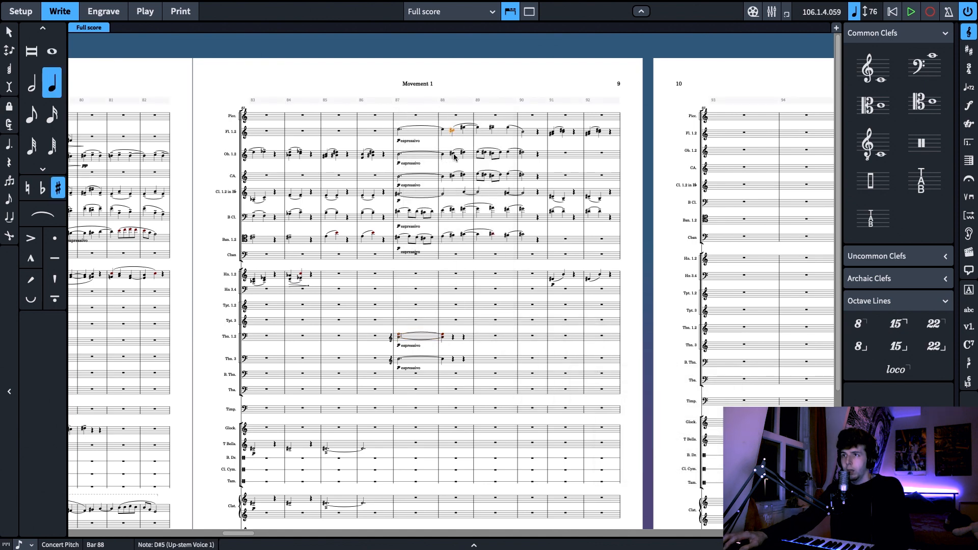
{"action": "left_click", "coordinate": [453, 178], "text": "shift"}
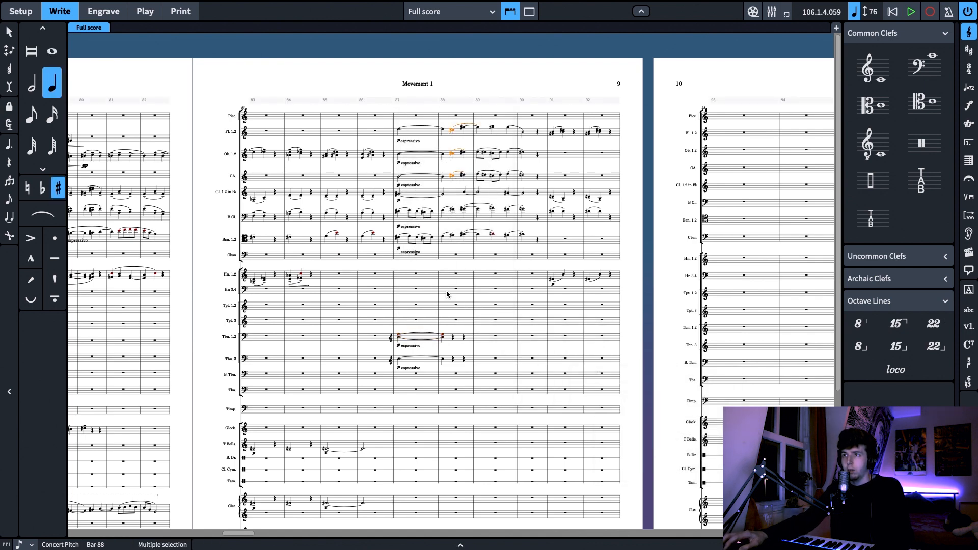
{"action": "left_click", "coordinate": [453, 336]}
{"action": "left_click", "coordinate": [453, 359], "text": "shift"}
{"action": "right_click", "coordinate": [453, 337]}
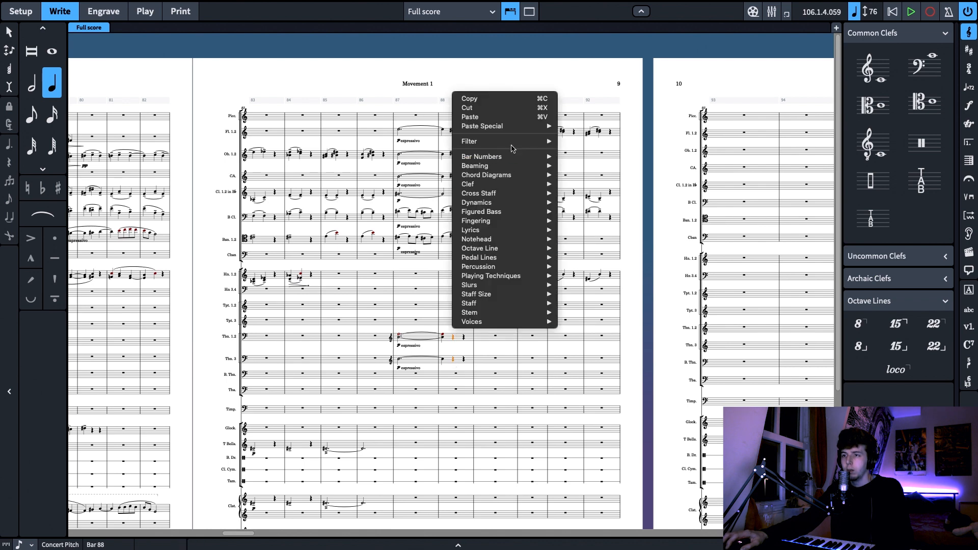
{"action": "mouse_move", "coordinate": [541, 133]}
{"action": "left_click", "coordinate": [569, 143]}
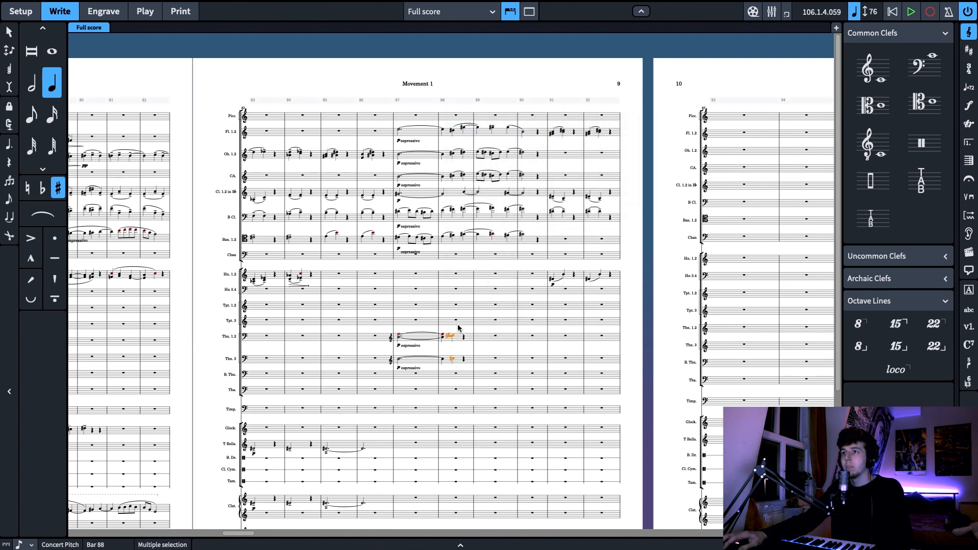
Copy the third-beat notes of flutes, oboes and cor anglais in bar 88 and reduce them onto both trombone staves
{"action": "left_click", "coordinate": [463, 128]}
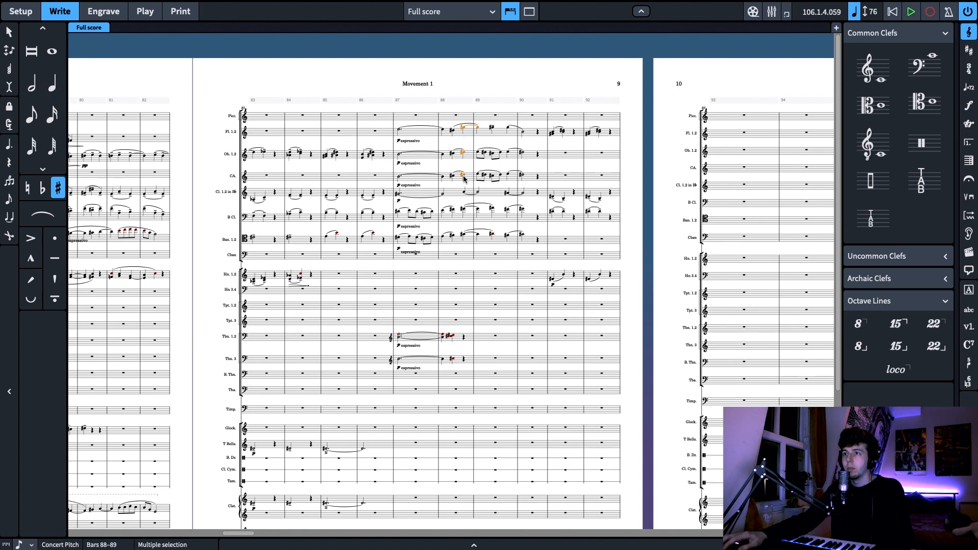
{"action": "left_click", "coordinate": [463, 337]}
{"action": "right_click", "coordinate": [464, 337]}
{"action": "left_click", "coordinate": [464, 359], "text": "shift"}
{"action": "right_click", "coordinate": [464, 359]}
{"action": "mouse_move", "coordinate": [511, 131]}
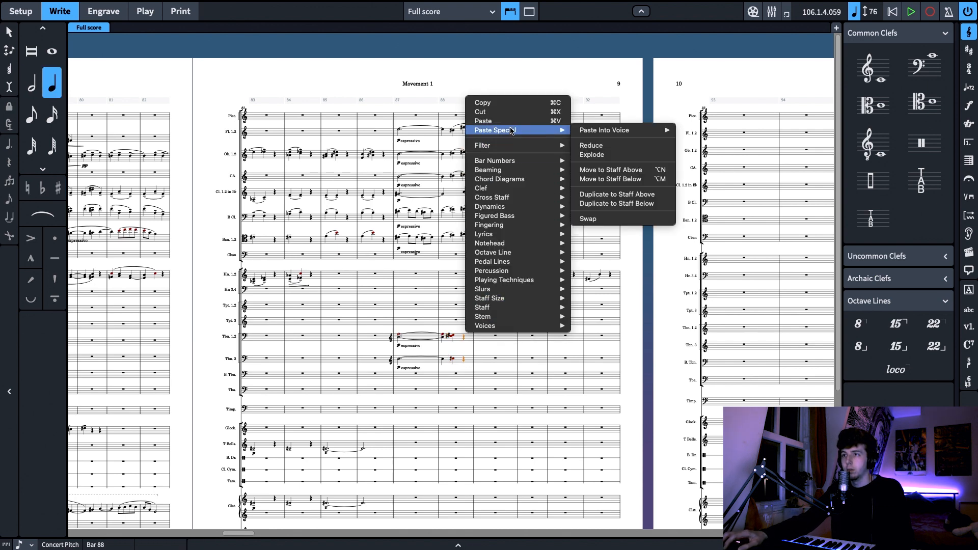
{"action": "left_click", "coordinate": [591, 146]}
Delete the treble clefs at bar 87 from the trombone 1.2 and trombone 3 staves
{"action": "left_click", "coordinate": [402, 337], "text": "shift"}
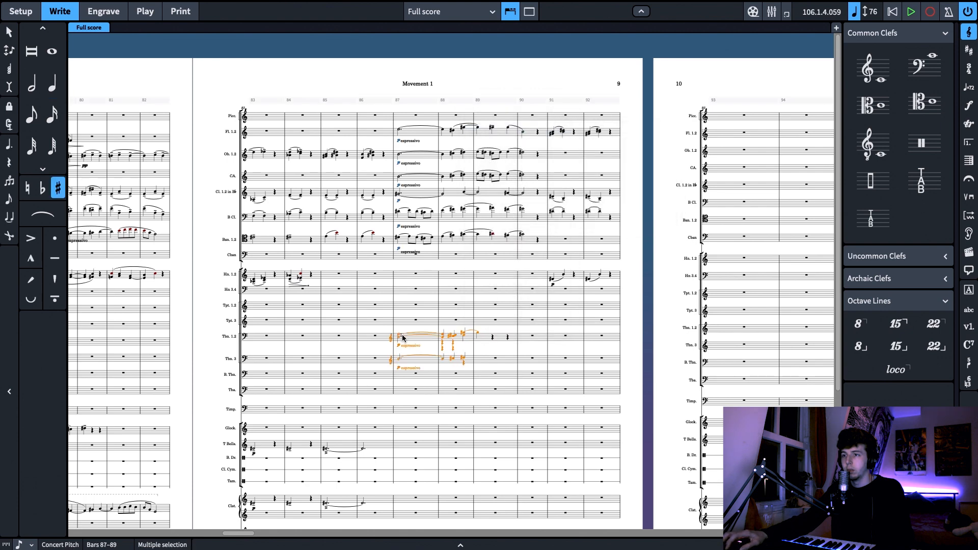
{"action": "left_click", "coordinate": [391, 337]}
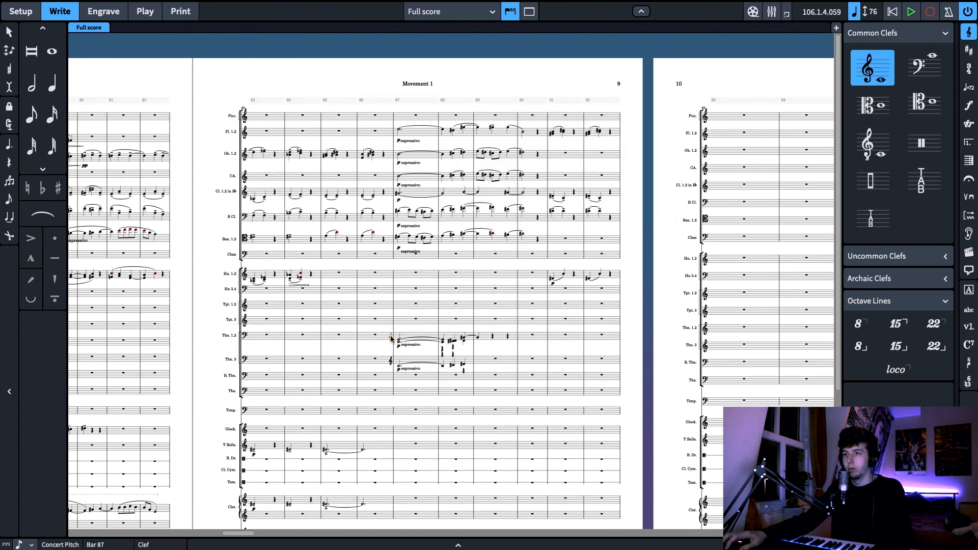
{"action": "key", "text": "Delete"}
{"action": "left_click", "coordinate": [390, 362]}
{"action": "key", "text": "Delete"}
Try to copy the clarinets' tied B4 from bars 88–89 onto the trombone 3 staff at bar 89
{"action": "scroll", "coordinate": [491, 349], "scroll_direction": "right", "scroll_amount": 3}
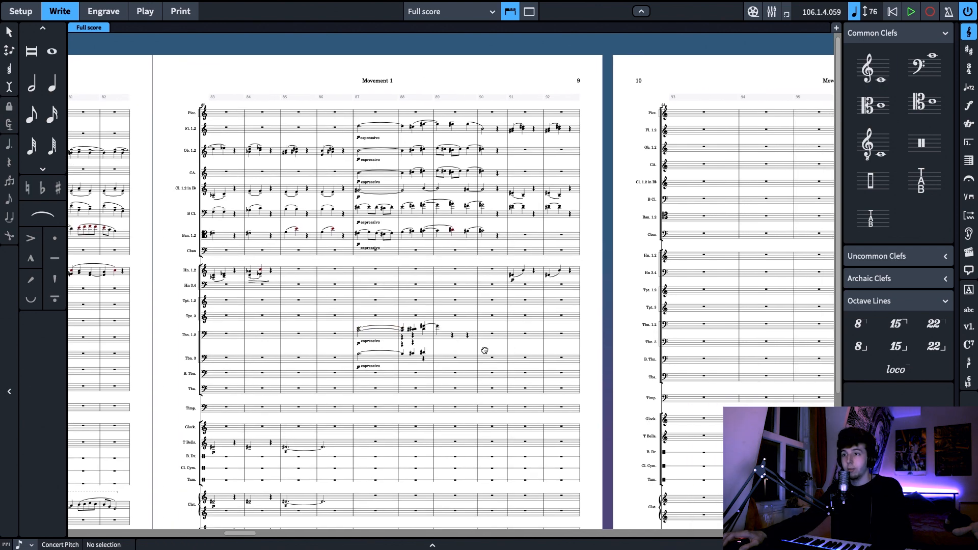
{"action": "key", "text": "z"}
{"action": "key", "text": "z"}
{"action": "key", "text": "z"}
{"action": "left_click_drag", "start_coordinate": [461, 412], "coordinate": [433, 430]}
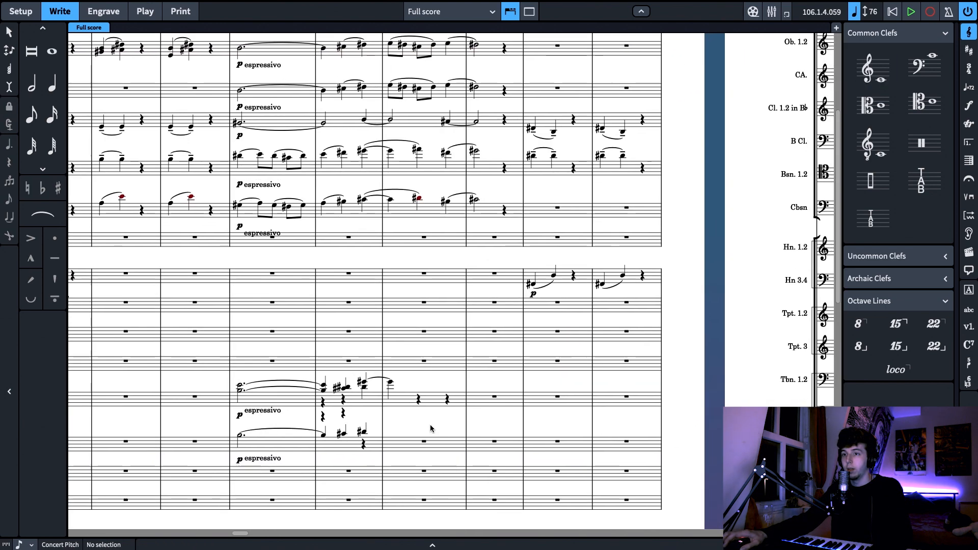
{"action": "scroll", "coordinate": [410, 420], "scroll_direction": "up", "scroll_amount": 1}
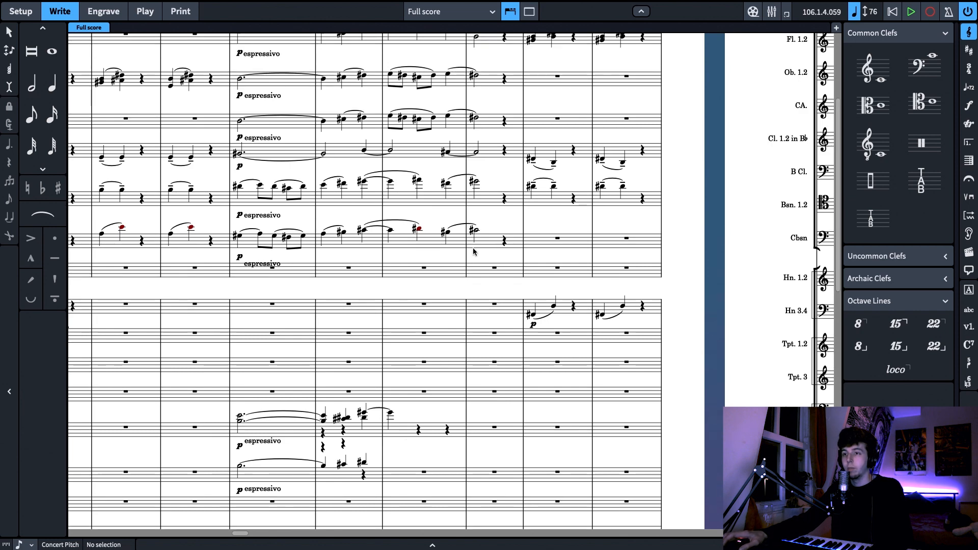
{"action": "scroll", "coordinate": [400, 152], "scroll_direction": "up", "scroll_amount": 2}
{"action": "left_click", "coordinate": [392, 142]}
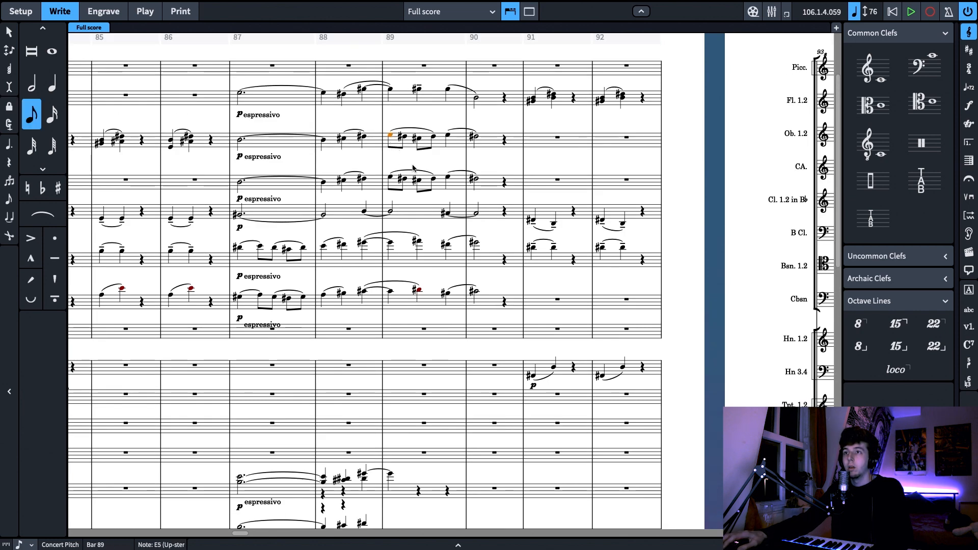
{"action": "left_click", "coordinate": [390, 211]}
{"action": "scroll", "coordinate": [446, 436], "scroll_direction": "down", "scroll_amount": 1}
{"action": "scroll", "coordinate": [447, 436], "scroll_direction": "down", "scroll_amount": 4}
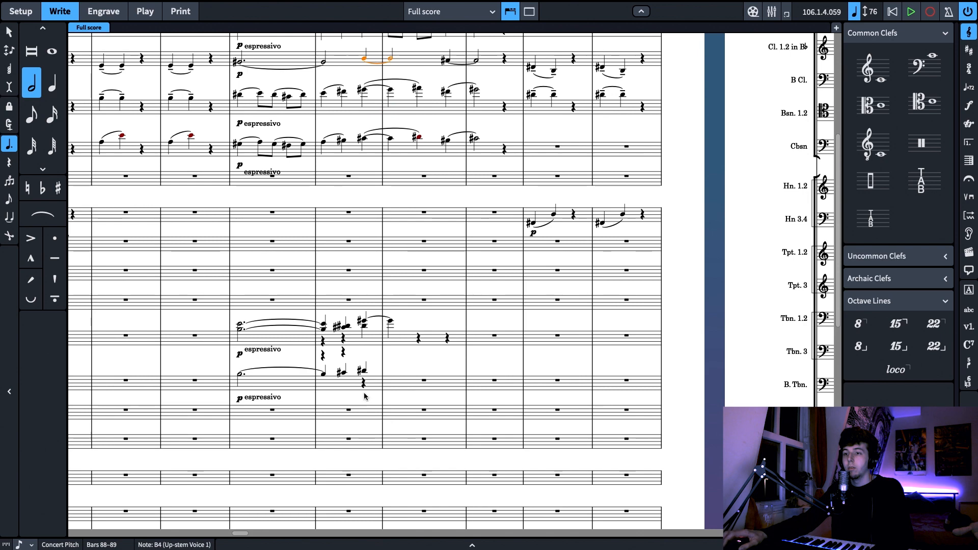
{"action": "left_click", "coordinate": [395, 386]}
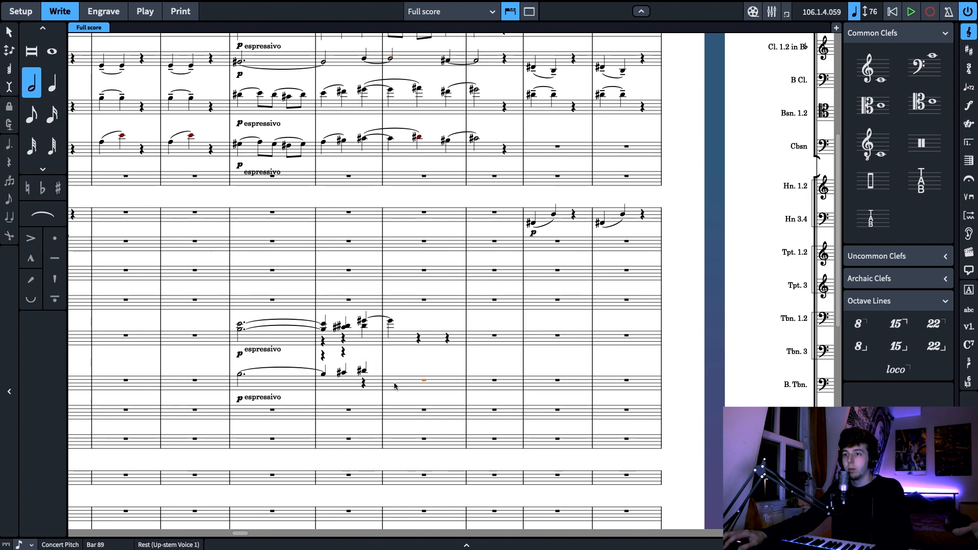
{"action": "key", "text": "b"}
{"action": "left_click", "coordinate": [391, 321]}
{"action": "left_click", "coordinate": [392, 361]}
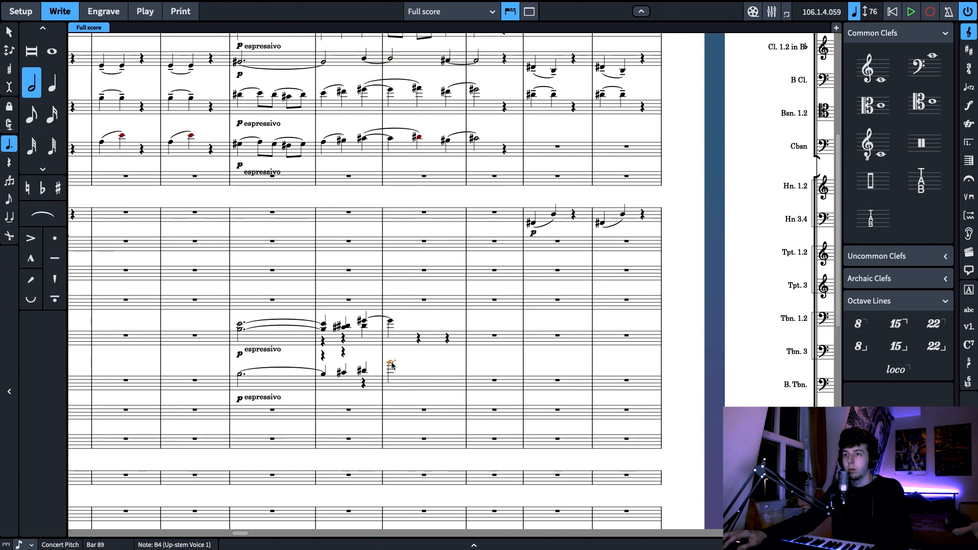
{"action": "scroll", "coordinate": [423, 377], "scroll_direction": "up", "scroll_amount": 5}
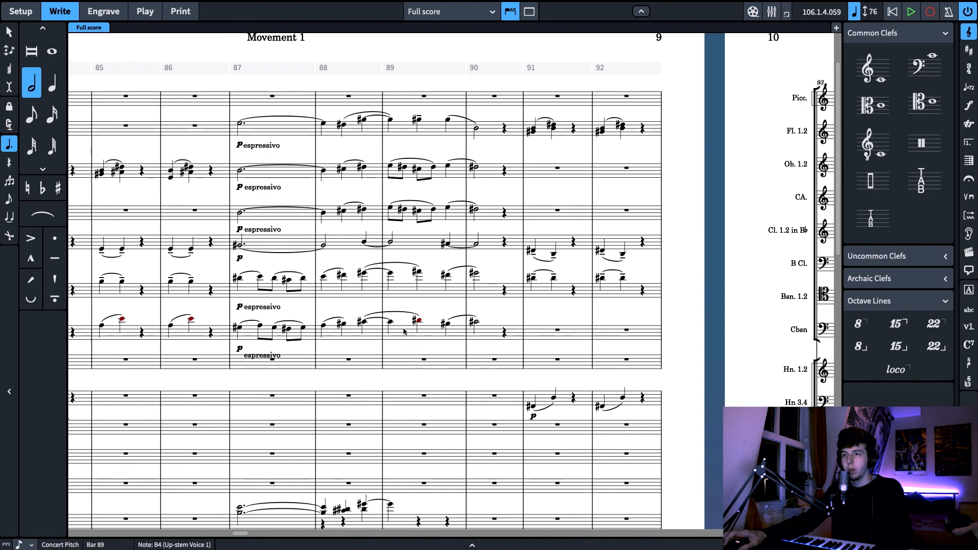
{"action": "scroll", "coordinate": [407, 306], "scroll_direction": "down", "scroll_amount": 4}
{"action": "key", "text": "Escape"}
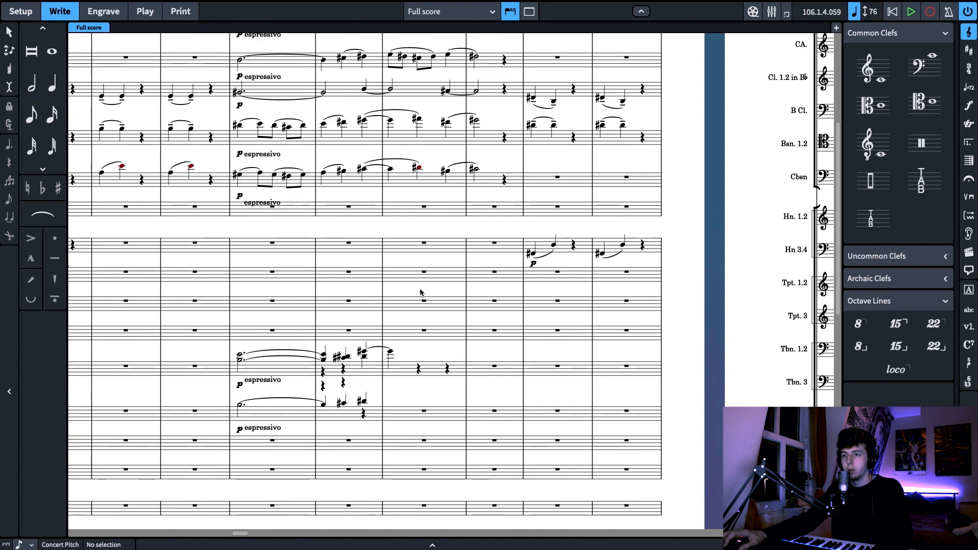
Copy the bassoons' tied G#4 onto trombone 3 at bars 89 and 90, and lengthen the bar 89 note to a whole note
{"action": "left_click", "coordinate": [391, 169]}
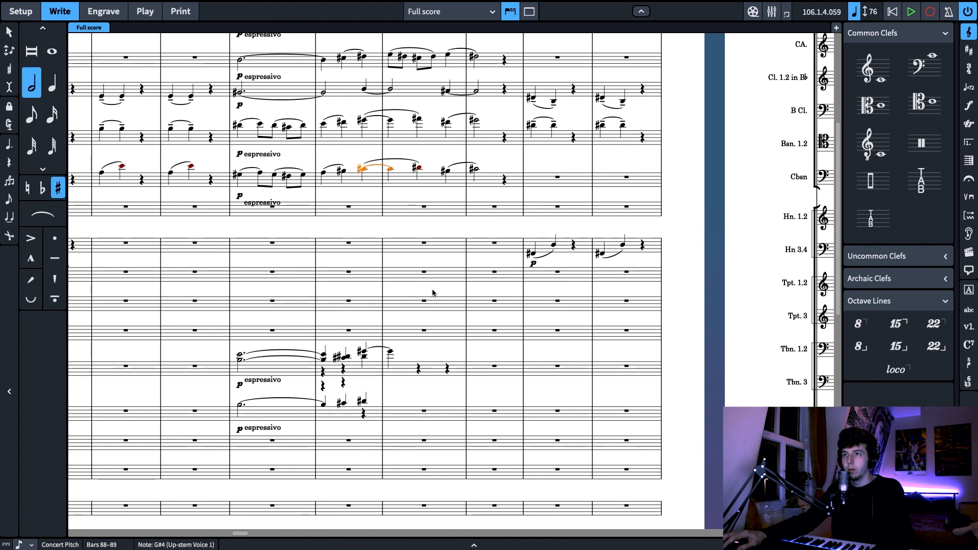
{"action": "left_click", "coordinate": [422, 415]}
{"action": "key", "text": "super+v"}
{"action": "left_click", "coordinate": [481, 412]}
{"action": "key", "text": "super+v"}
{"action": "left_click", "coordinate": [389, 397]}
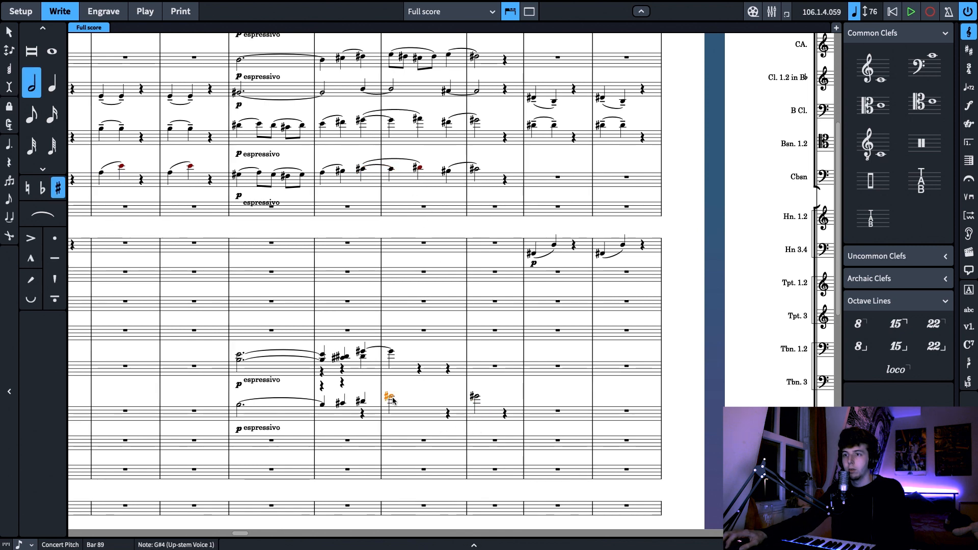
{"action": "left_click", "coordinate": [58, 57]}
Add an E4 half note below the existing G# at the start of bar 89 in trombones 1.2
{"action": "left_click", "coordinate": [384, 352]}
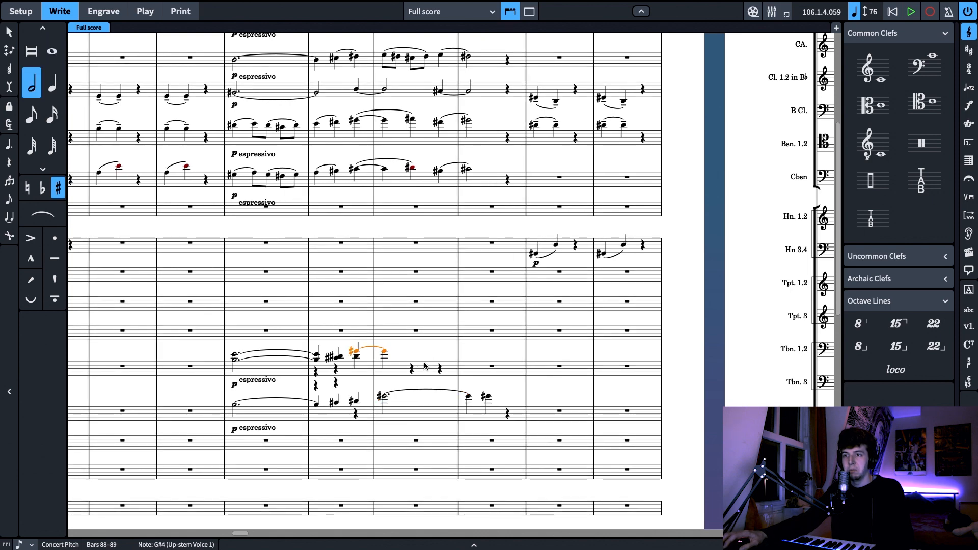
{"action": "scroll", "coordinate": [424, 366], "scroll_direction": "up", "scroll_amount": 3}
{"action": "left_click", "coordinate": [411, 122]}
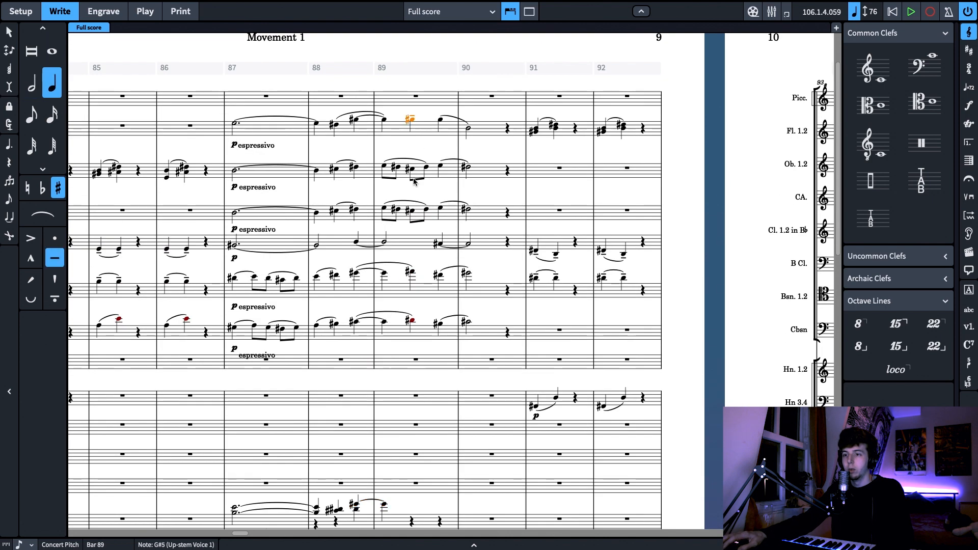
{"action": "scroll", "coordinate": [379, 173], "scroll_direction": "down", "scroll_amount": 3}
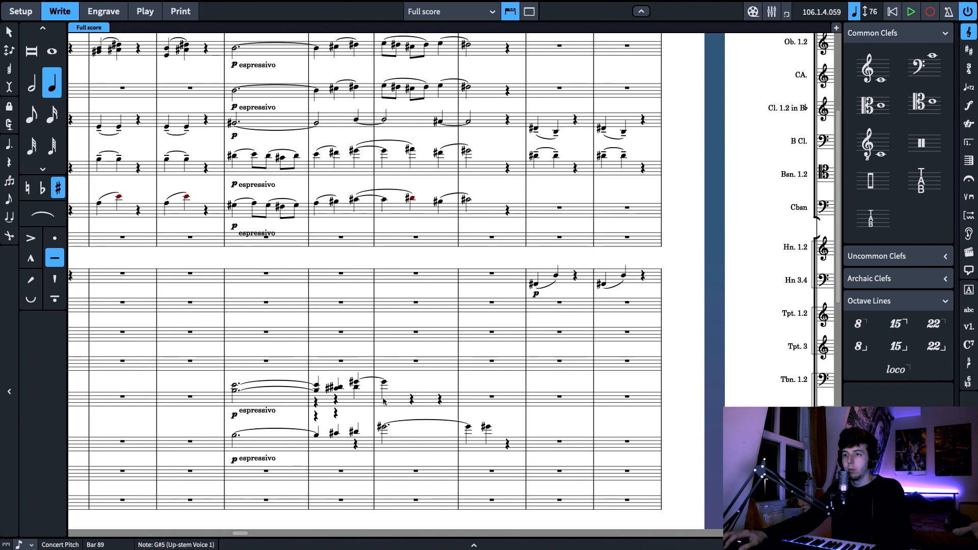
{"action": "left_click", "coordinate": [385, 393]}
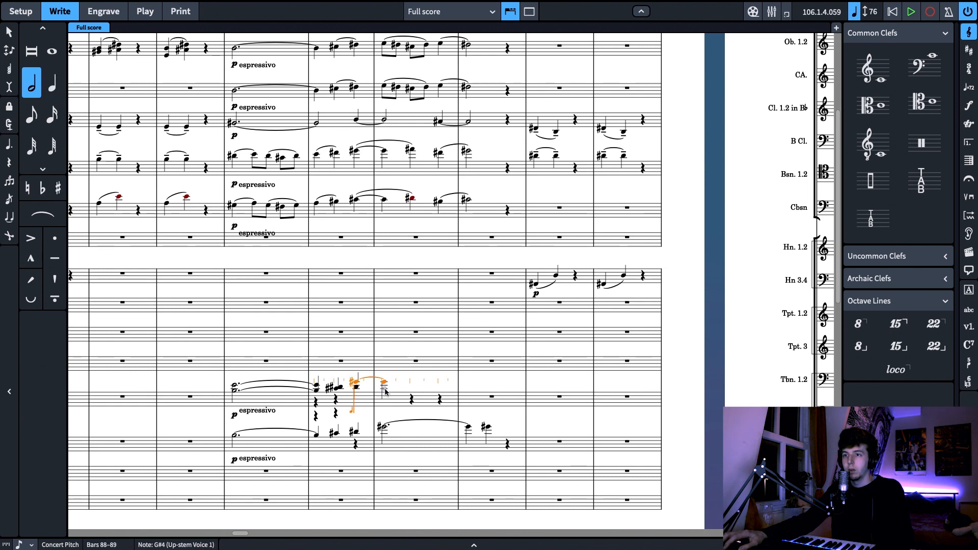
{"action": "key", "text": "Right"}
{"action": "key", "text": "Right"}
{"action": "key", "text": "e"}
{"action": "key", "text": "6"}
{"action": "key", "text": "super+z"}
{"action": "key", "text": "q"}
{"action": "key", "text": "e"}
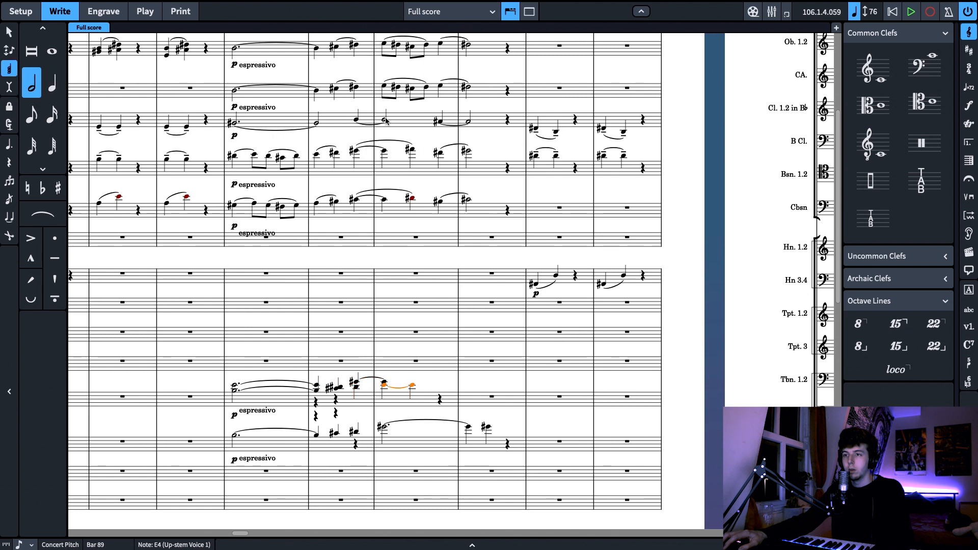
Lengthen the E4 at bar 89 in trombones 1.2 to a whole note
{"action": "left_click", "coordinate": [384, 88]}
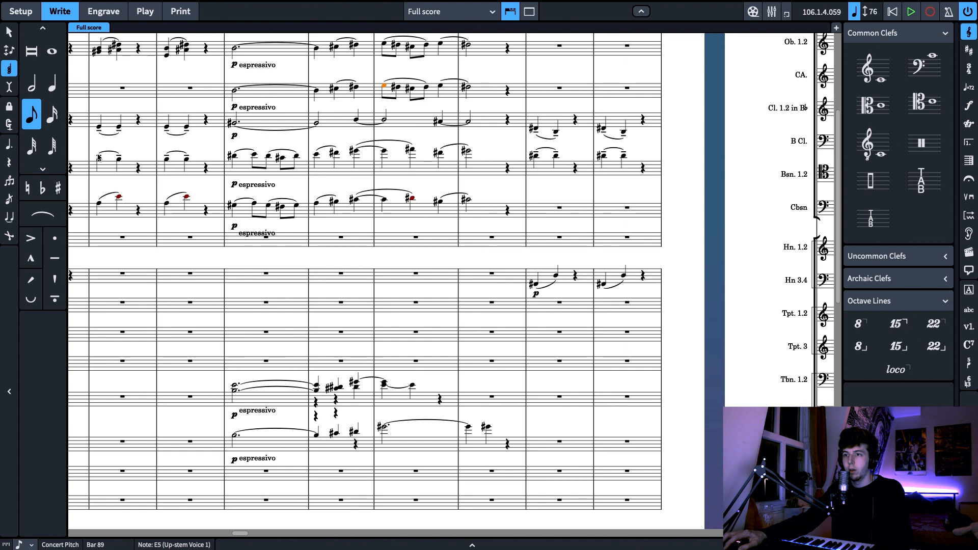
{"action": "left_click", "coordinate": [391, 388]}
{"action": "key", "text": "alt+Right"}
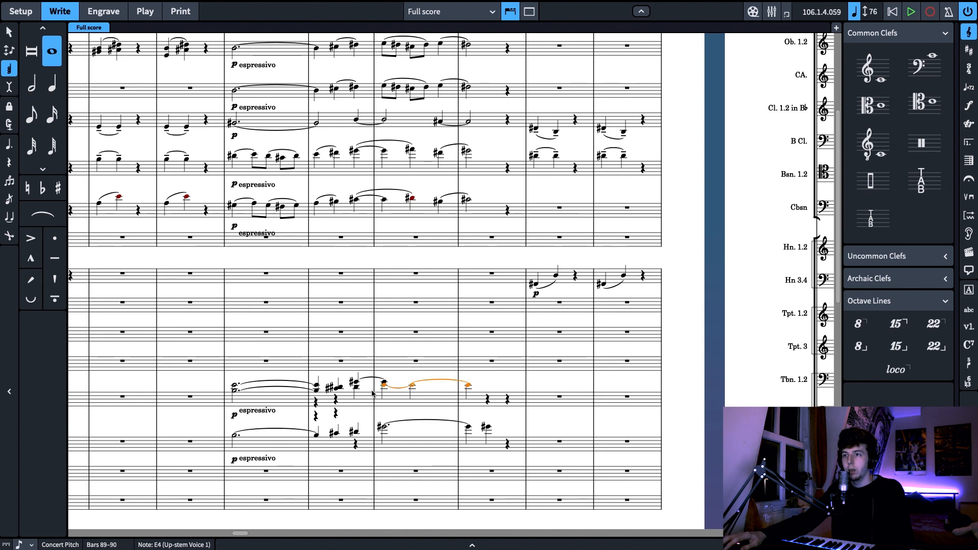
Lengthen the tied G#4 starting in bar 88 of trombones 1.2 to a dotted whole note
{"action": "left_click", "coordinate": [384, 382]}
{"action": "scroll", "coordinate": [396, 303], "scroll_direction": "up", "scroll_amount": 3}
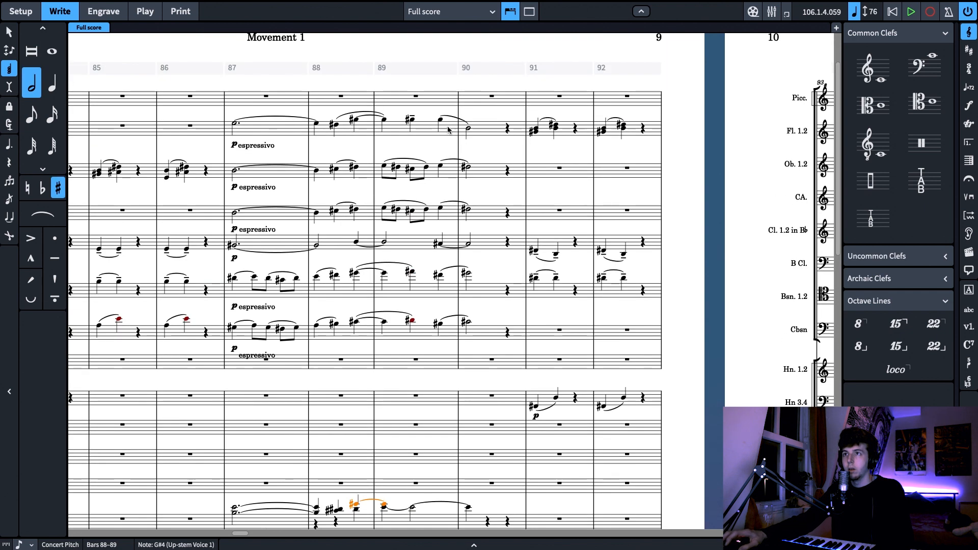
{"action": "left_click", "coordinate": [468, 129]}
{"action": "left_click", "coordinate": [385, 120]}
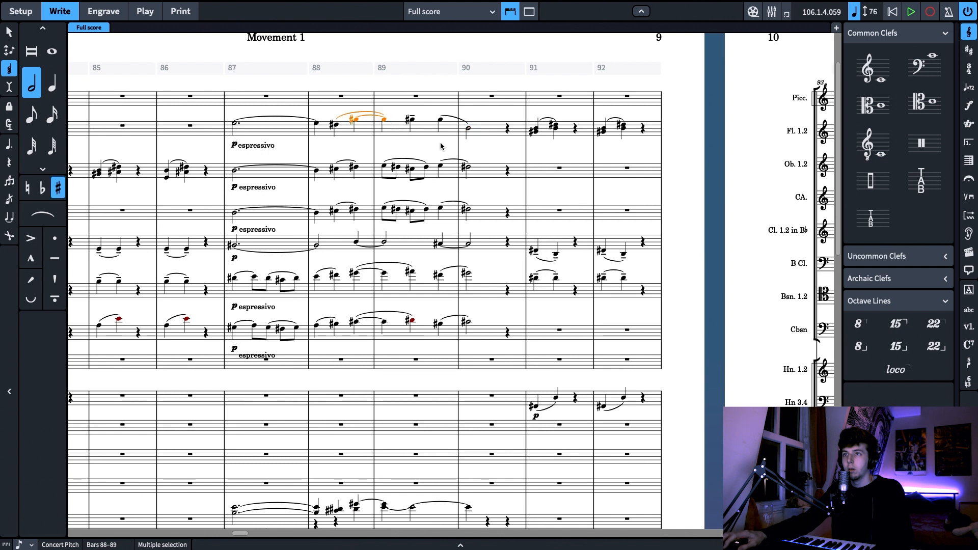
{"action": "scroll", "coordinate": [389, 321], "scroll_direction": "down", "scroll_amount": 3}
{"action": "left_click", "coordinate": [387, 321]}
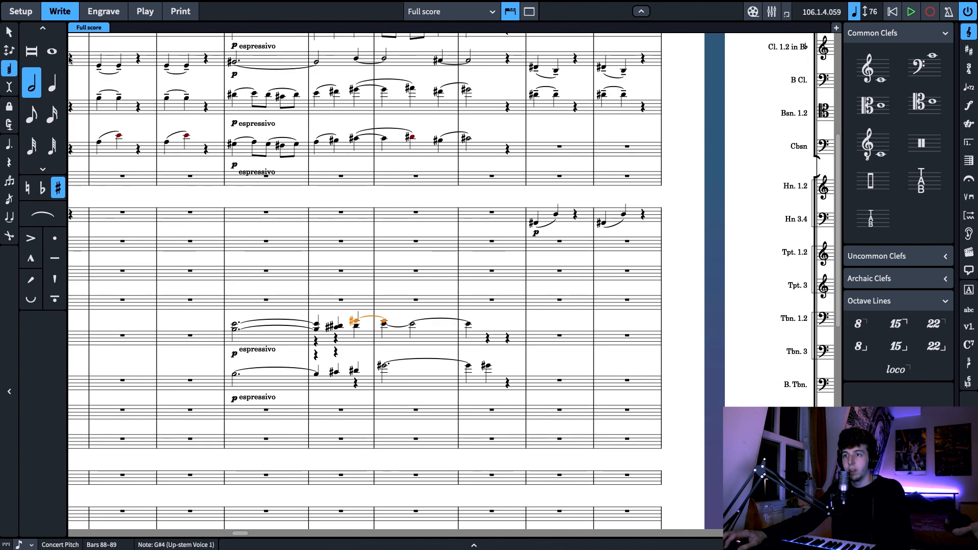
{"action": "key", "text": "8"}
{"action": "left_click", "coordinate": [10, 144]}
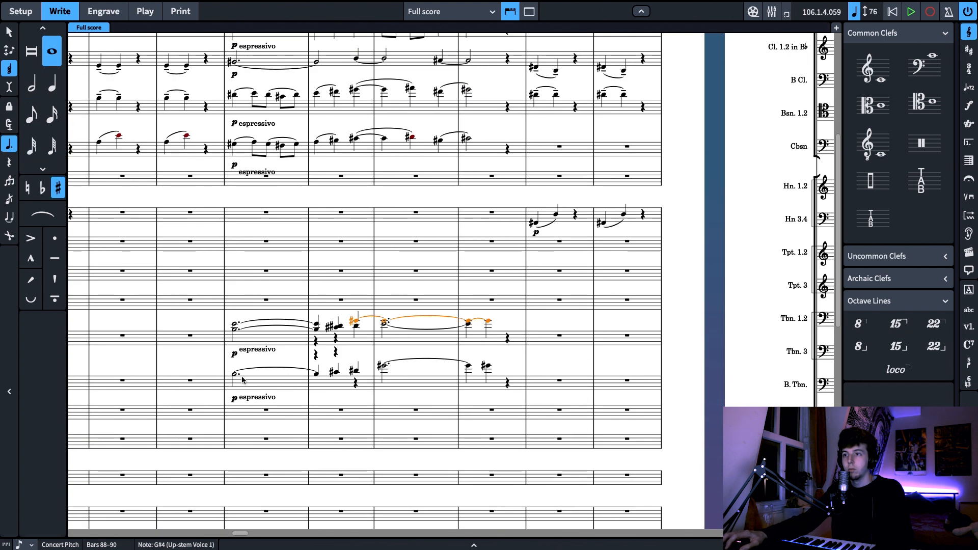
Play the score from bar 86 to hear the doubled espressivo passage, and stop playback in bar 90
{"action": "left_click", "coordinate": [234, 356]}
{"action": "left_click", "coordinate": [234, 337]}
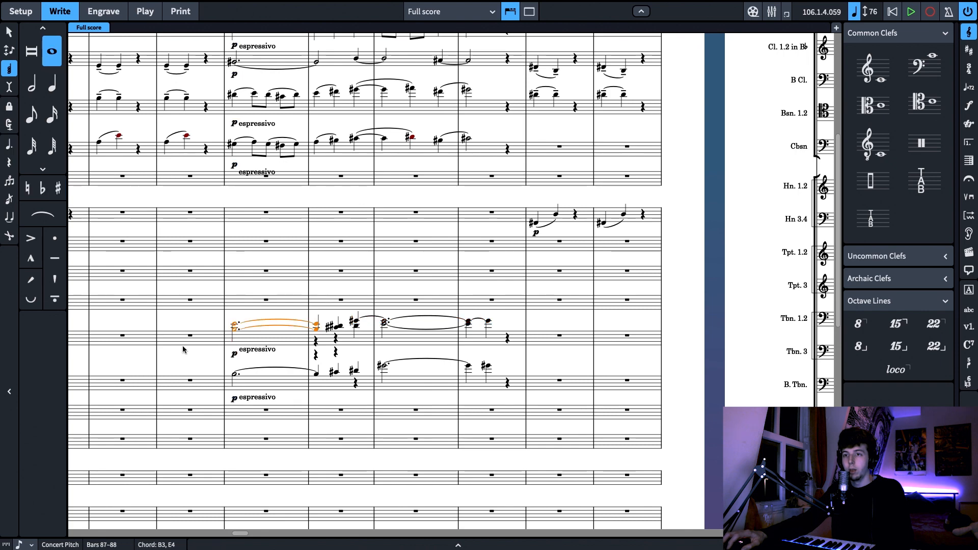
{"action": "left_click", "coordinate": [184, 343]}
{"action": "key", "text": "x"}
{"action": "key", "text": "x"}
{"action": "key", "text": "space"}
{"action": "scroll", "coordinate": [626, 387], "scroll_direction": "down", "scroll_amount": 5}
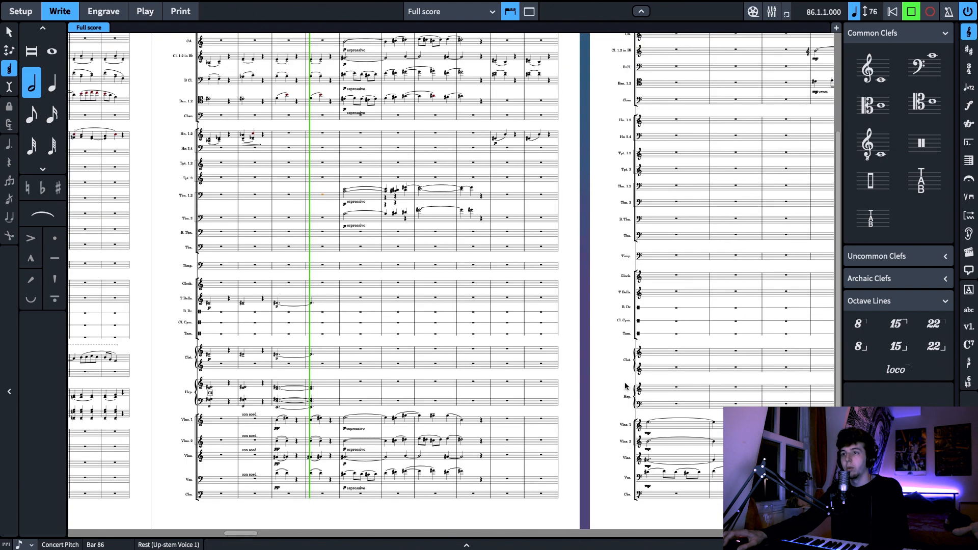
{"action": "scroll", "coordinate": [618, 380], "scroll_direction": "up", "scroll_amount": 1}
{"action": "scroll", "coordinate": [614, 378], "scroll_direction": "down", "scroll_amount": 1}
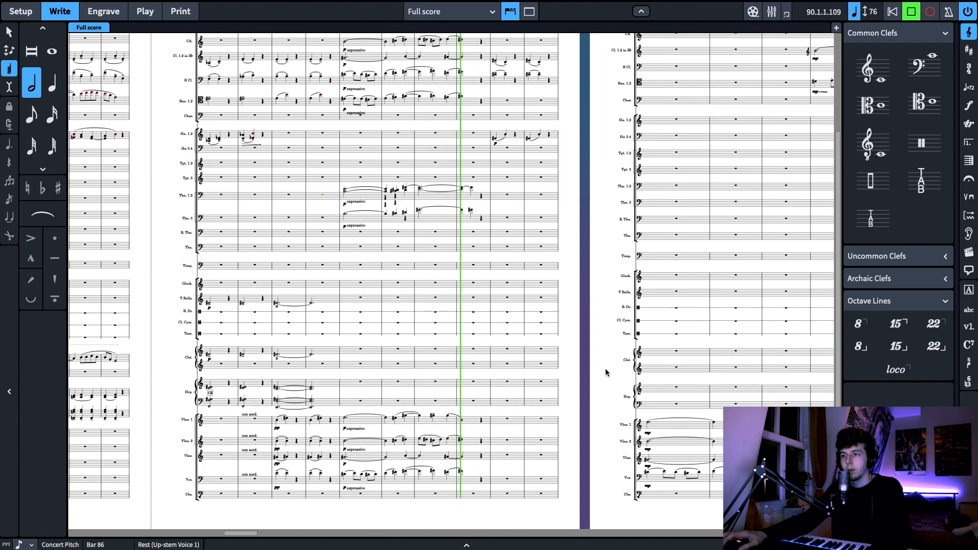
{"action": "key", "text": "space"}
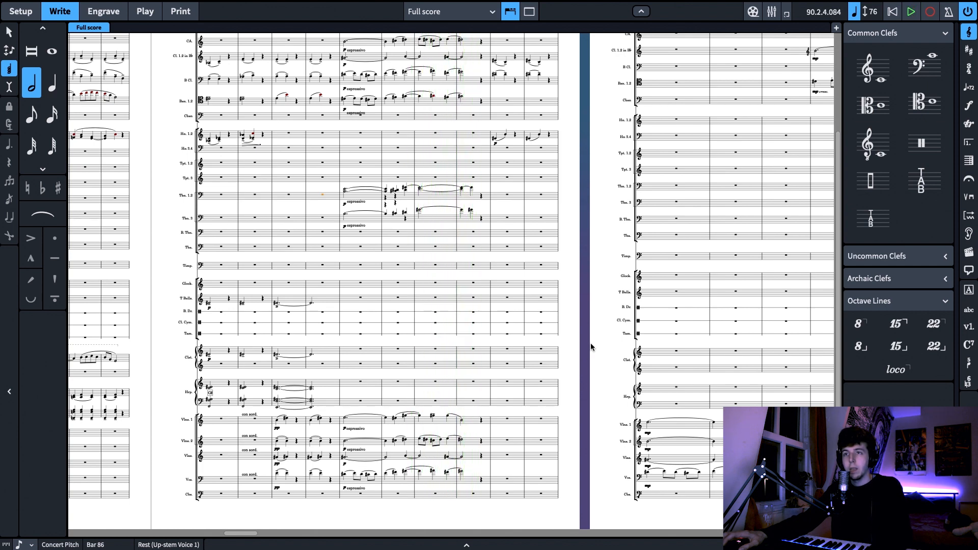
Delete all doubled woodwind and trombone material from bar 87 to bar 90, from the flutes down to trombone 3
{"action": "scroll", "coordinate": [591, 344], "scroll_direction": "up", "scroll_amount": 4}
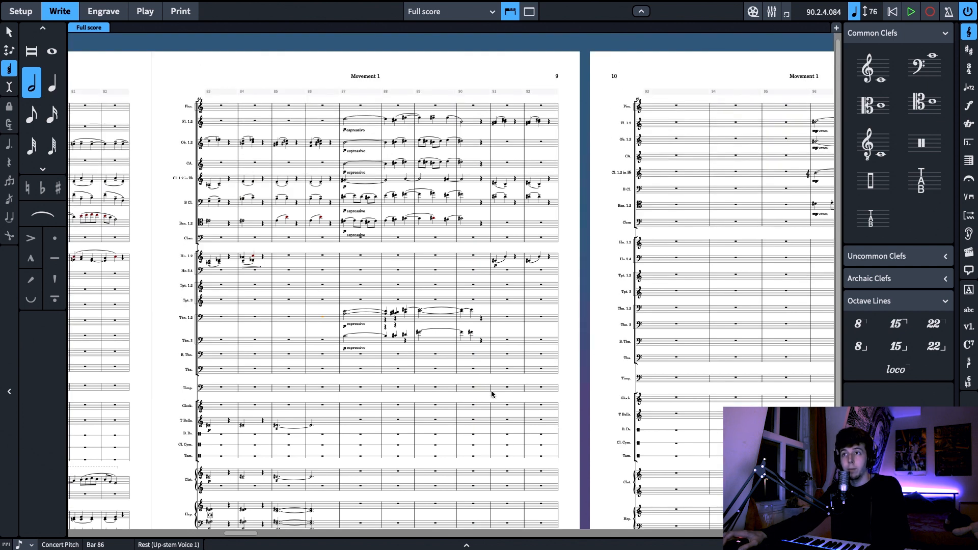
{"action": "left_click", "coordinate": [481, 342]}
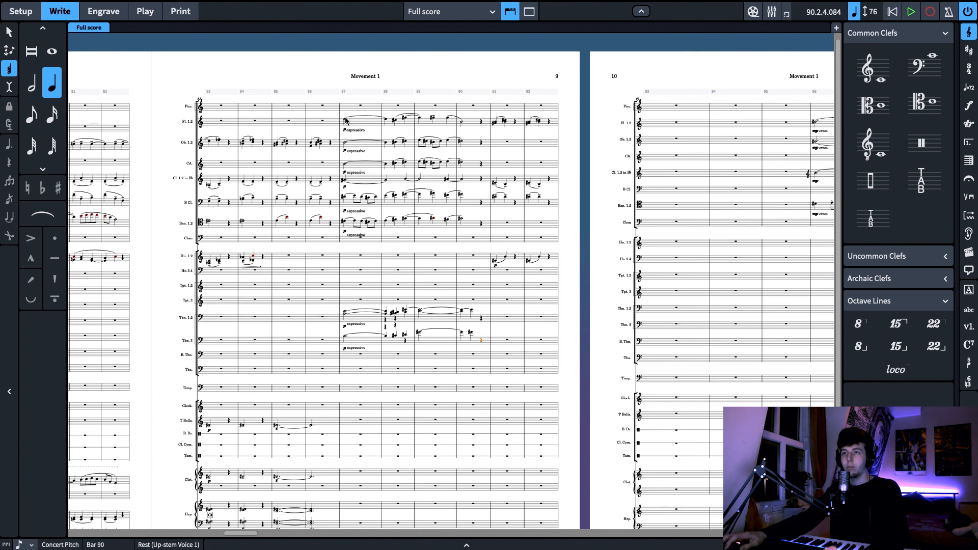
{"action": "left_click", "coordinate": [345, 120], "text": "shift"}
{"action": "key", "text": "Delete"}
{"action": "scroll", "coordinate": [573, 320], "scroll_direction": "down", "scroll_amount": 5}
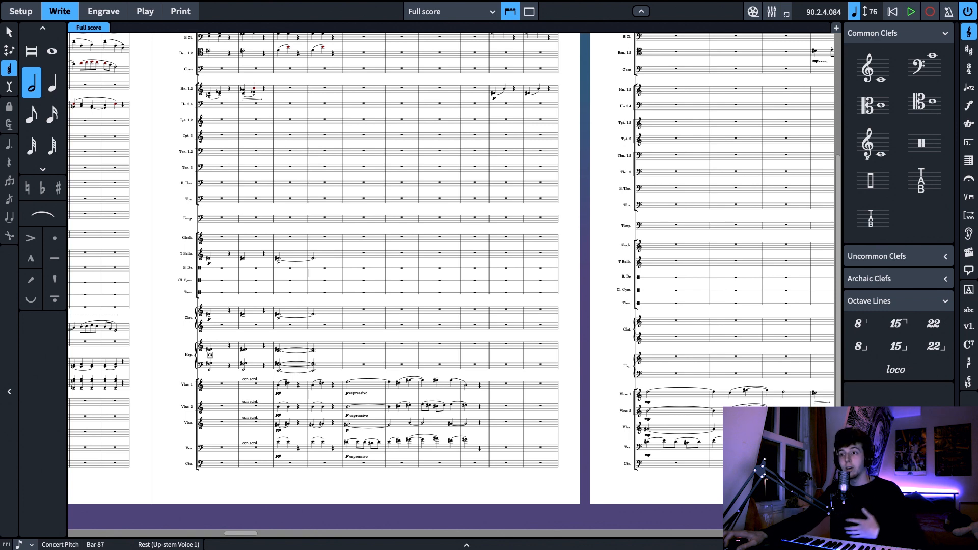
{"action": "scroll", "coordinate": [394, 438], "scroll_direction": "up", "scroll_amount": 3}
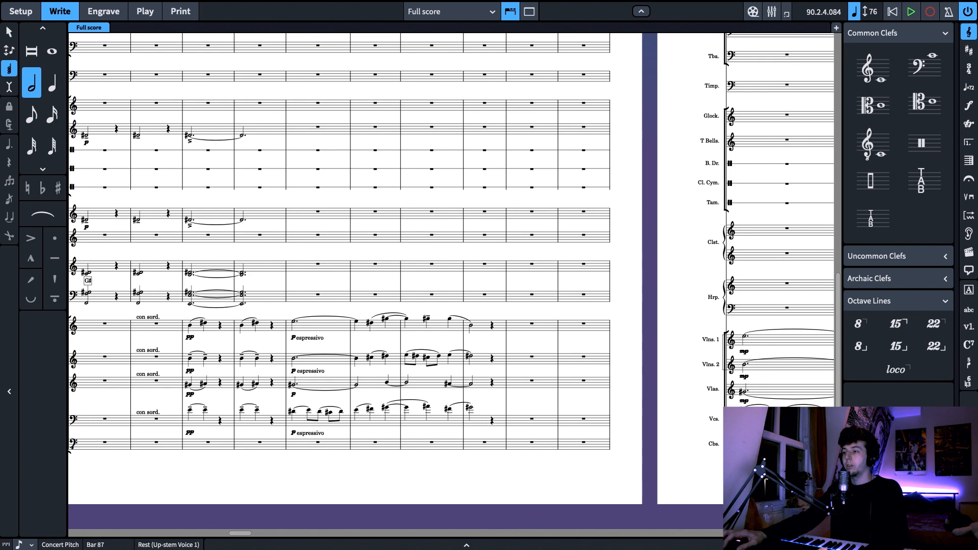
{"action": "scroll", "coordinate": [679, 511], "scroll_direction": "down", "scroll_amount": 3}
{"action": "scroll", "coordinate": [679, 511], "scroll_direction": "right", "scroll_amount": 3}
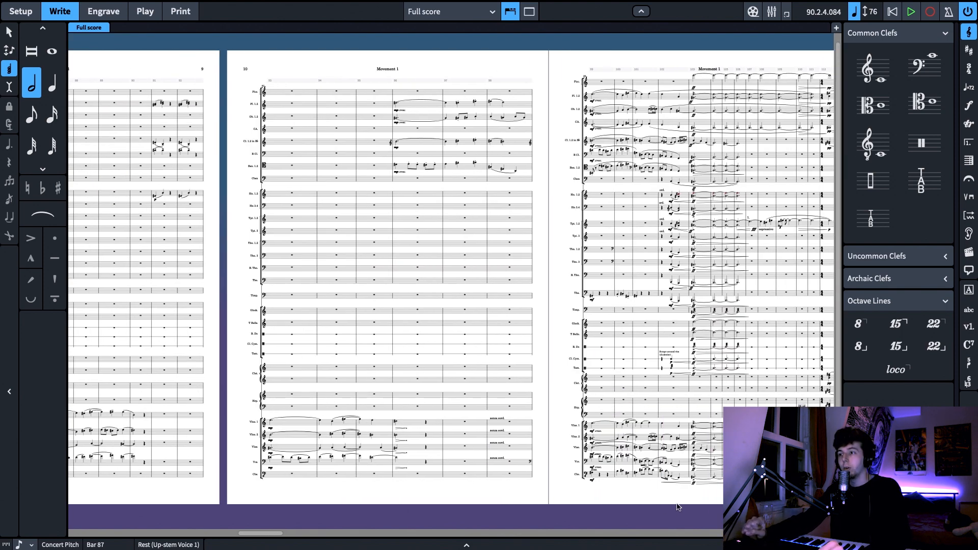
Examine the woodwind build-up from bar 96 and the full-orchestra climax at bar 103, across woodwinds, brass, percussion and strings on pages 10 and 11
{"action": "scroll", "coordinate": [679, 506], "scroll_direction": "right", "scroll_amount": 3}
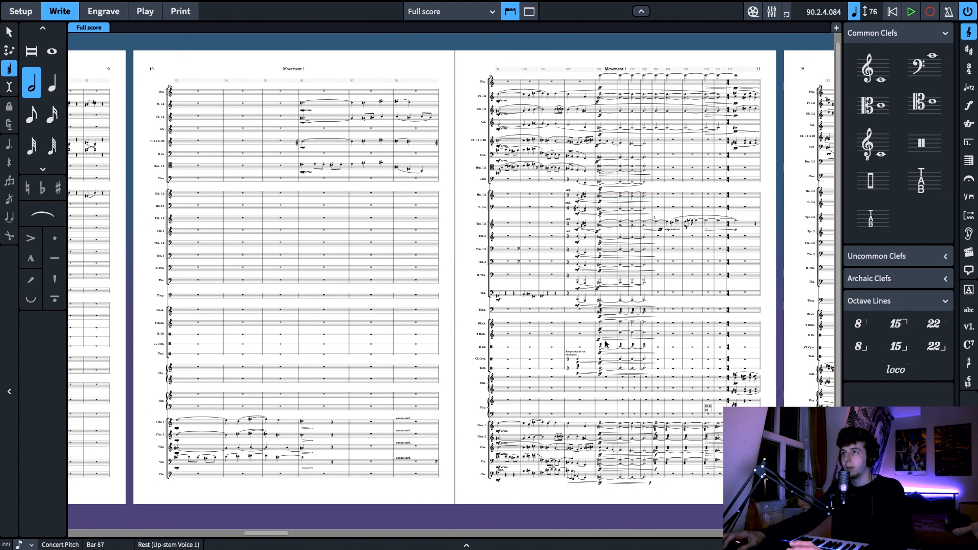
{"action": "scroll", "coordinate": [698, 347], "scroll_direction": "right", "scroll_amount": 5}
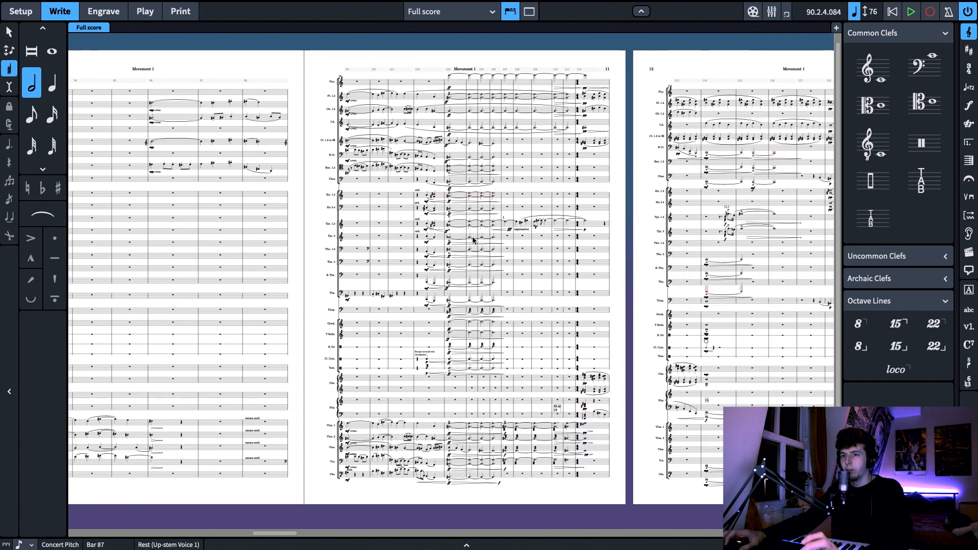
{"action": "scroll", "coordinate": [308, 197], "scroll_direction": "left", "scroll_amount": 9}
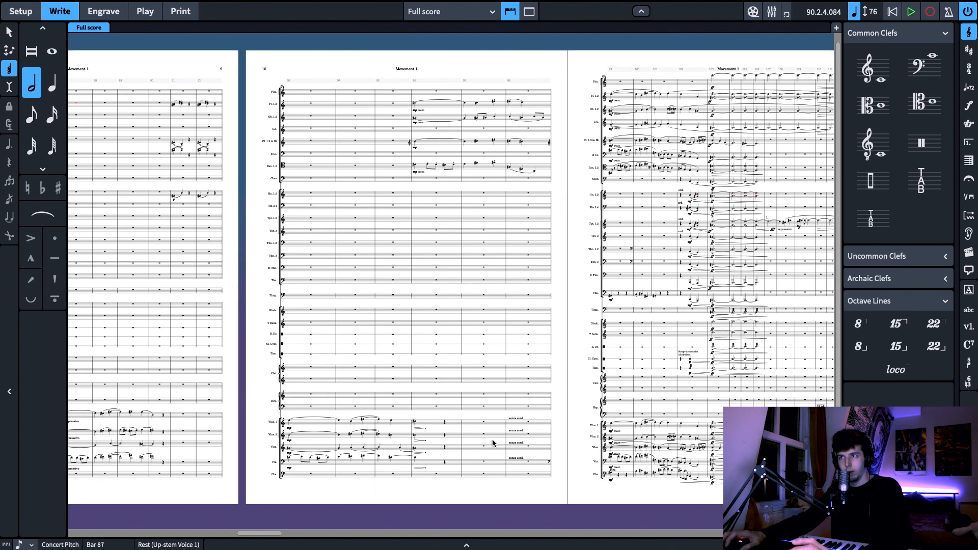
{"action": "scroll", "coordinate": [575, 412], "scroll_direction": "right", "scroll_amount": 10}
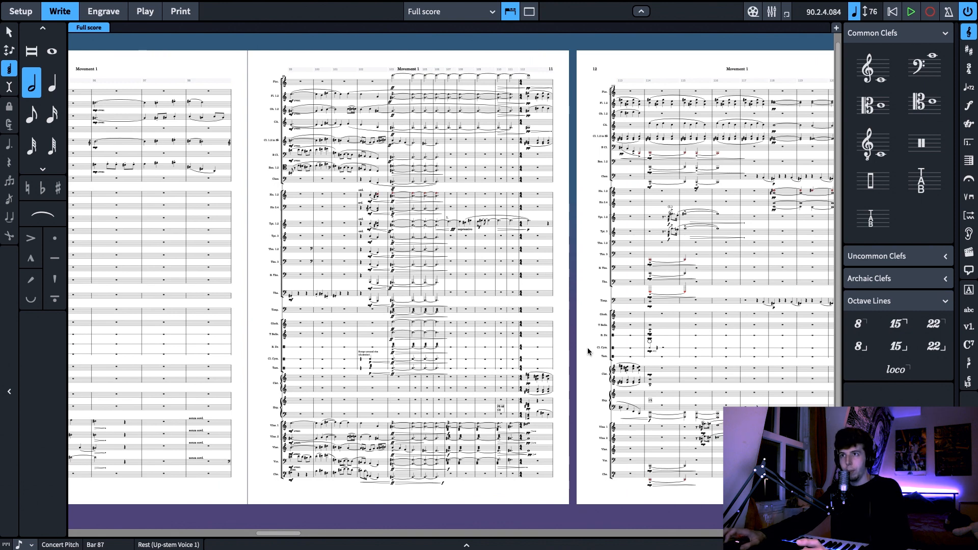
{"action": "scroll", "coordinate": [587, 351], "scroll_direction": "left", "scroll_amount": 8}
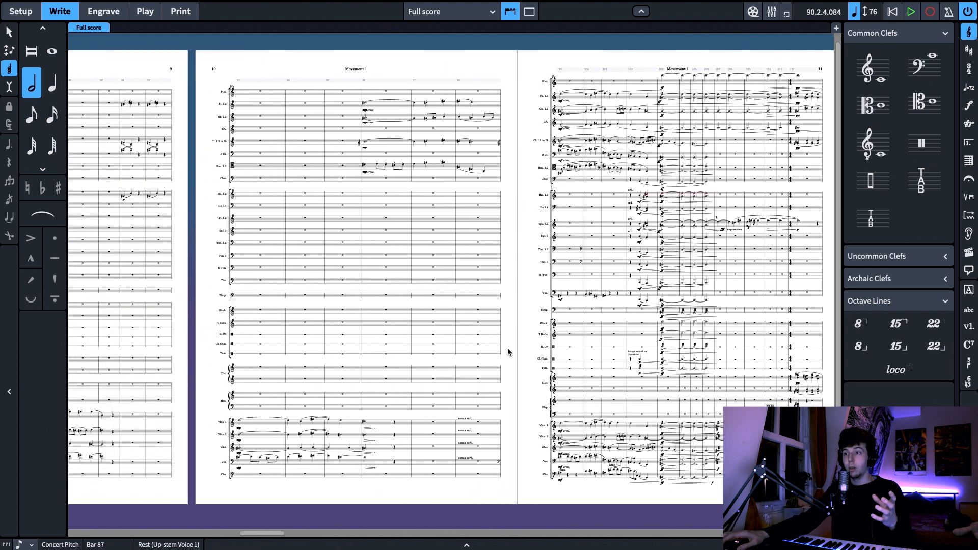
{"action": "scroll", "coordinate": [240, 334], "scroll_direction": "right", "scroll_amount": 3}
{"action": "scroll", "coordinate": [240, 334], "scroll_direction": "right", "scroll_amount": 4}
{"action": "scroll", "coordinate": [453, 285], "scroll_direction": "up", "scroll_amount": 3, "text": "ctrl"}
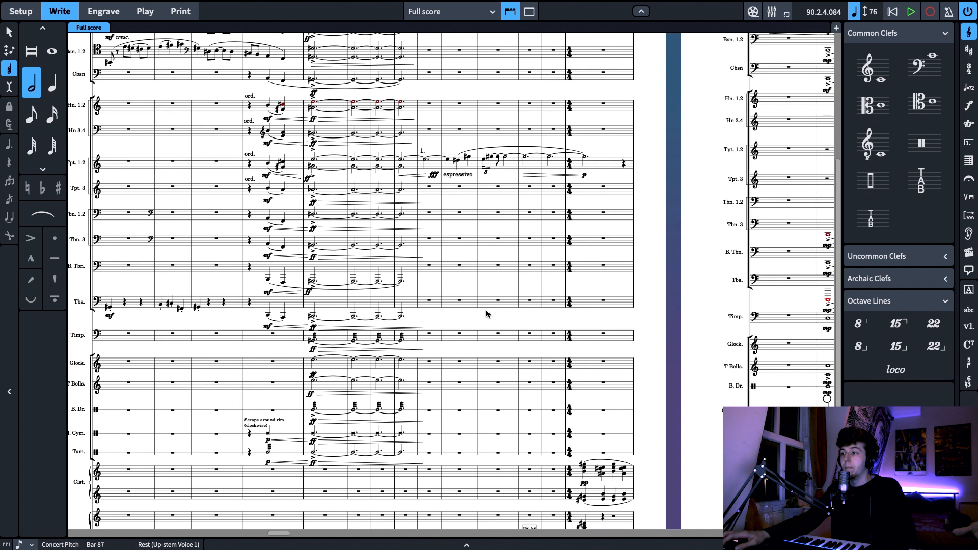
{"action": "scroll", "coordinate": [295, 188], "scroll_direction": "up", "scroll_amount": 2}
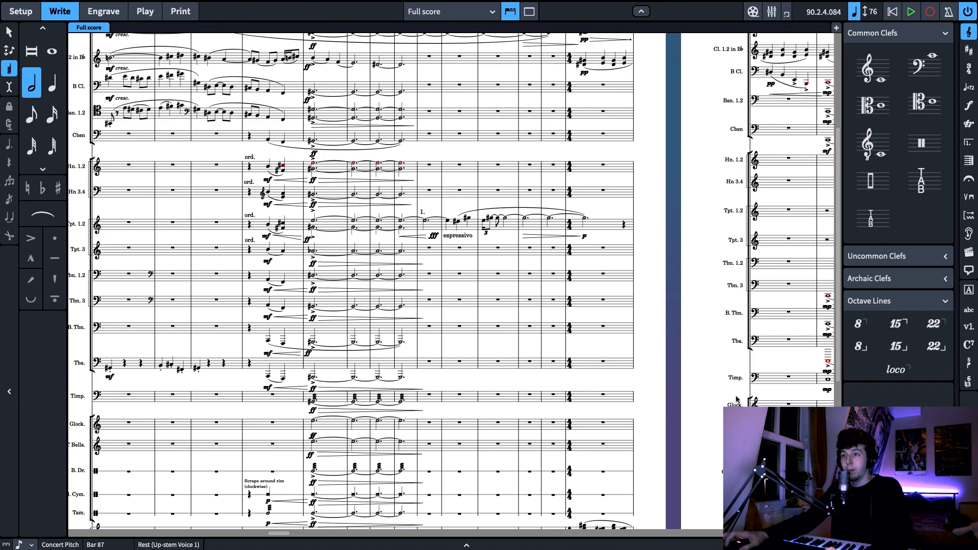
{"action": "scroll", "coordinate": [449, 367], "scroll_direction": "down", "scroll_amount": 8}
{"action": "scroll", "coordinate": [450, 366], "scroll_direction": "up", "scroll_amount": 10}
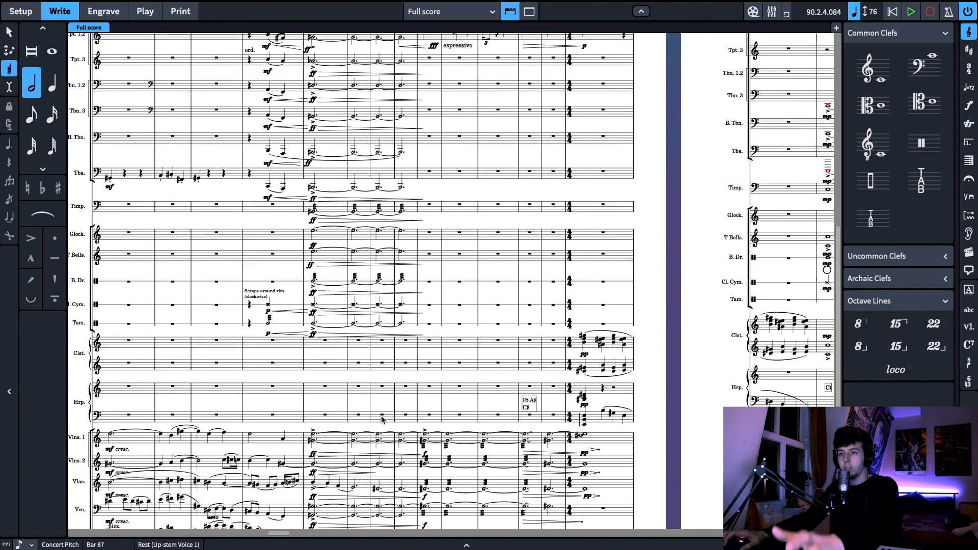
{"action": "scroll", "coordinate": [373, 409], "scroll_direction": "down", "scroll_amount": 10}
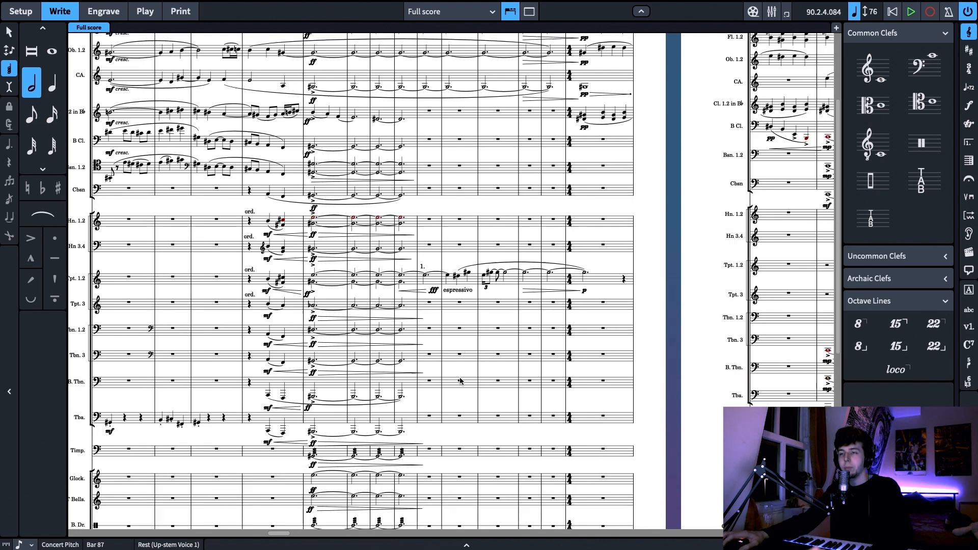
Examine the trumpet 1 espressivo solo in bars 107 to 112 against the sustained strings and upper woodwinds
{"action": "scroll", "coordinate": [383, 484], "scroll_direction": "right", "scroll_amount": 3}
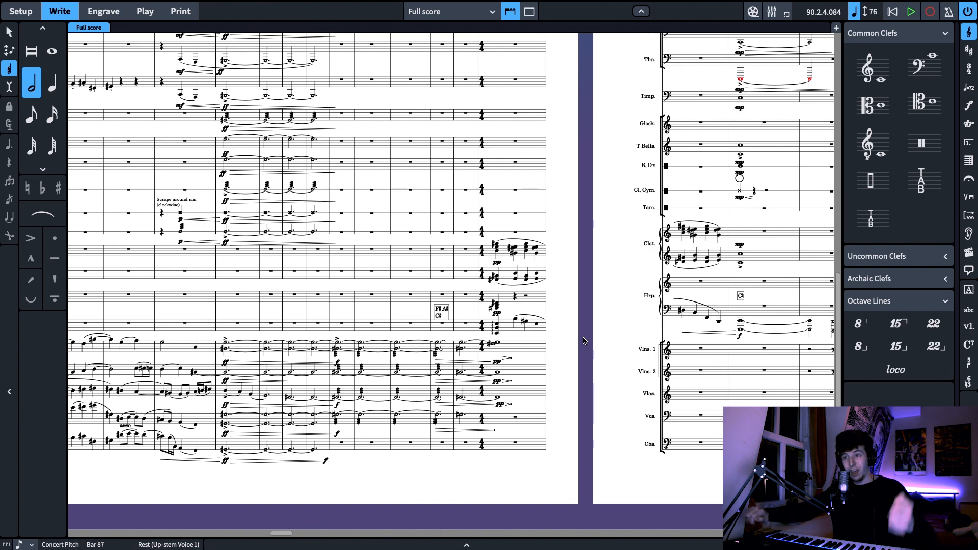
{"action": "scroll", "coordinate": [562, 352], "scroll_direction": "up", "scroll_amount": 1}
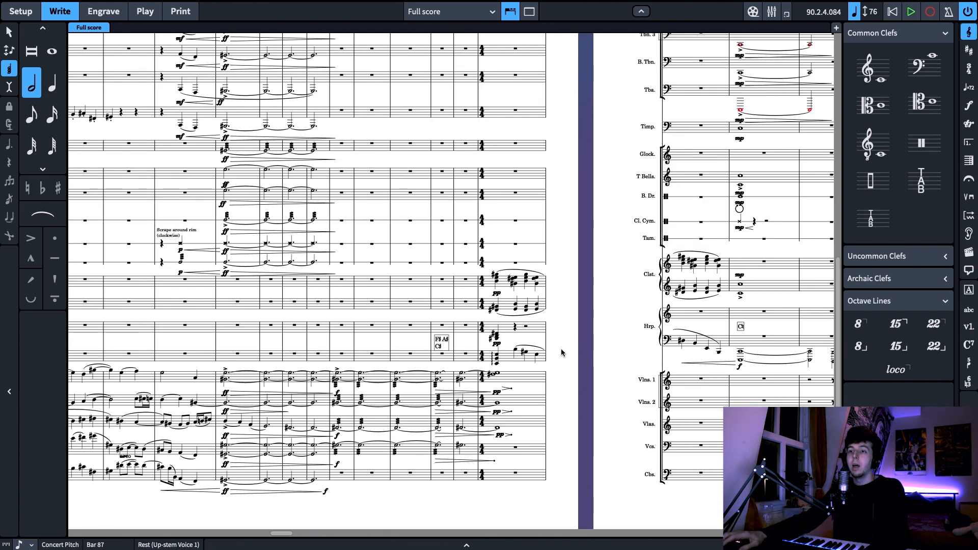
{"action": "scroll", "coordinate": [558, 354], "scroll_direction": "up", "scroll_amount": 3}
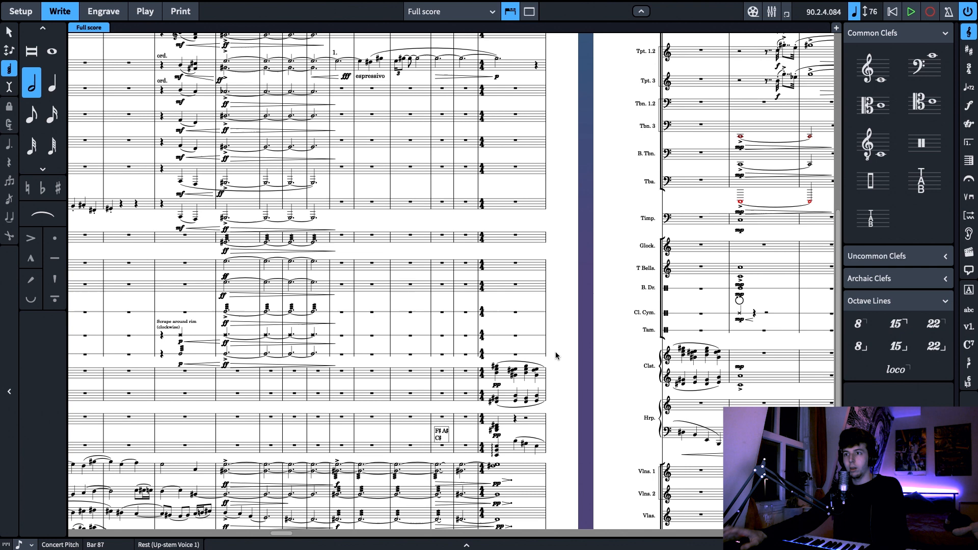
{"action": "scroll", "coordinate": [557, 355], "scroll_direction": "up", "scroll_amount": 3}
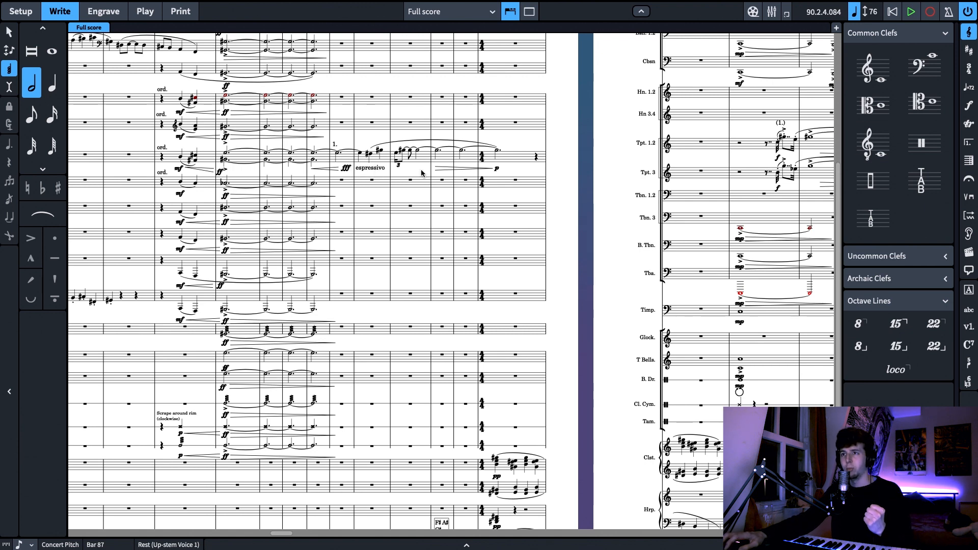
{"action": "left_click_drag", "start_coordinate": [421, 173], "coordinate": [412, 182]}
{"action": "scroll", "coordinate": [402, 177], "scroll_direction": "up", "scroll_amount": 5}
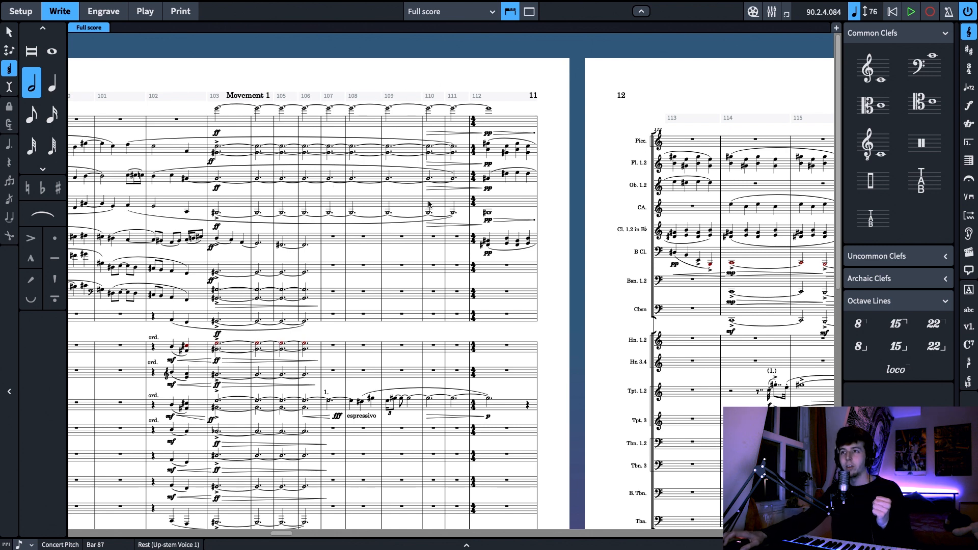
{"action": "scroll", "coordinate": [357, 392], "scroll_direction": "down", "scroll_amount": 10}
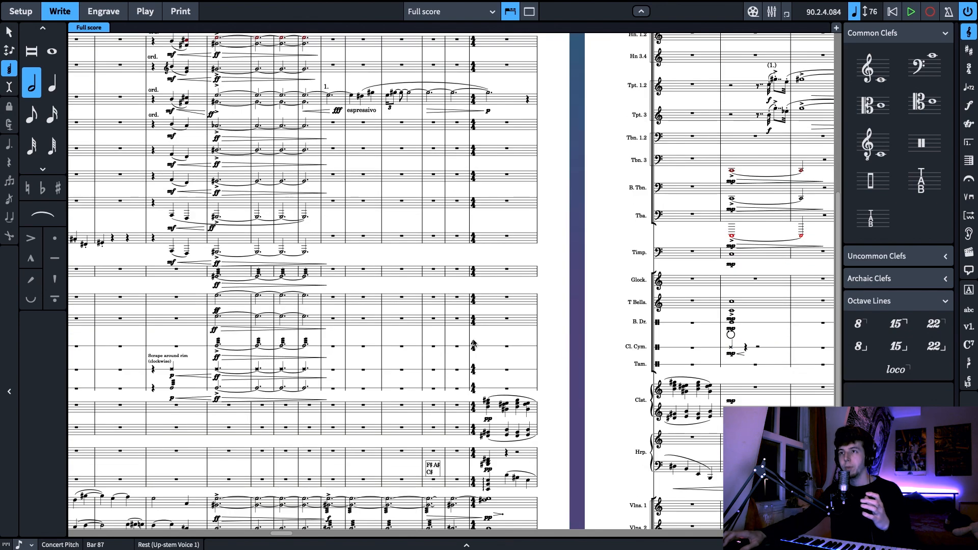
{"action": "scroll", "coordinate": [357, 392], "scroll_direction": "up", "scroll_amount": 10}
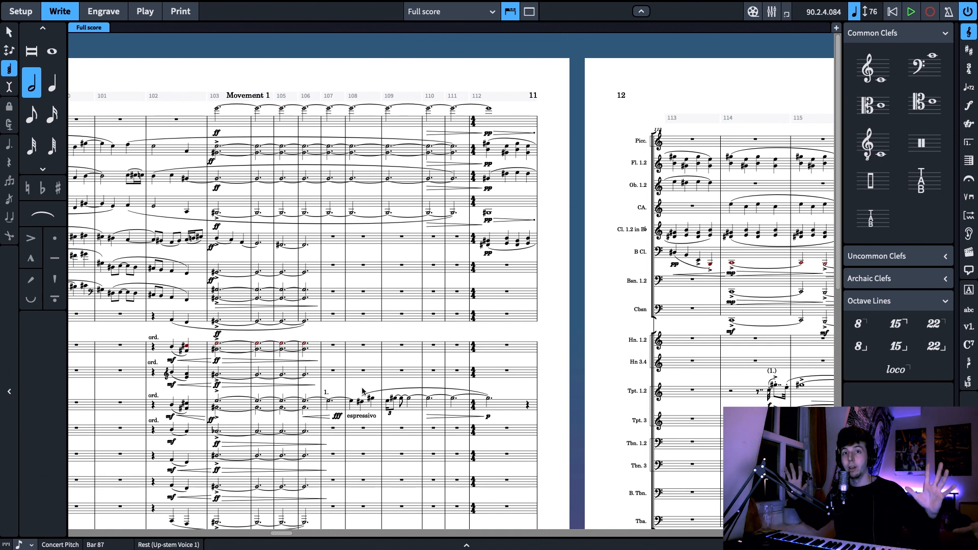
{"action": "scroll", "coordinate": [363, 391], "scroll_direction": "down", "scroll_amount": 10}
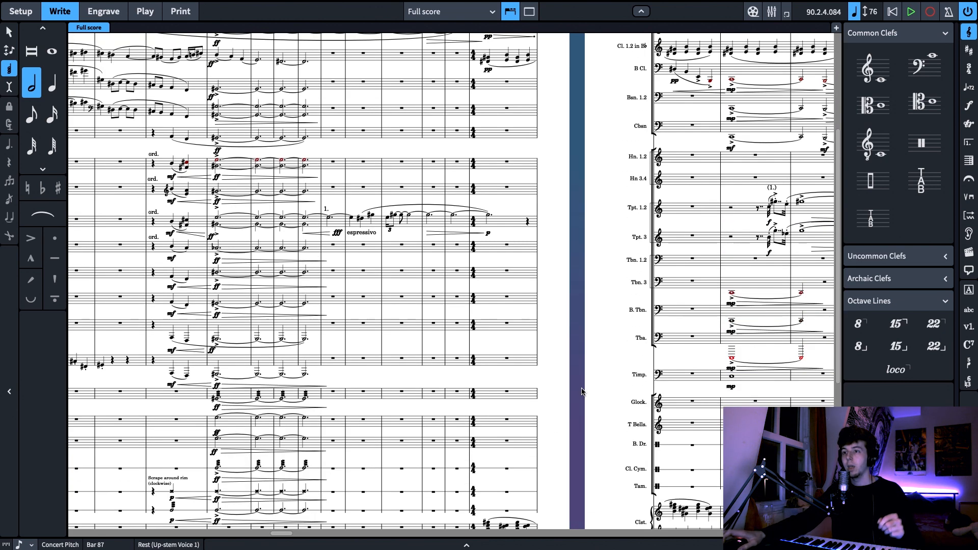
Inspect the scoring of page 12 from bar 113, comparing the trumpet, harp and violin entries with the end of page 11
{"action": "scroll", "coordinate": [383, 210], "scroll_direction": "right", "scroll_amount": 5}
{"action": "scroll", "coordinate": [448, 301], "scroll_direction": "down", "scroll_amount": 4}
{"action": "scroll", "coordinate": [413, 250], "scroll_direction": "right", "scroll_amount": 2}
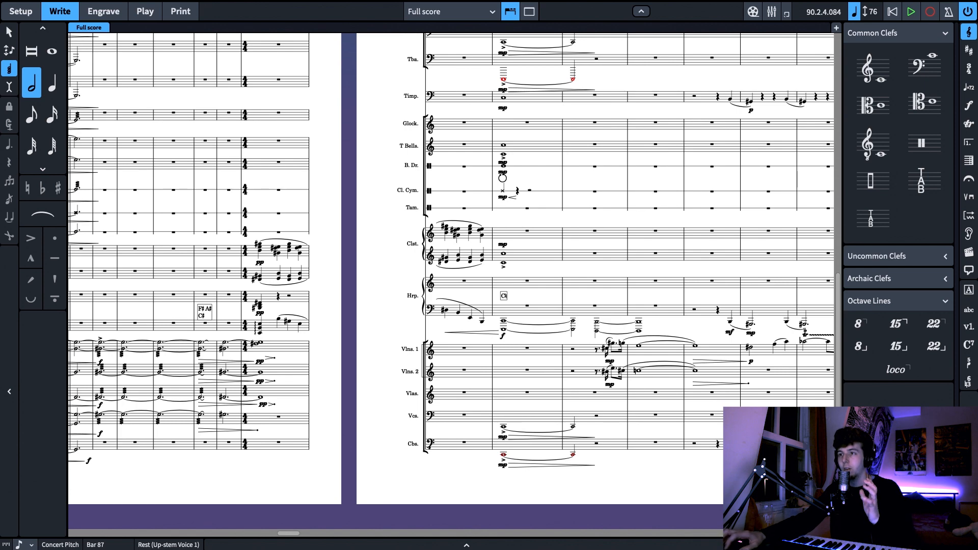
{"action": "scroll", "coordinate": [456, 508], "scroll_direction": "down", "scroll_amount": 4}
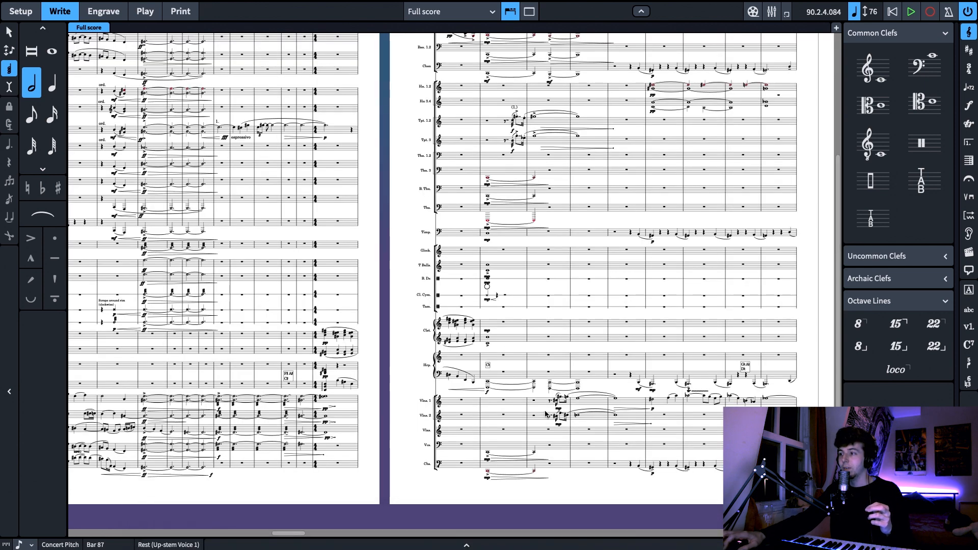
{"action": "scroll", "coordinate": [659, 417], "scroll_direction": "up", "scroll_amount": 2}
{"action": "key", "text": "x"}
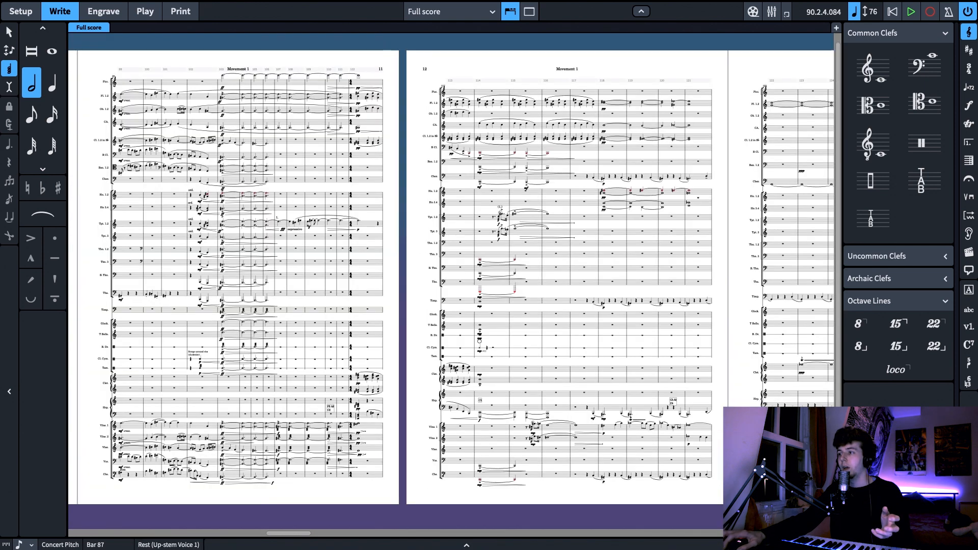
{"action": "left_click_drag", "start_coordinate": [726, 484], "coordinate": [654, 490]}
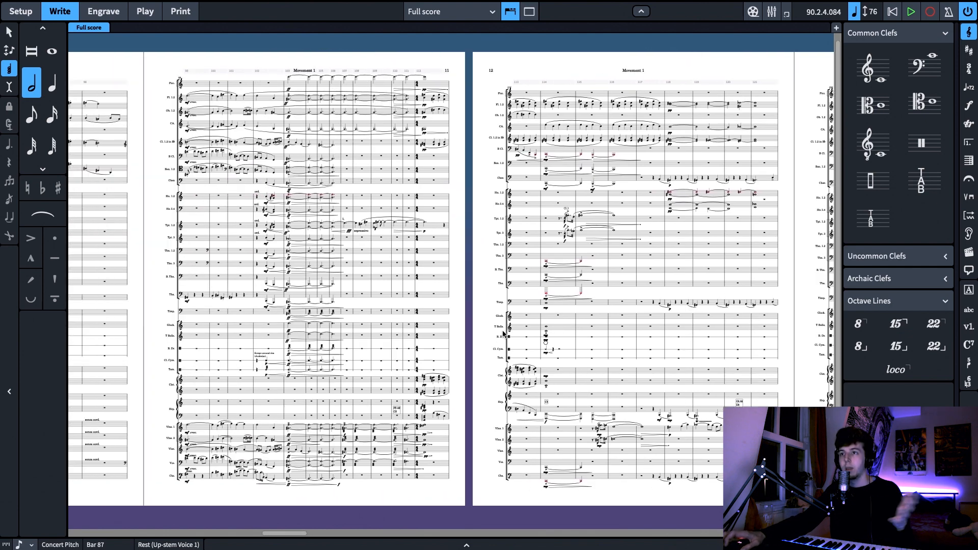
Review the preceding pages back to page 9, comparing the muted string passages with the scoring of the climax on page 11
{"action": "left_click", "coordinate": [468, 334]}
{"action": "left_click_drag", "start_coordinate": [468, 334], "coordinate": [763, 333]}
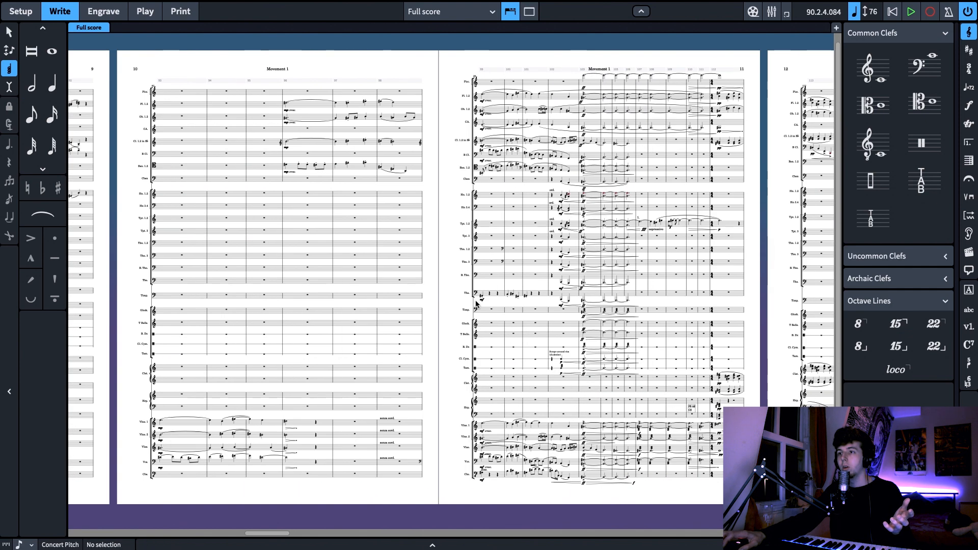
{"action": "left_click_drag", "start_coordinate": [538, 288], "coordinate": [689, 288]}
{"action": "left_click_drag", "start_coordinate": [333, 304], "coordinate": [460, 304]}
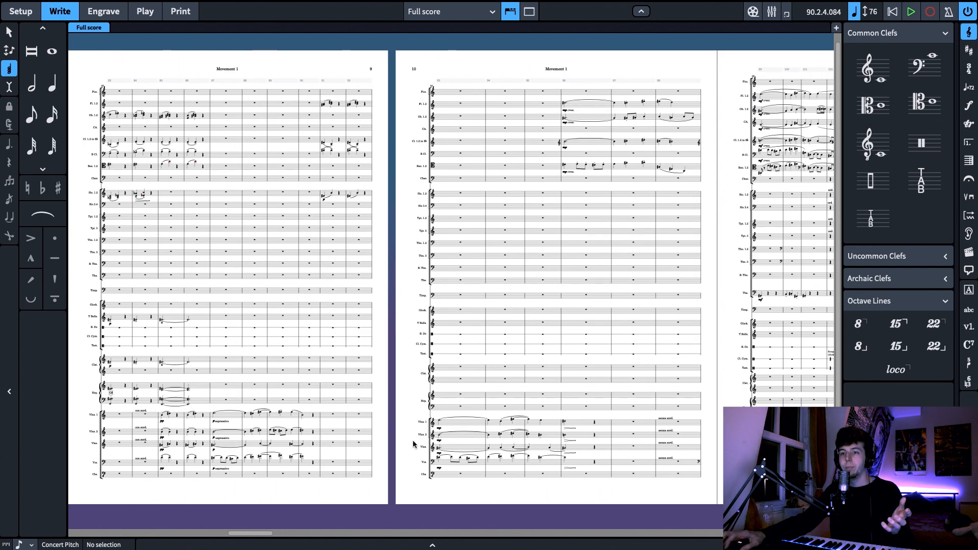
{"action": "left_click_drag", "start_coordinate": [154, 431], "coordinate": [275, 428]}
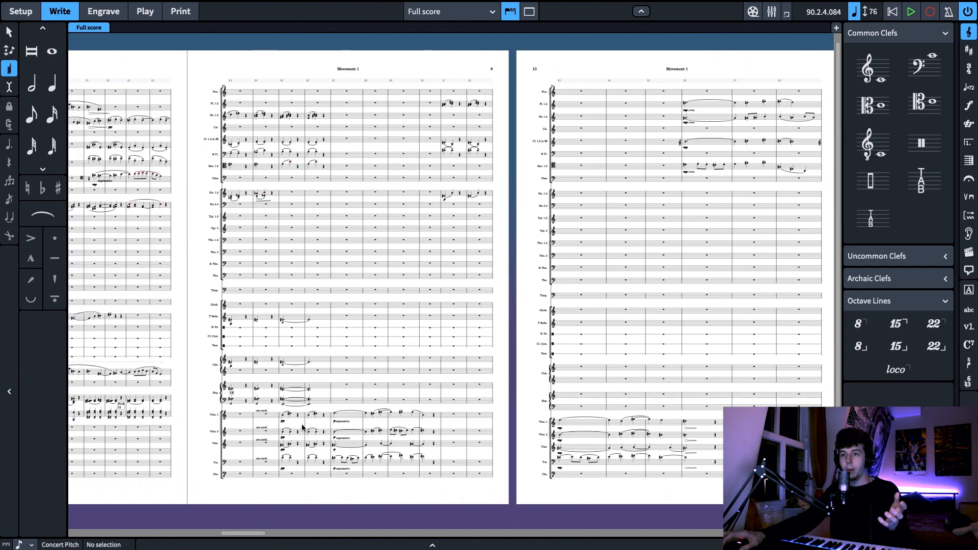
{"action": "left_click_drag", "start_coordinate": [362, 486], "coordinate": [271, 479]}
{"action": "left_click_drag", "start_coordinate": [466, 479], "coordinate": [390, 477]}
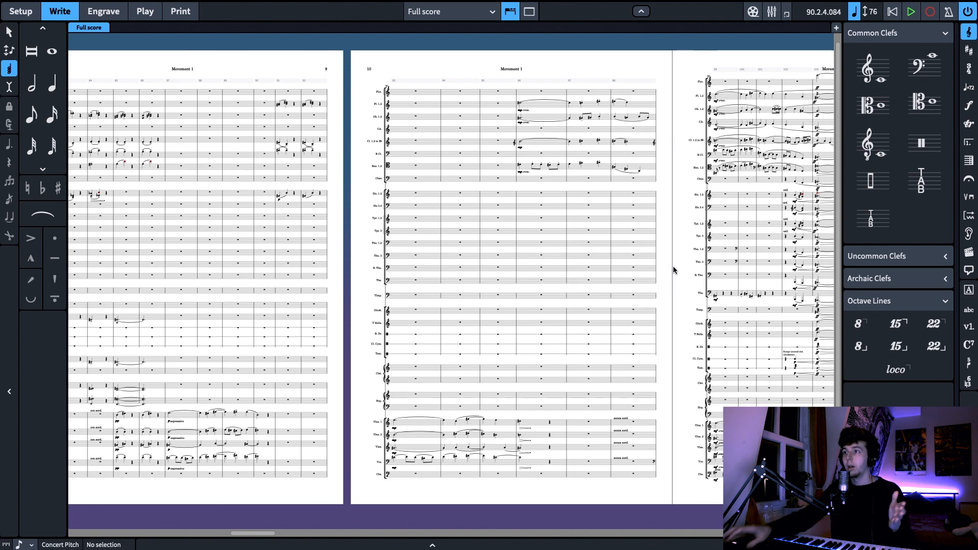
{"action": "left_click_drag", "start_coordinate": [677, 270], "coordinate": [649, 271]}
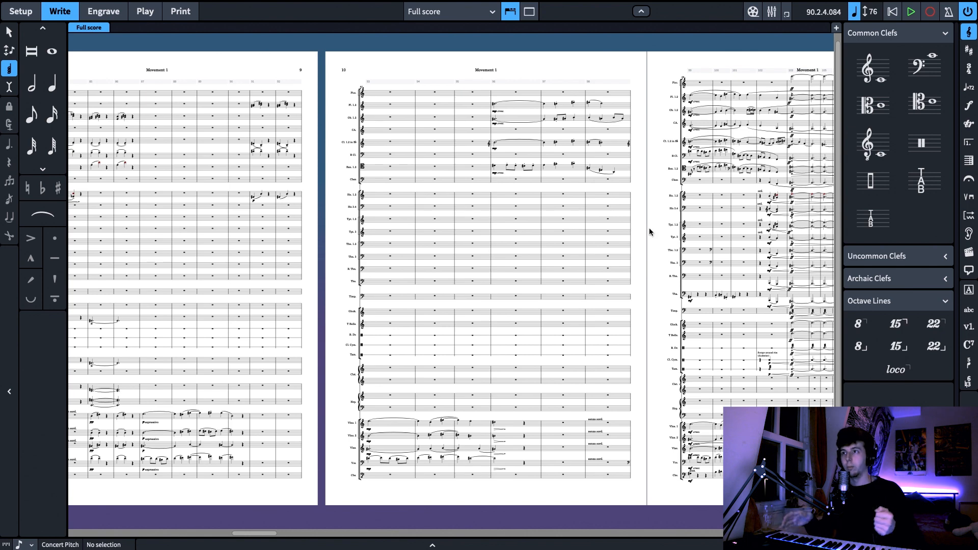
{"action": "left_click_drag", "start_coordinate": [274, 533], "coordinate": [249, 532]}
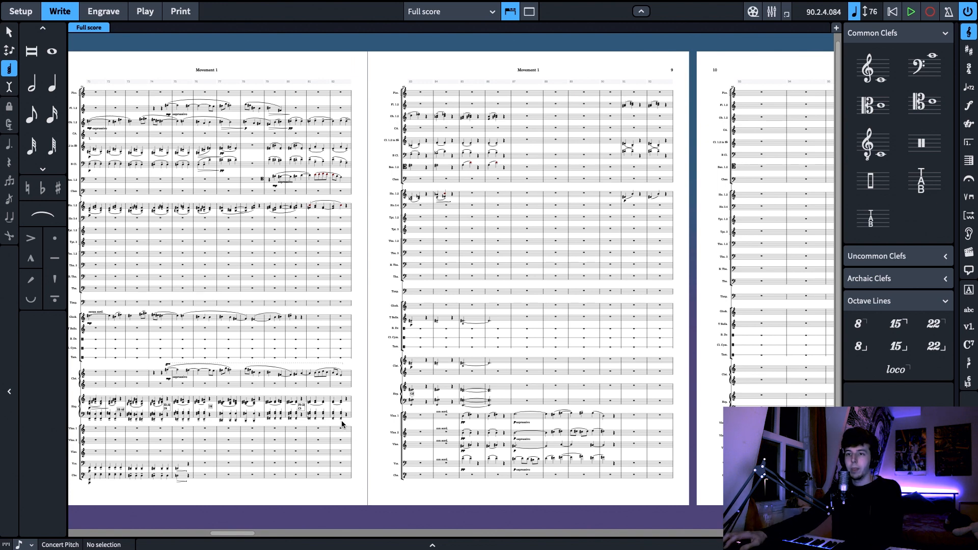
Play the score from the harp chord in bar 83 and follow the muted string phrase through bar 92 at 200% magnification
{"action": "left_click", "coordinate": [410, 401]}
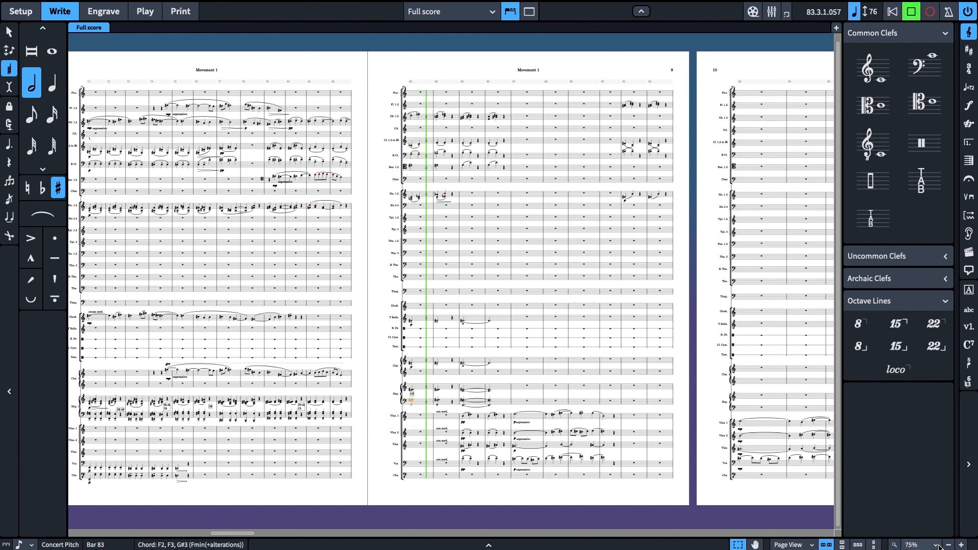
{"action": "left_click", "coordinate": [961, 545]}
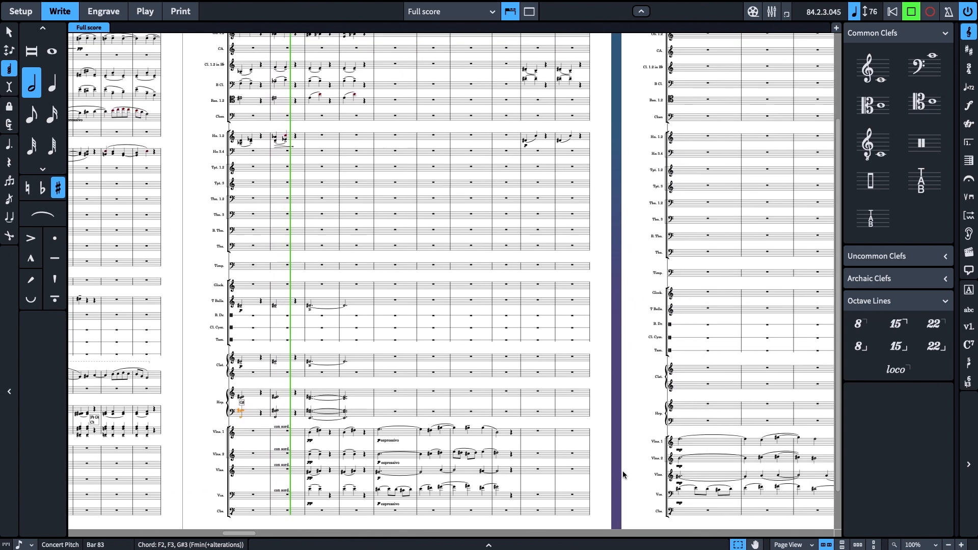
{"action": "left_click", "coordinate": [961, 545]}
{"action": "left_click", "coordinate": [961, 545]}
{"action": "scroll", "coordinate": [717, 486], "scroll_direction": "down", "scroll_amount": 4}
{"action": "left_click_drag", "start_coordinate": [666, 482], "coordinate": [471, 508]}
{"action": "left_click_drag", "start_coordinate": [523, 491], "coordinate": [460, 504]}
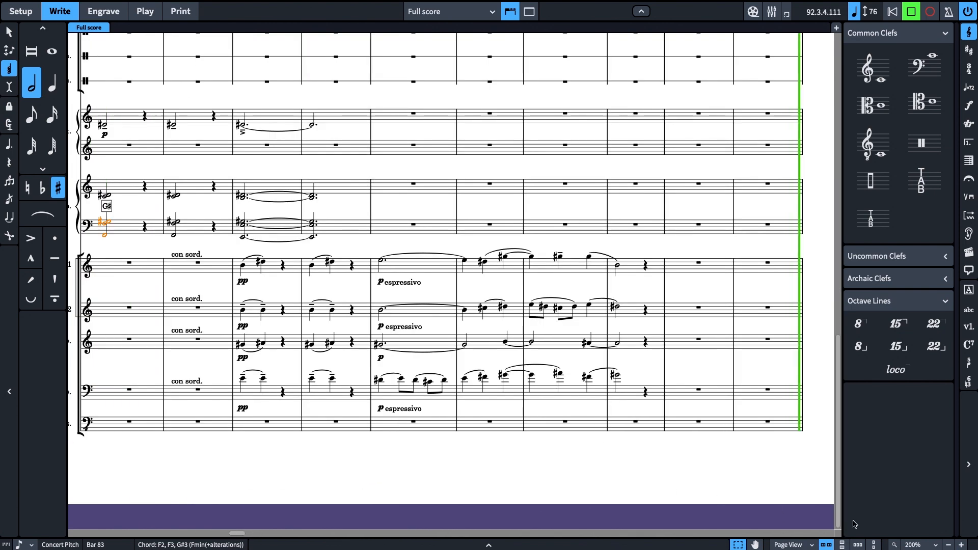
Follow the playback through page 10, from the string phrase at bar 93 to the woodwind entries in bars 96 to 98
{"action": "left_click", "coordinate": [947, 543]}
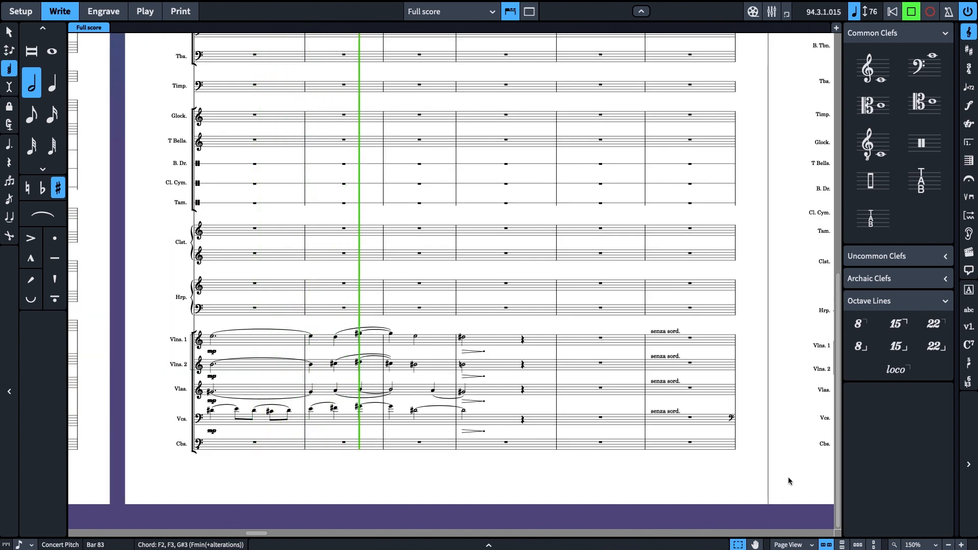
{"action": "double_click", "coordinate": [947, 544]}
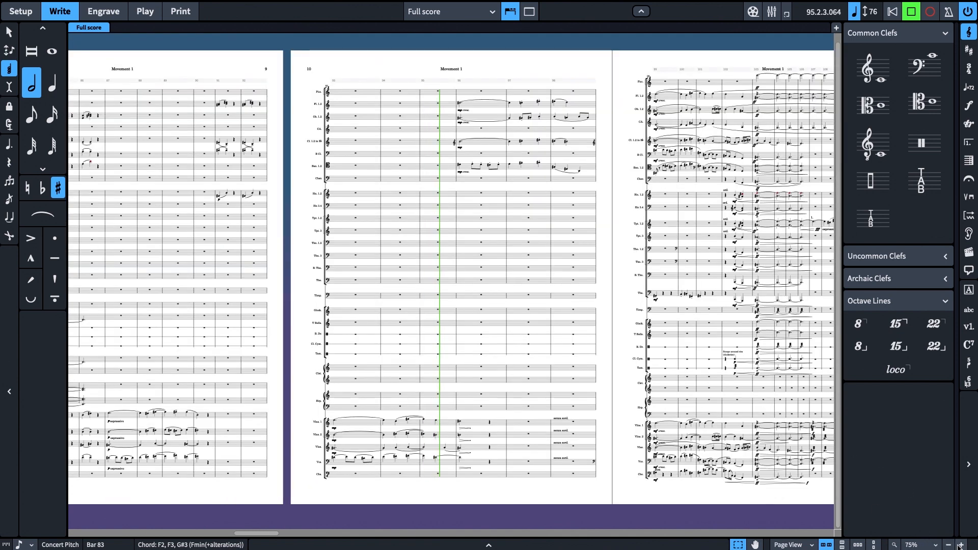
{"action": "double_click", "coordinate": [961, 544]}
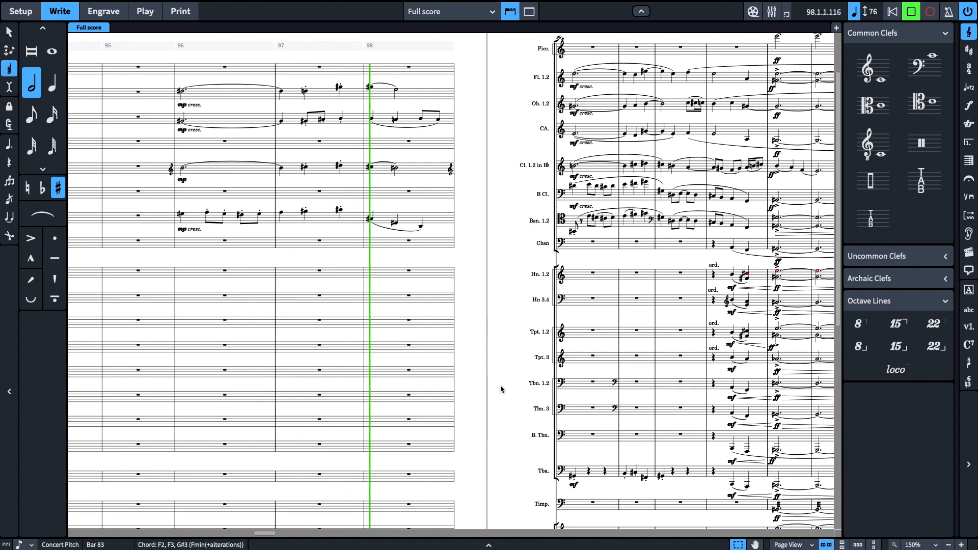
{"action": "left_click", "coordinate": [948, 545]}
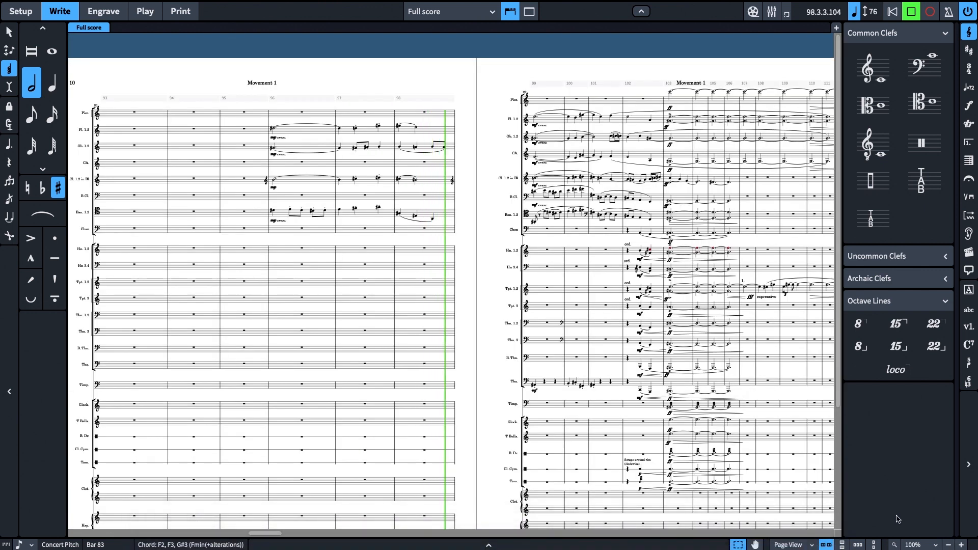
{"action": "left_click", "coordinate": [948, 544]}
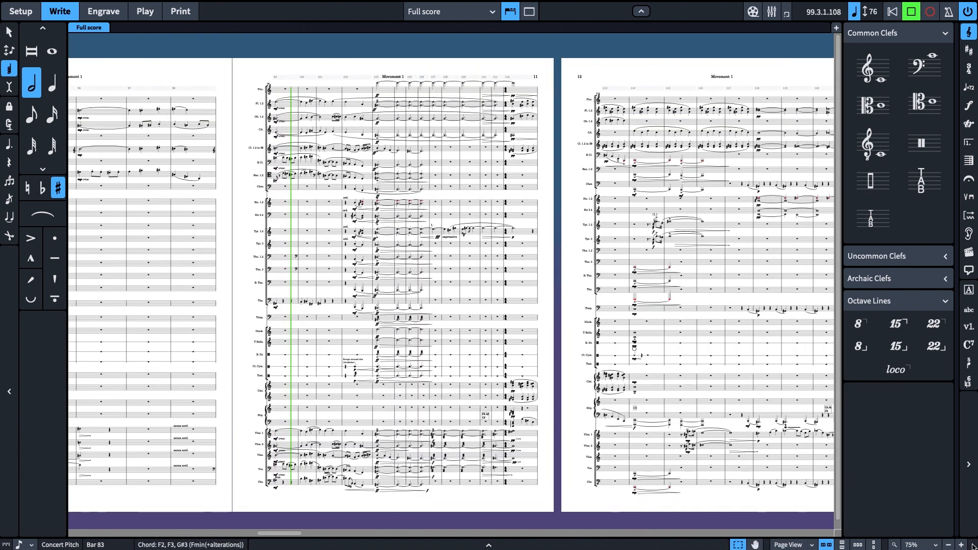
Follow the playback through the climax and trumpet solo on page 11 and into bar 115 on page 12
{"action": "left_click", "coordinate": [961, 545]}
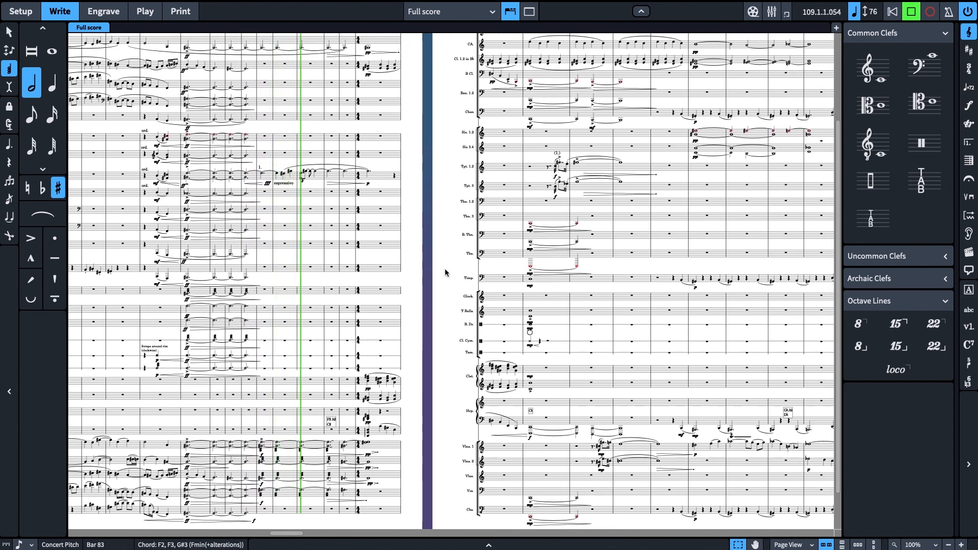
{"action": "left_click_drag", "start_coordinate": [444, 273], "coordinate": [322, 270]}
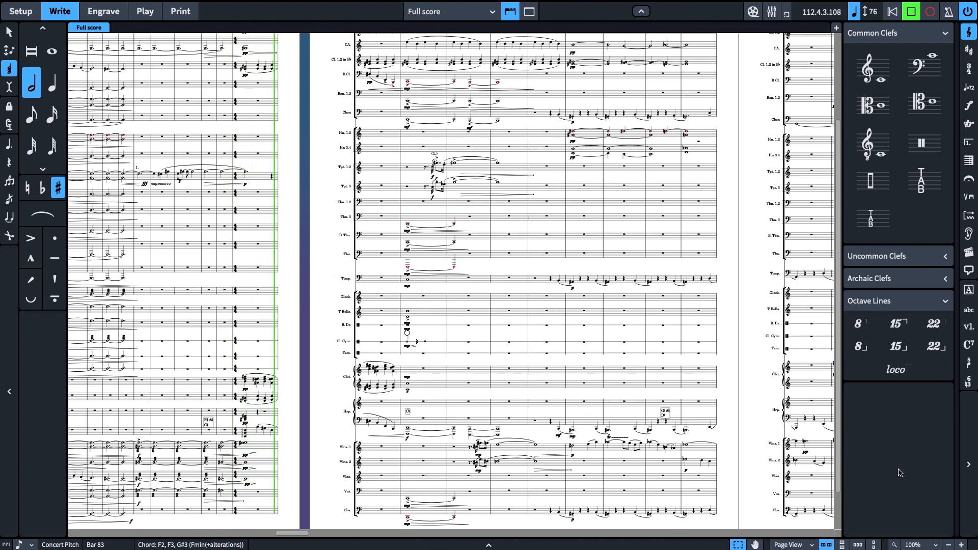
{"action": "left_click", "coordinate": [948, 545]}
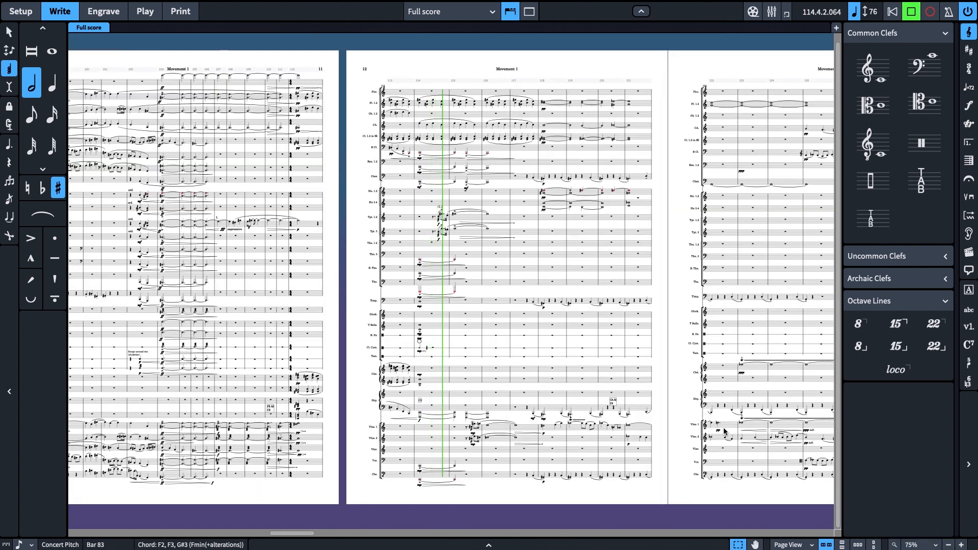
{"action": "left_click_drag", "start_coordinate": [678, 419], "coordinate": [668, 417]}
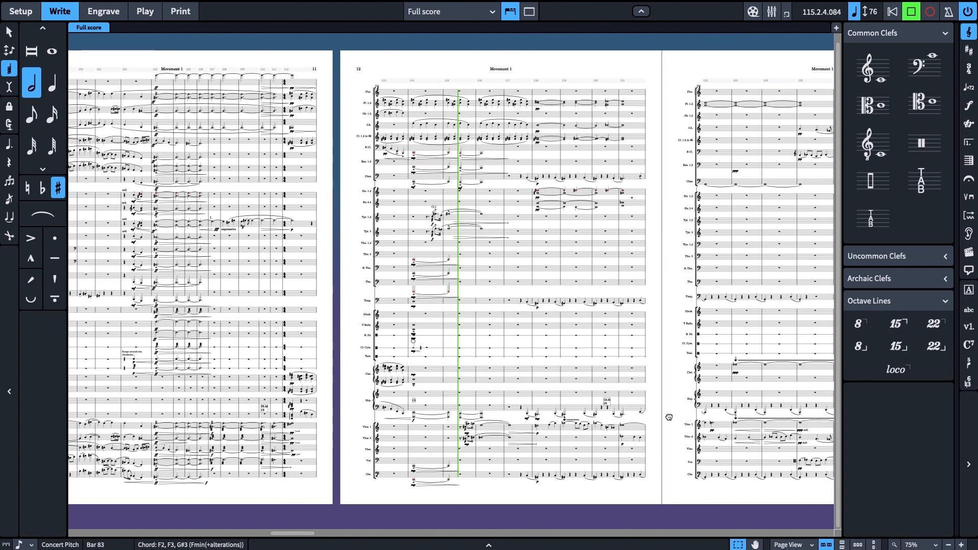